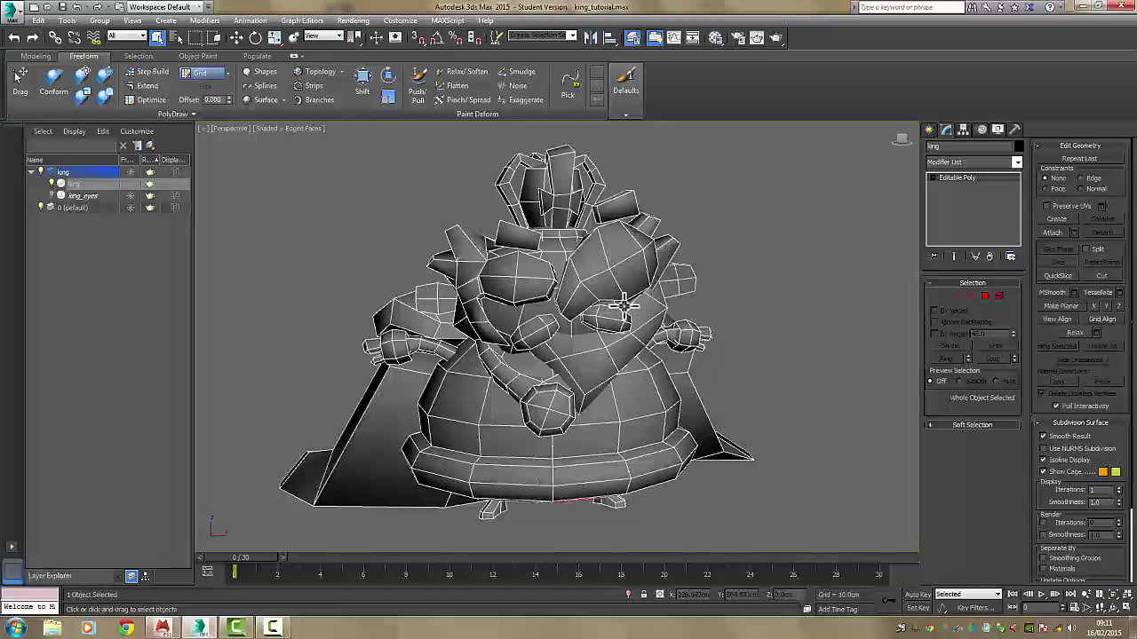
# Add an Unwrap UVW modifier to the king with map and peel seams hidden, and open its UV editor.
pyautogui.hotkey('ctrl', 'u')
pyautogui.click(1062, 397)
pyautogui.click(1060, 385)
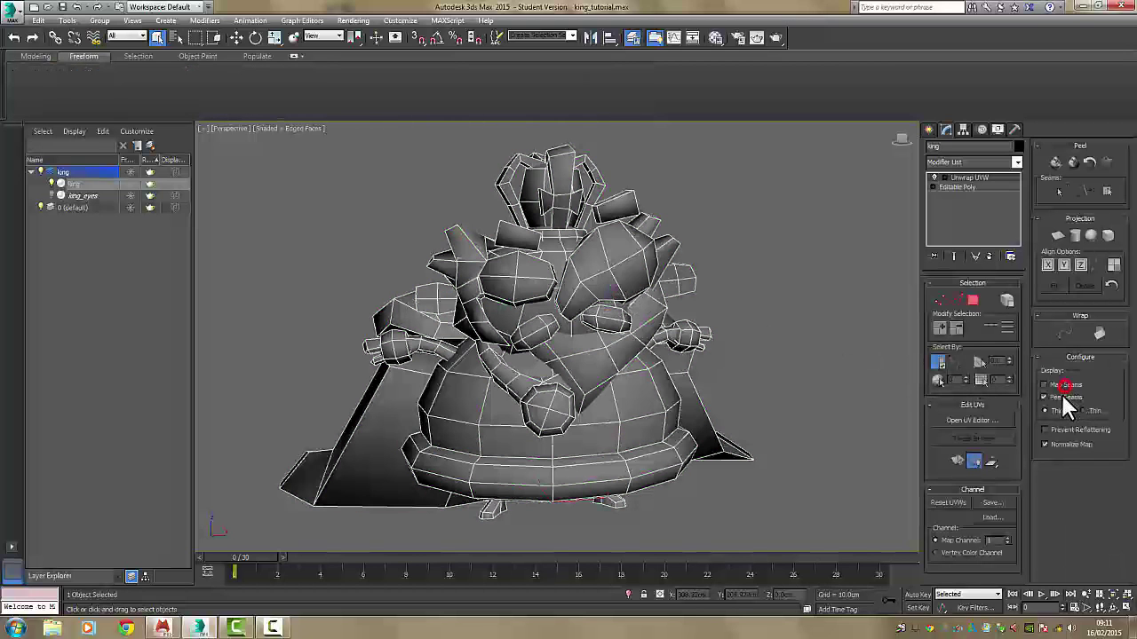
pyautogui.click(975, 417)
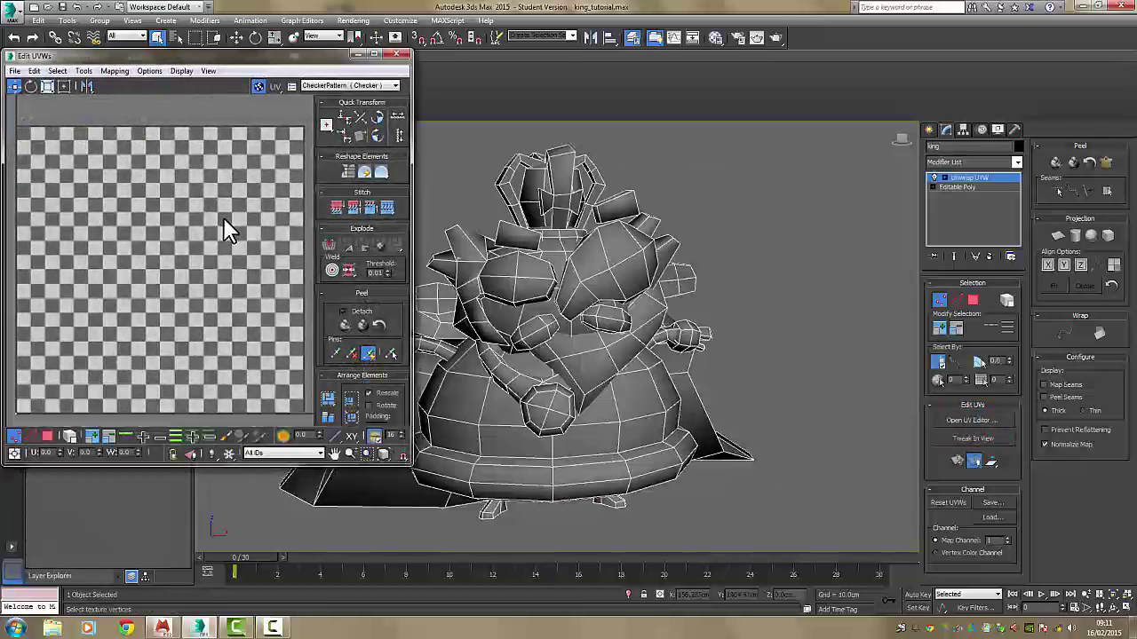
# Select all of the king's polygons in the UV editor.
pyautogui.moveTo(115, 268); pyautogui.dragTo(128, 256, button='middle')
pyautogui.click(47, 435)
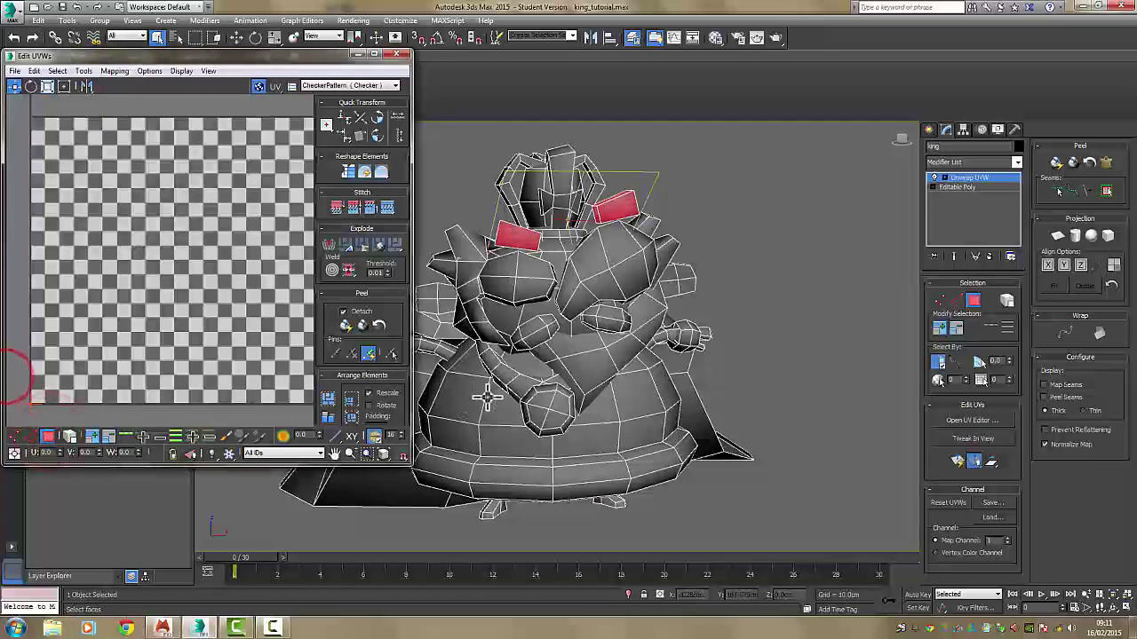
pyautogui.moveTo(629, 357); pyautogui.dragTo(647, 350, button='middle')
pyautogui.scroll(-6, 83, 357)
pyautogui.scroll(-5, 88, 352)
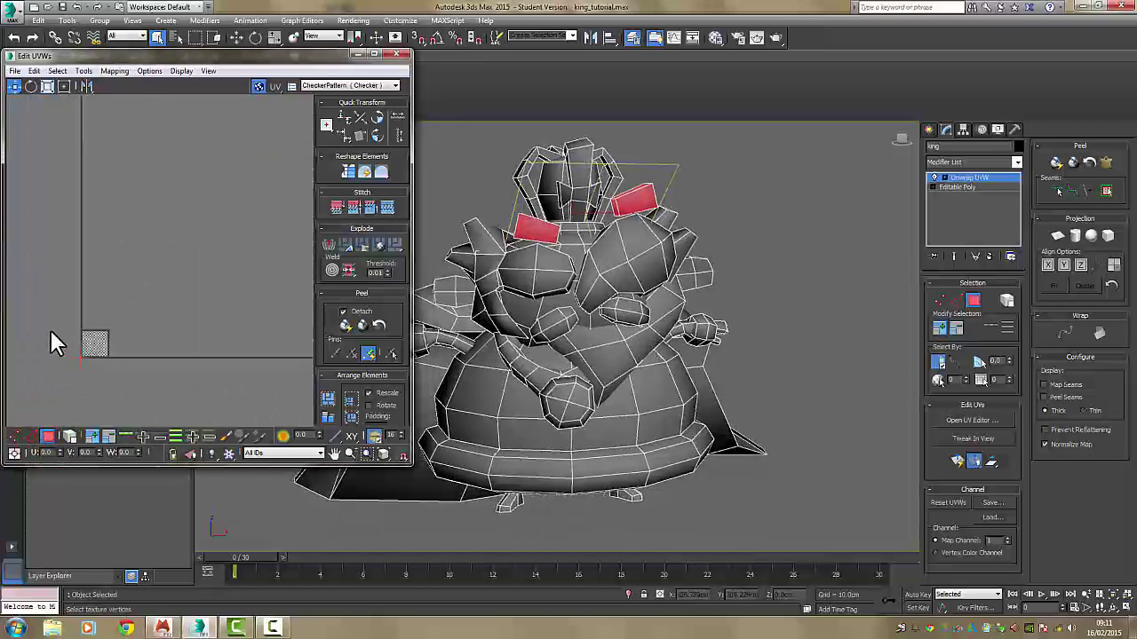
pyautogui.moveTo(52, 310); pyautogui.dragTo(154, 393)
pyautogui.moveTo(91, 373); pyautogui.dragTo(139, 323, button='middle')
pyautogui.scroll(4, 167, 359)
pyautogui.scroll(3, 173, 355)
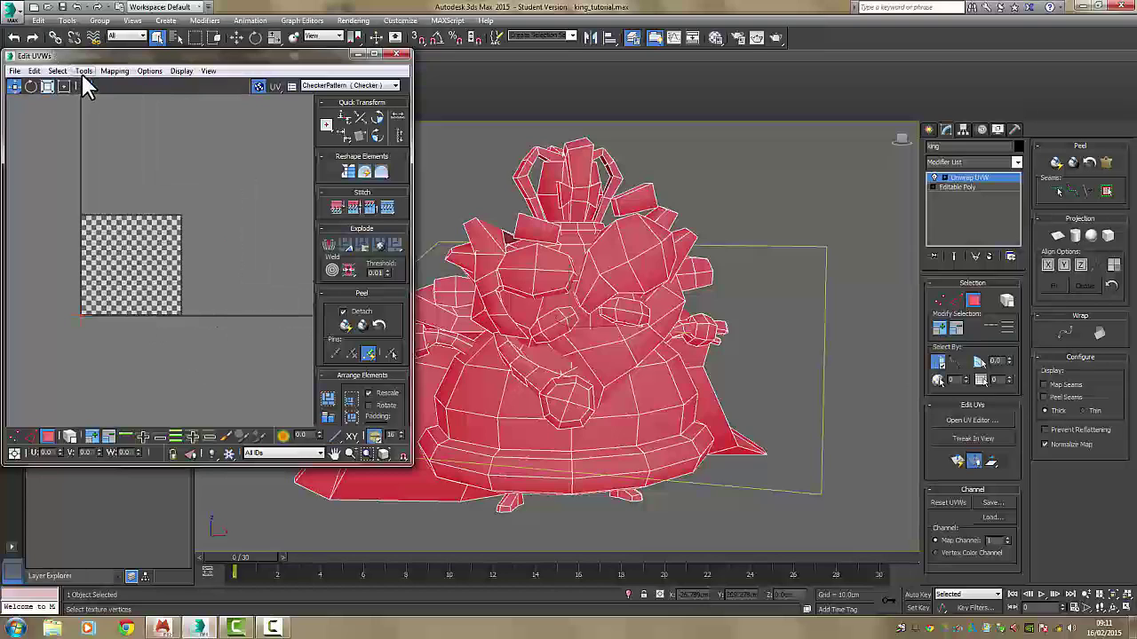
# Flatten-map the selected polygons with a polygon angle of 65.
pyautogui.click(114, 71)
pyautogui.click(121, 86)
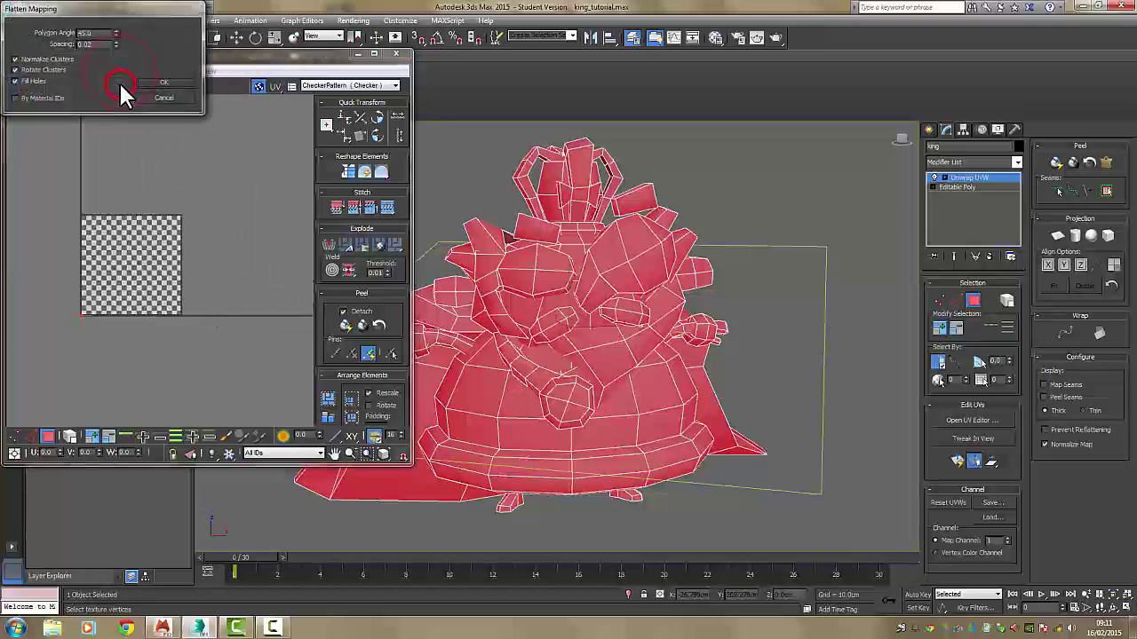
pyautogui.moveTo(101, 32); pyautogui.dragTo(53, 30)
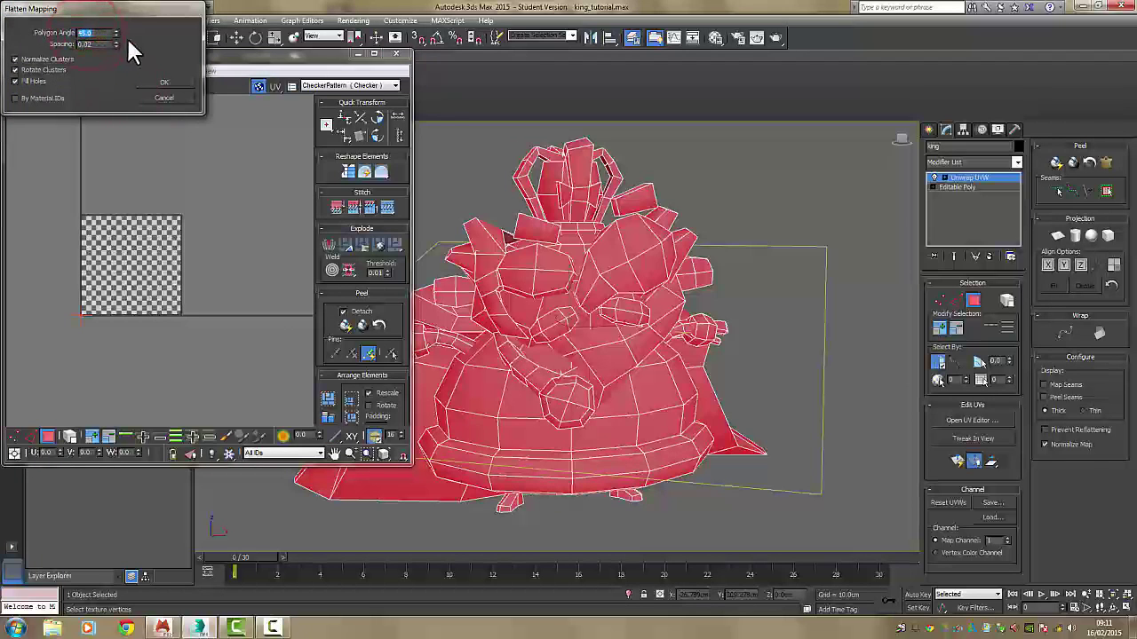
pyautogui.click(160, 84)
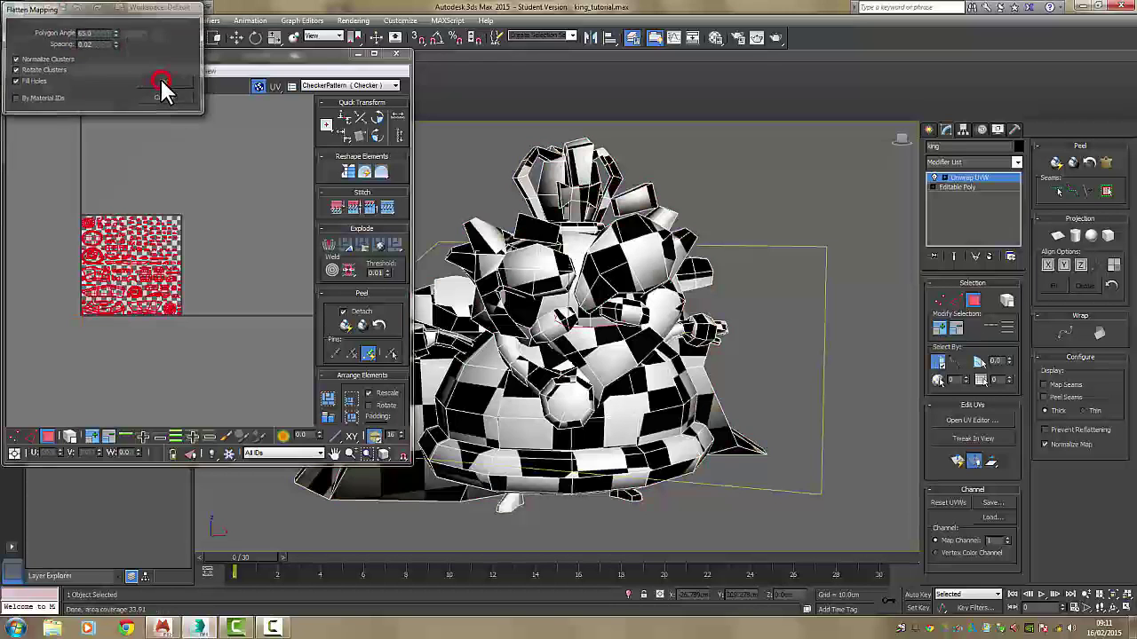
# Hide the checker background in the UV editor and pack the UV clusters with Recursive Packing.
pyautogui.click(257, 85)
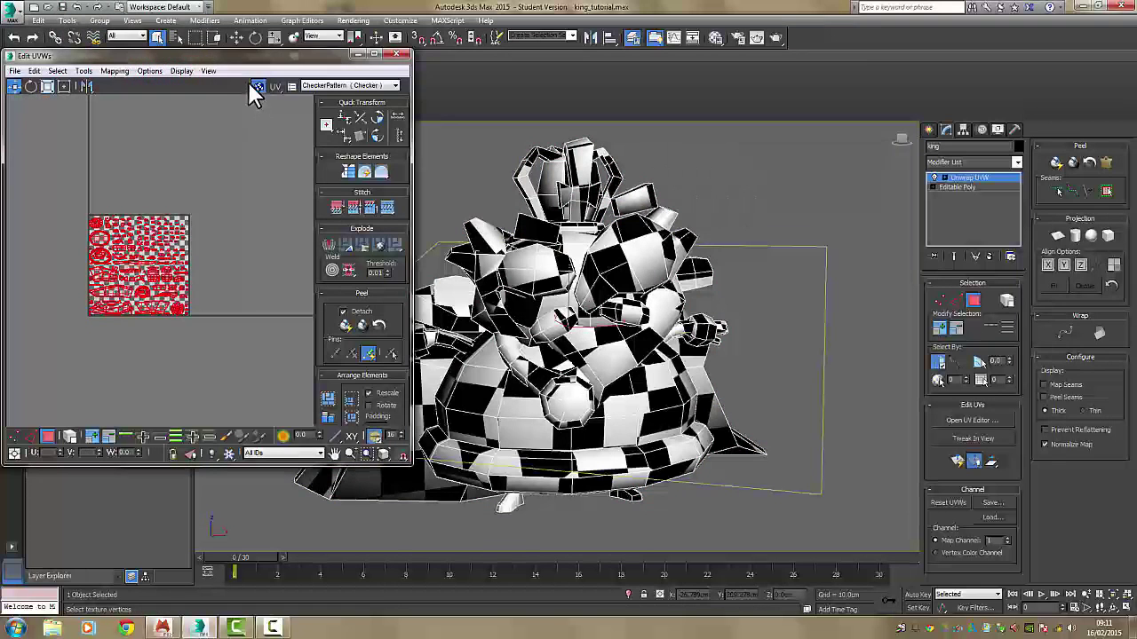
pyautogui.scroll(4, 164, 235)
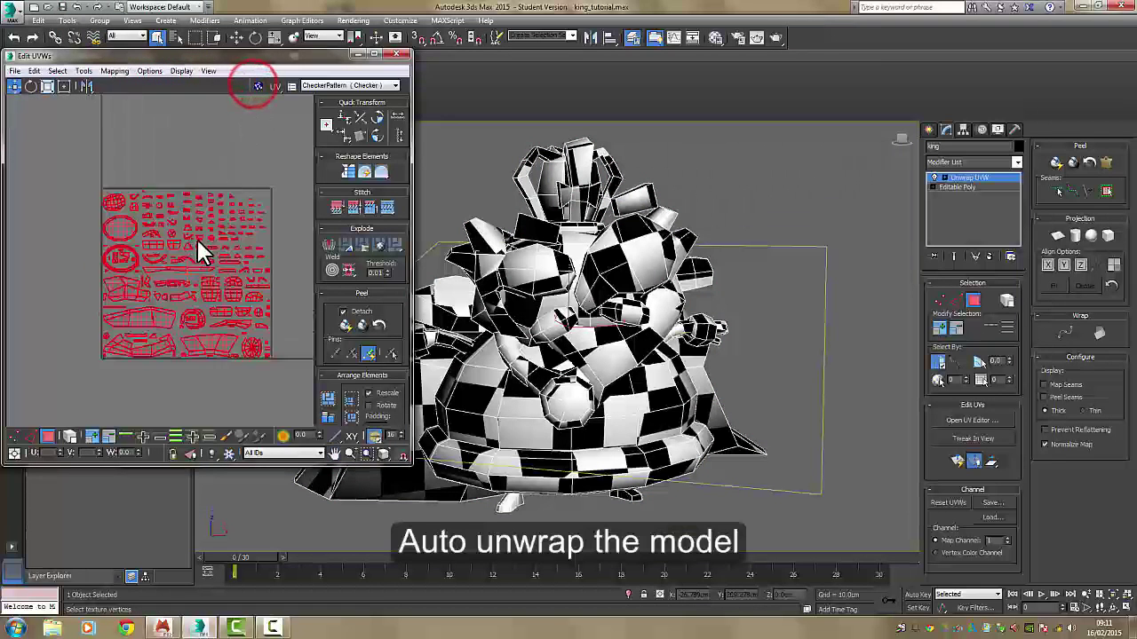
pyautogui.click(84, 71)
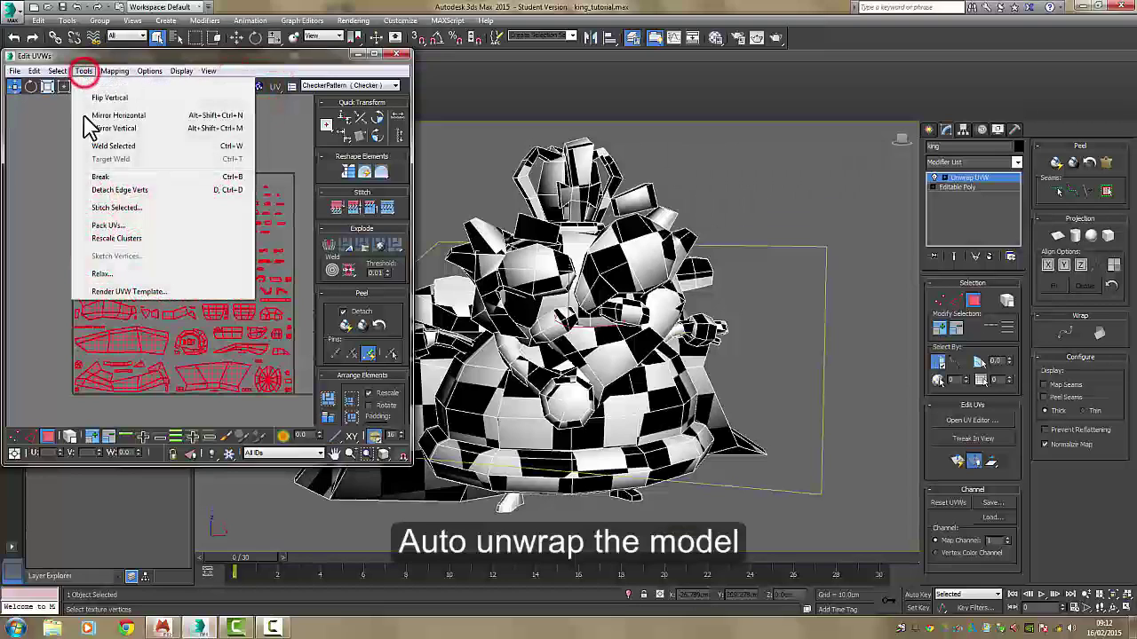
pyautogui.click(138, 228)
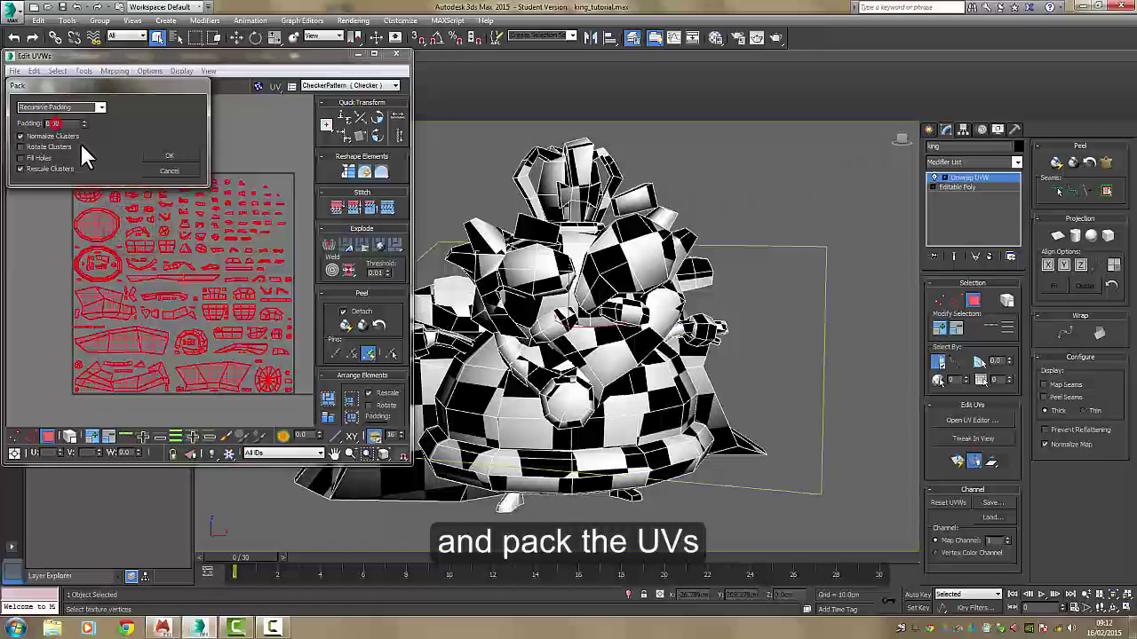
pyautogui.click(177, 158)
pyautogui.click(233, 146)
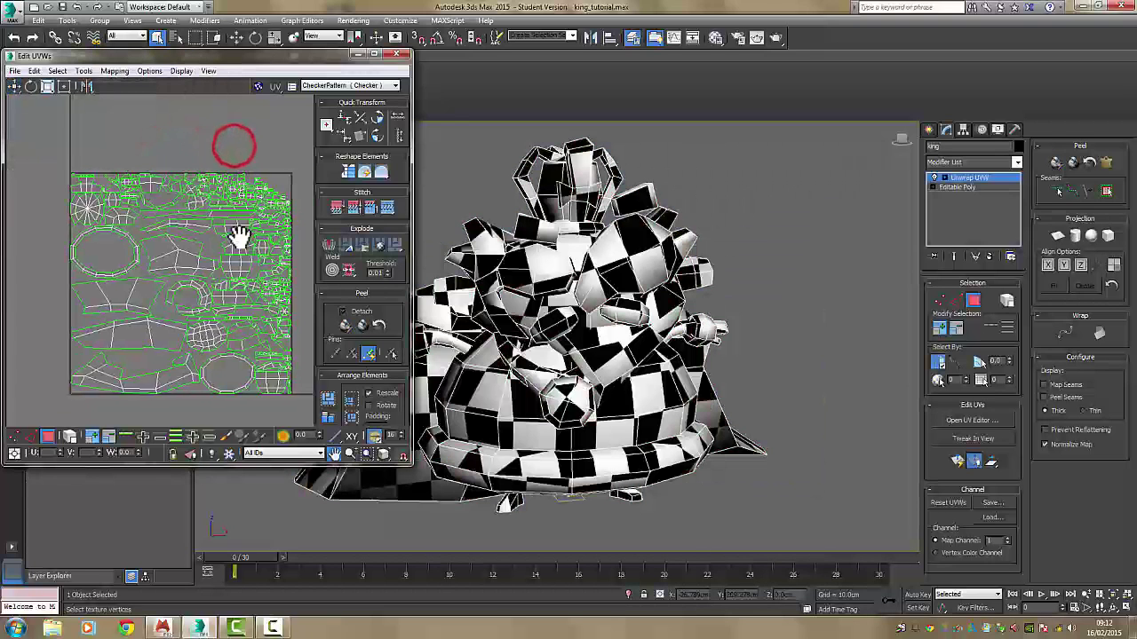
pyautogui.scroll(5, 238, 238)
pyautogui.moveTo(262, 277); pyautogui.dragTo(218, 261, button='middle')
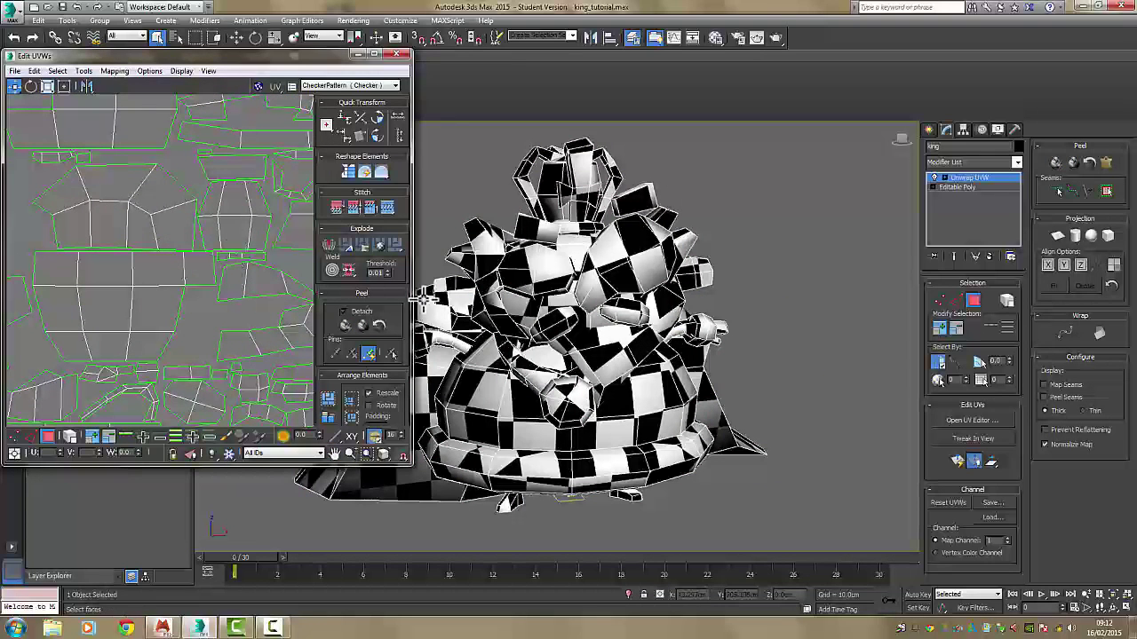
# Collapse the king's Unwrap UVW modifier to Editable Poly and deselect the model.
pyautogui.rightClick(641, 221)
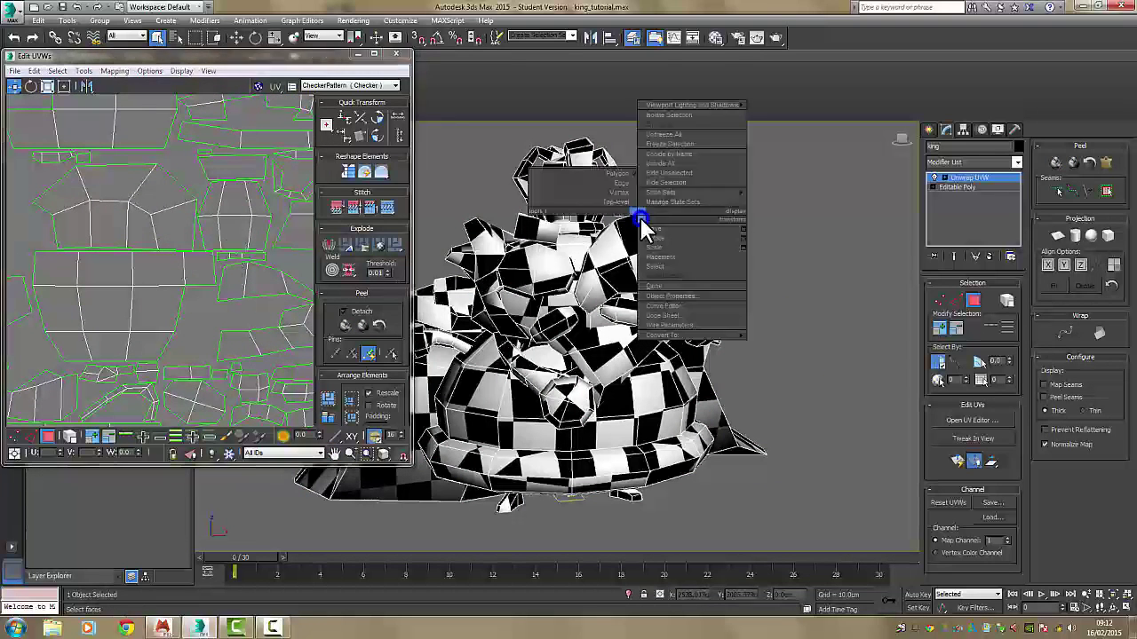
pyautogui.click(644, 219)
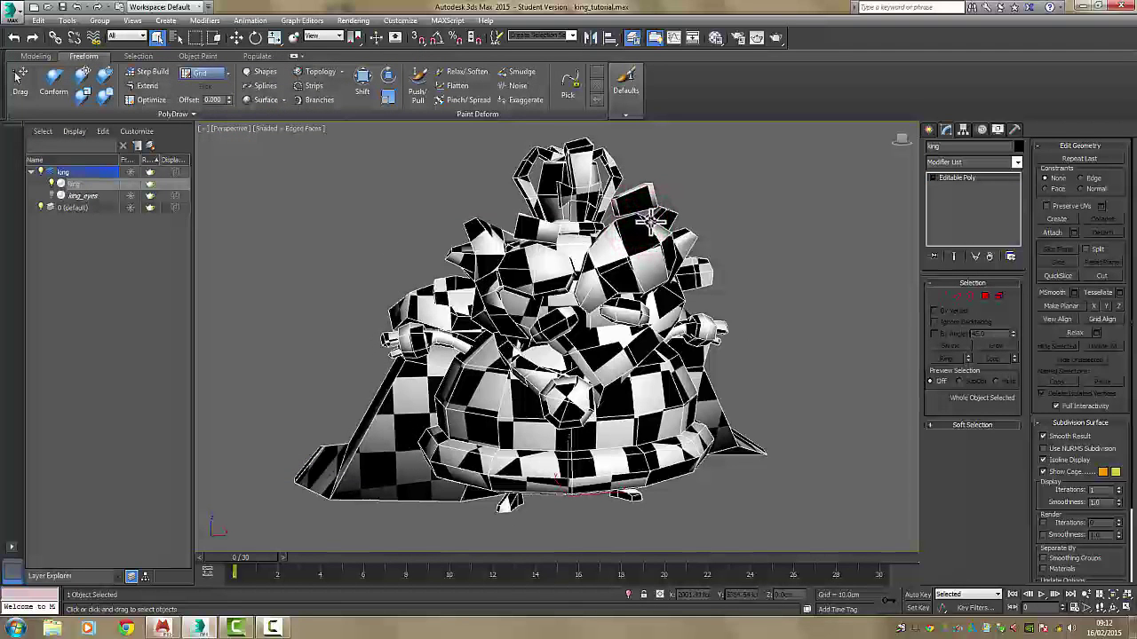
pyautogui.click(760, 247)
pyautogui.keyDown('alt'); pyautogui.moveTo(761, 247); pyautogui.dragTo(602, 355, button='middle'); pyautogui.keyUp('alt')
pyautogui.scroll(-3, 601, 355)
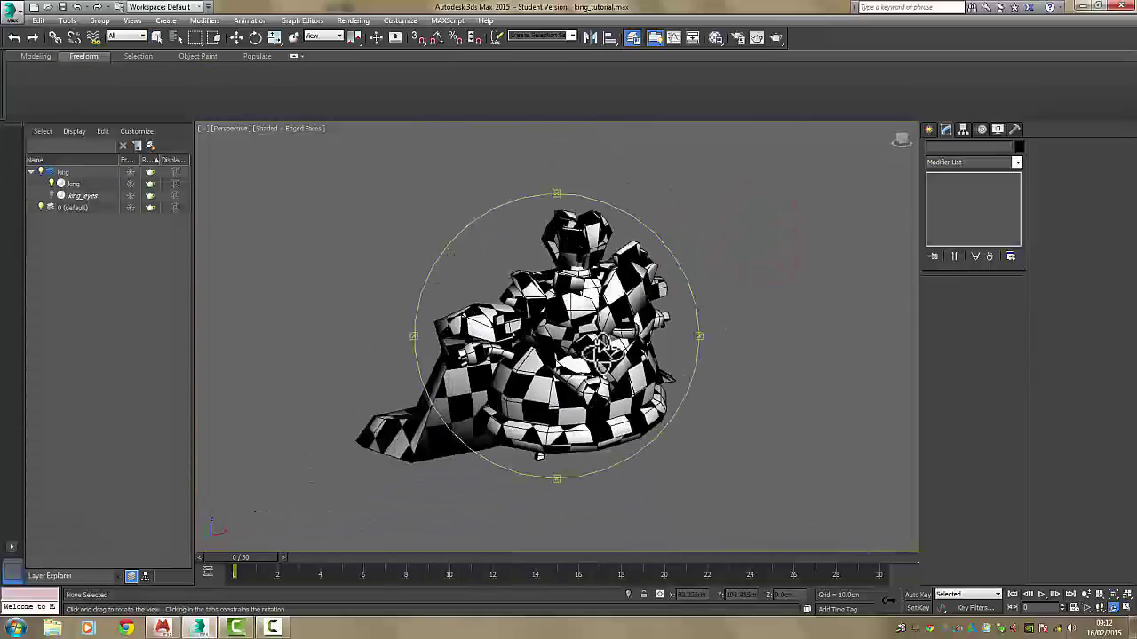
# Set the U and V tiling of the checker material's diffuse map to 30.
pyautogui.press('q')
pyautogui.press('m')
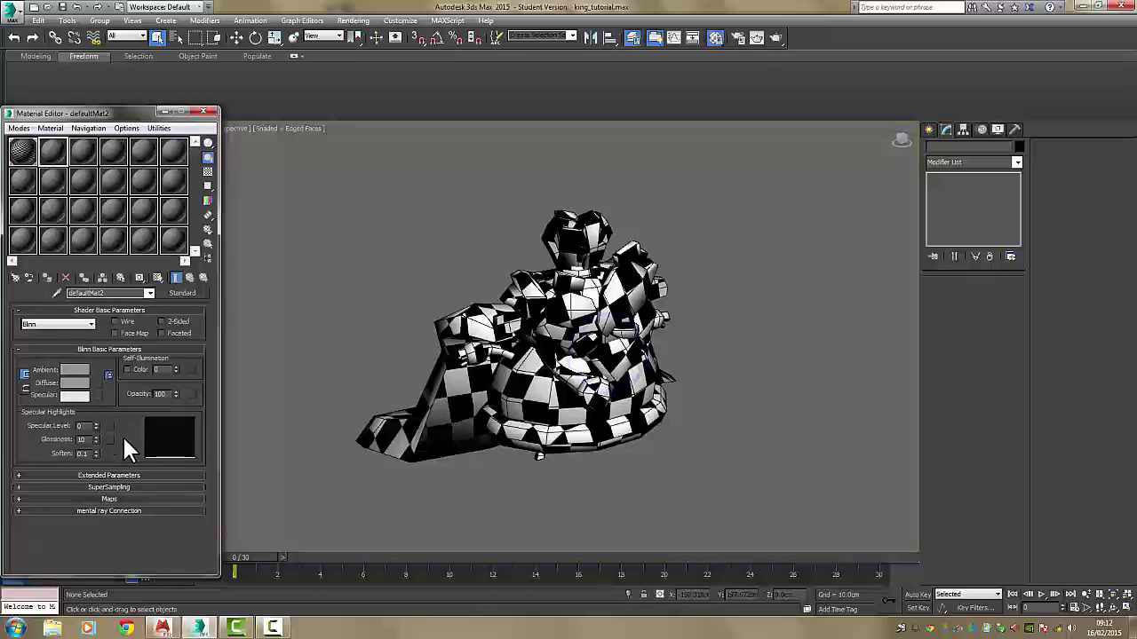
pyautogui.click(108, 499)
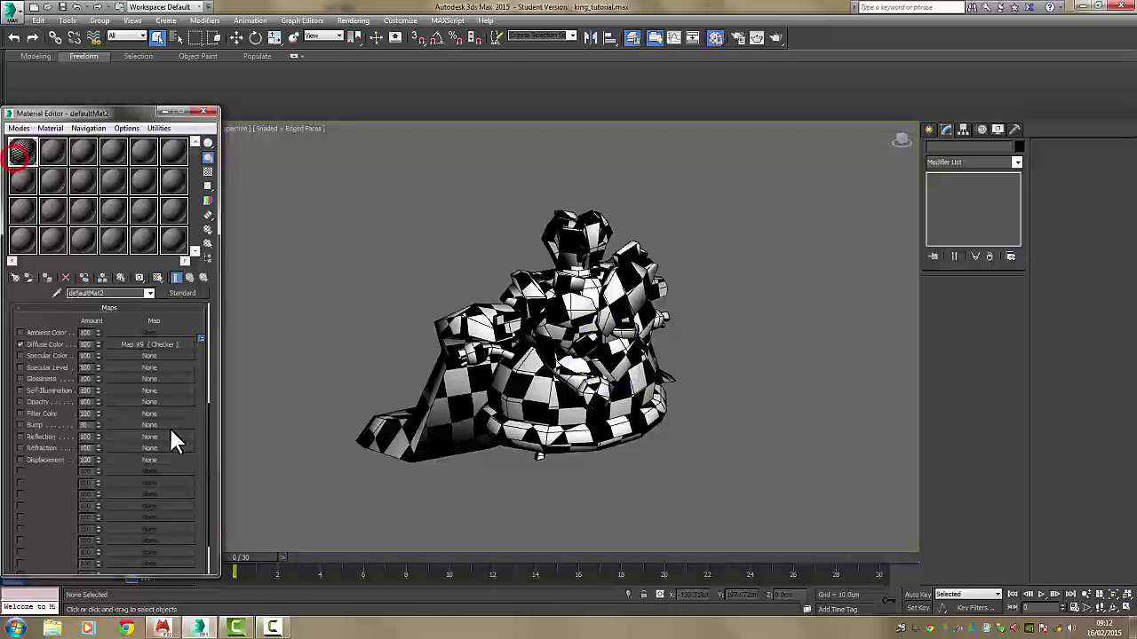
pyautogui.click(157, 344)
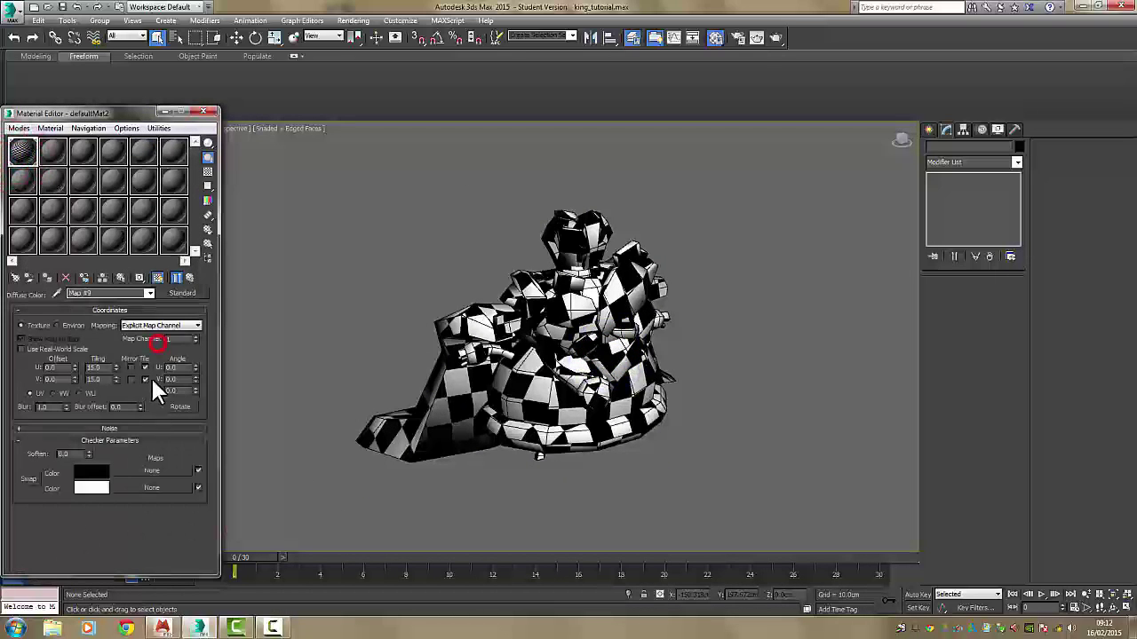
pyautogui.doubleClick(99, 367)
pyautogui.write('30')
pyautogui.press('Tab')
pyautogui.write('30')
pyautogui.press('Return')
pyautogui.scroll(-5, 368, 208)
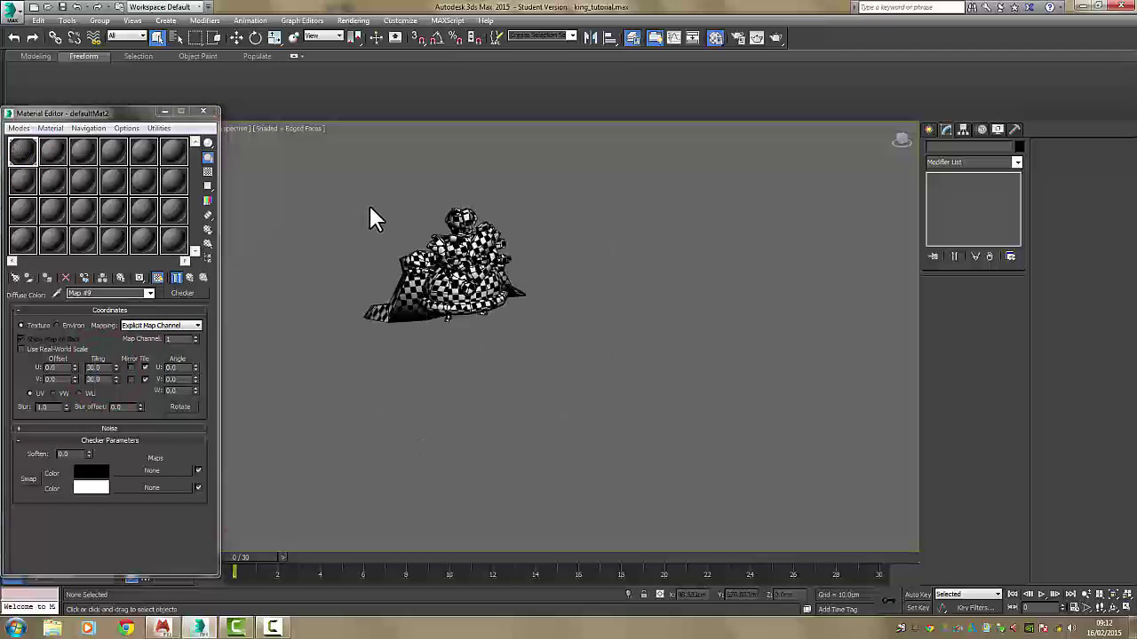
pyautogui.press('m')
# Examine the checker pattern across the king model from different angles for stretching.
pyautogui.moveTo(490, 359); pyautogui.dragTo(568, 407, button='middle')
pyautogui.scroll(5, 568, 405)
pyautogui.hotkey('ctrl', 'r')
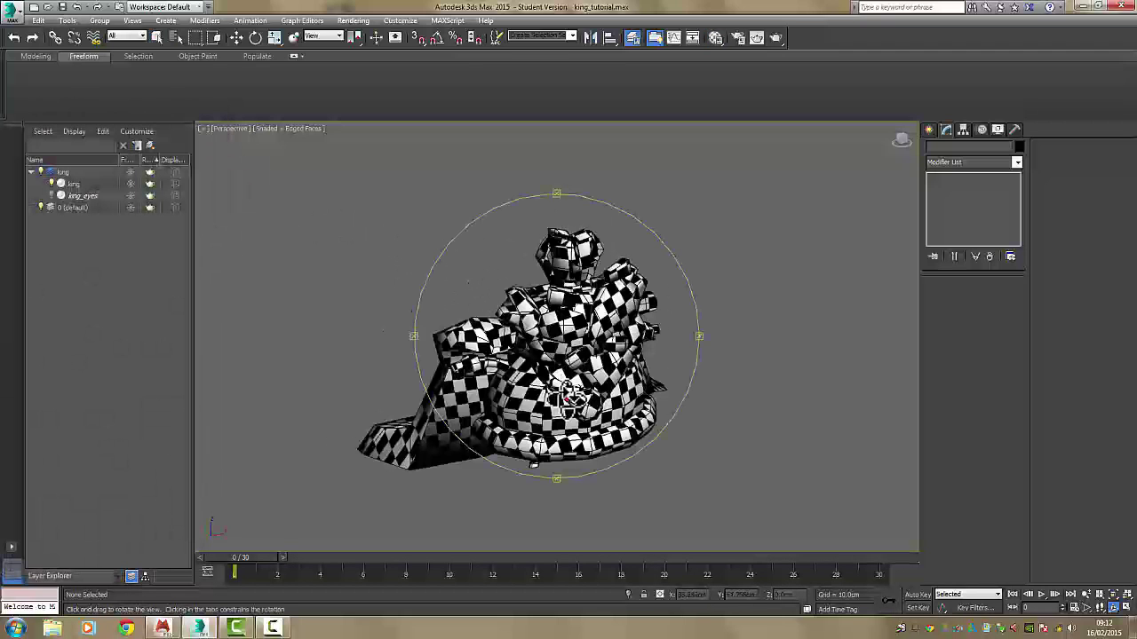
pyautogui.moveTo(568, 400); pyautogui.dragTo(599, 382)
pyautogui.scroll(4, 566, 396)
pyautogui.scroll(-3, 599, 346)
pyautogui.rightClick(599, 382)
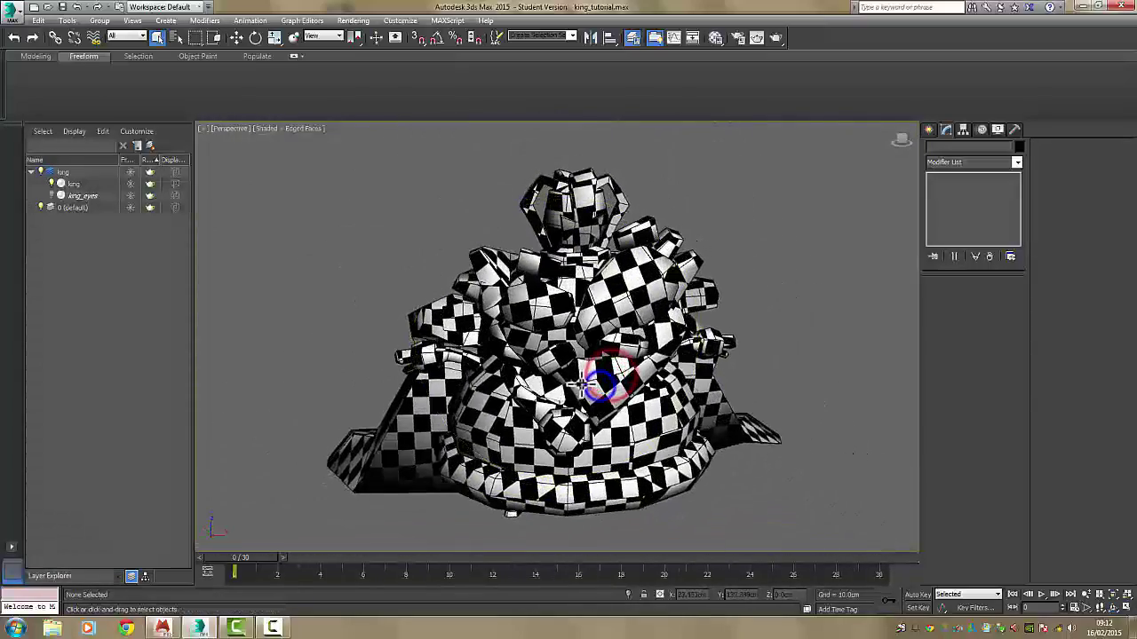
pyautogui.moveTo(582, 384); pyautogui.dragTo(594, 372, button='middle')
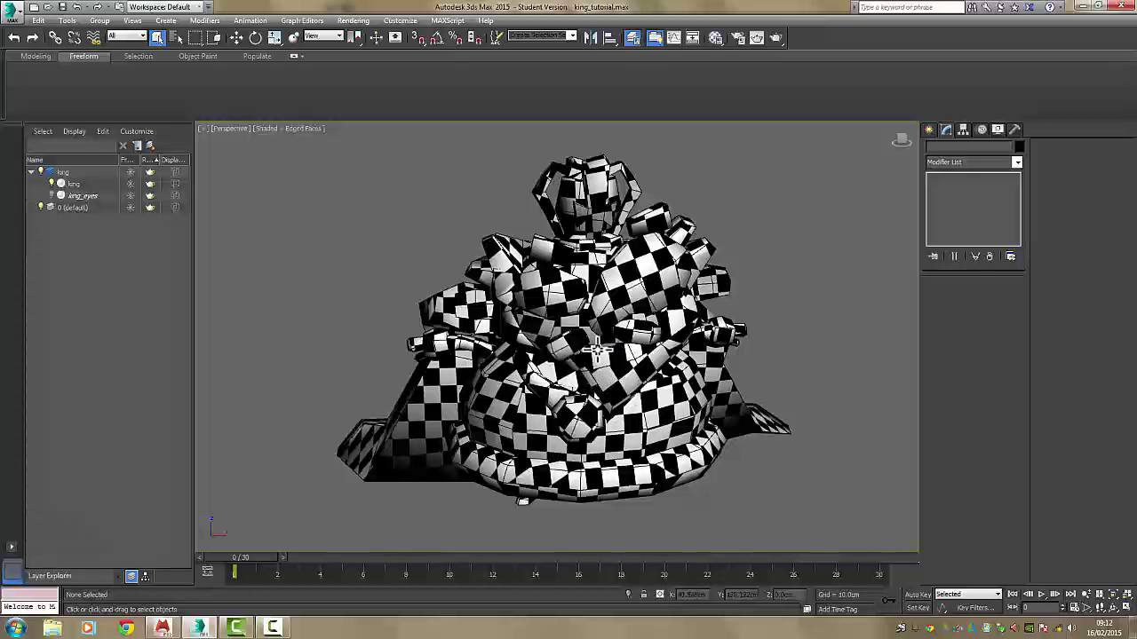
# Start exporting only the king mesh as an OBJ file named king_tut_max.obj in the mud folder.
pyautogui.click(596, 351)
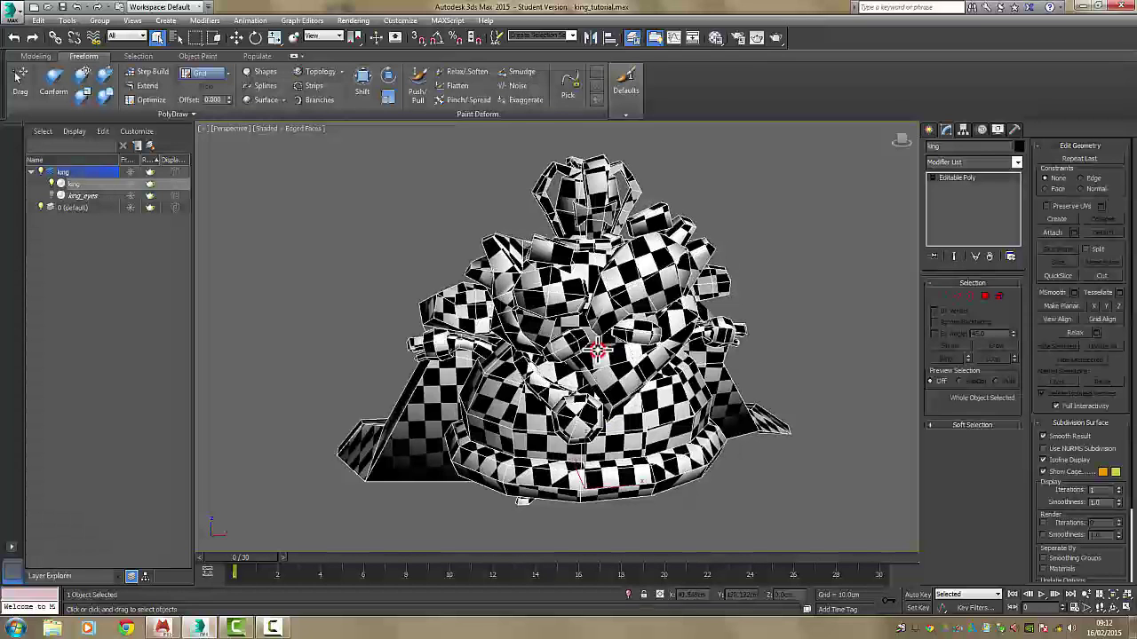
pyautogui.click(18, 13)
pyautogui.click(76, 191)
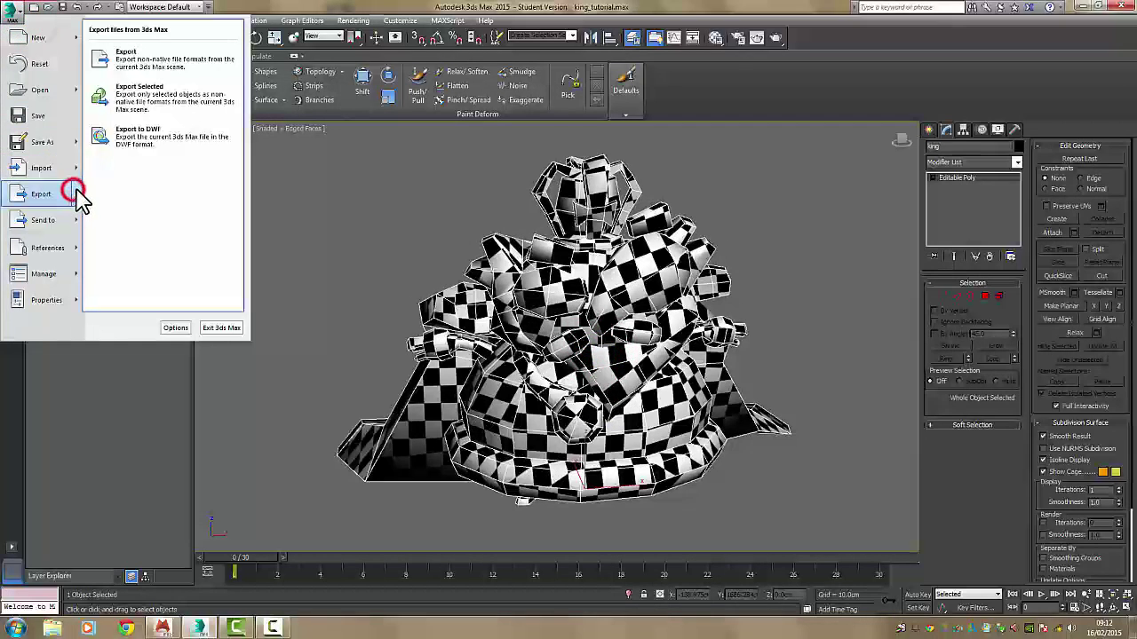
pyautogui.click(134, 105)
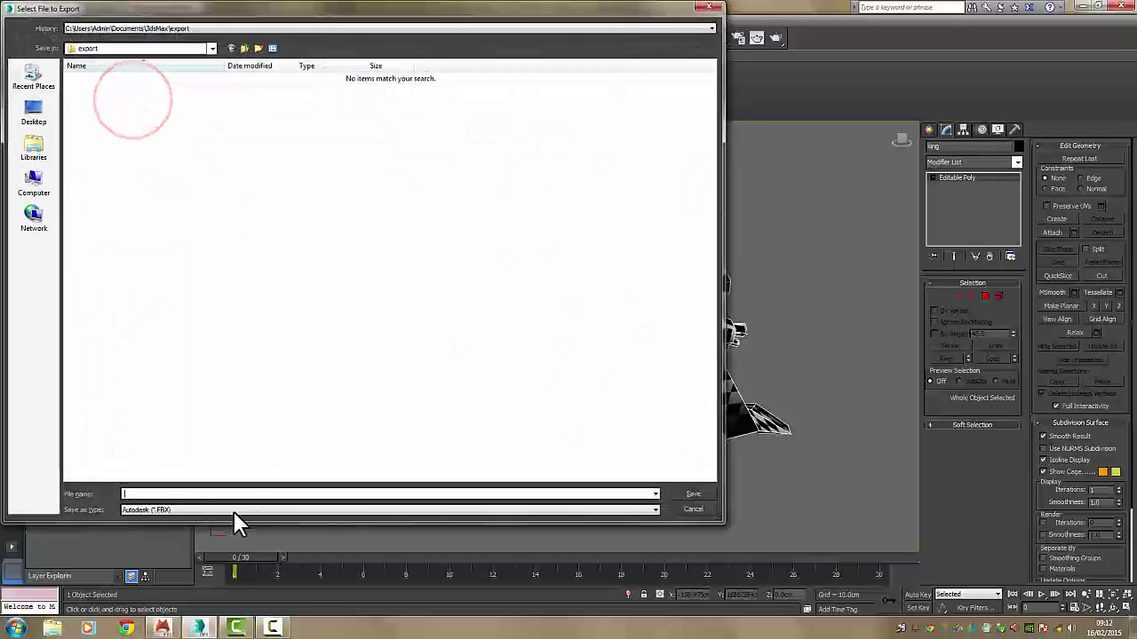
pyautogui.click(97, 90)
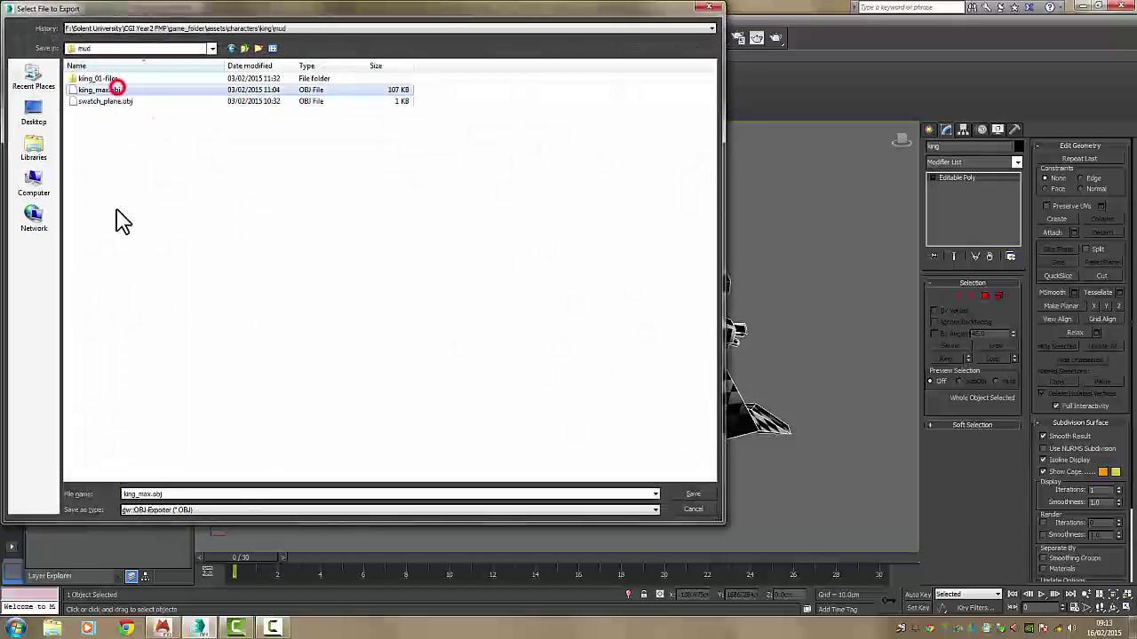
pyautogui.doubleClick(144, 495)
pyautogui.click(145, 495)
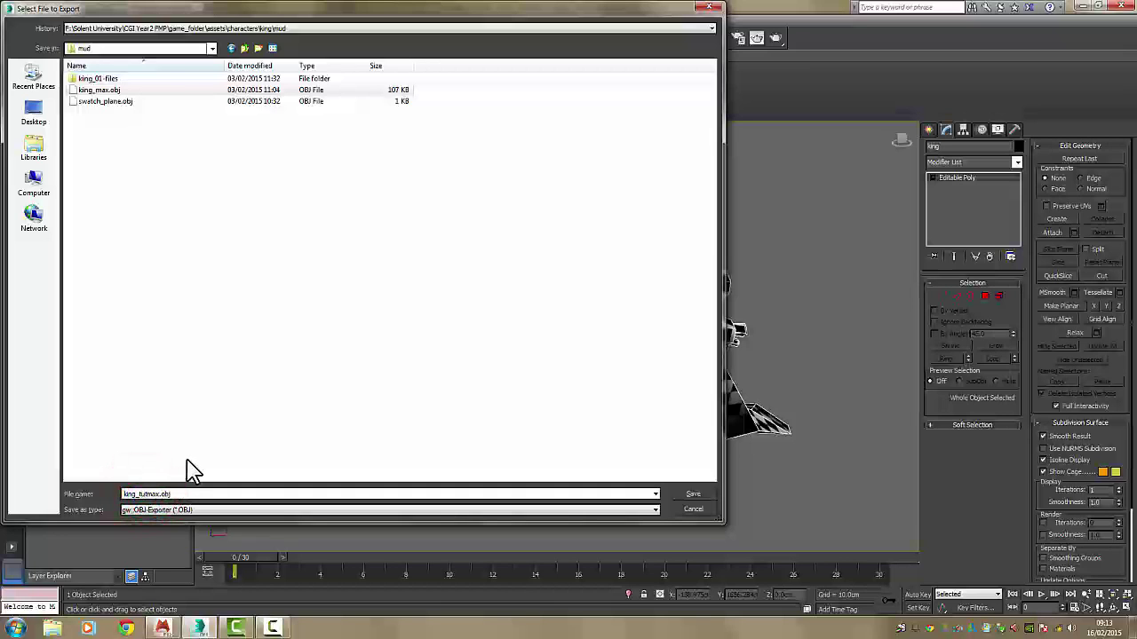
pyautogui.press('Return')
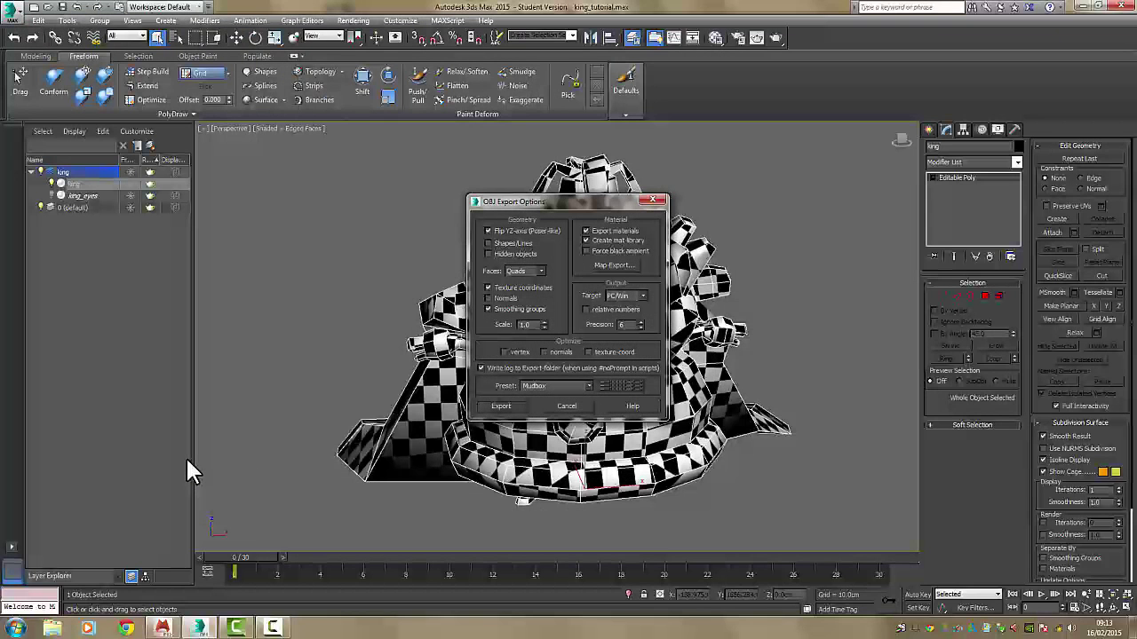
# Export the OBJ with the Mudbox preset and close the export report.
pyautogui.click(547, 386)
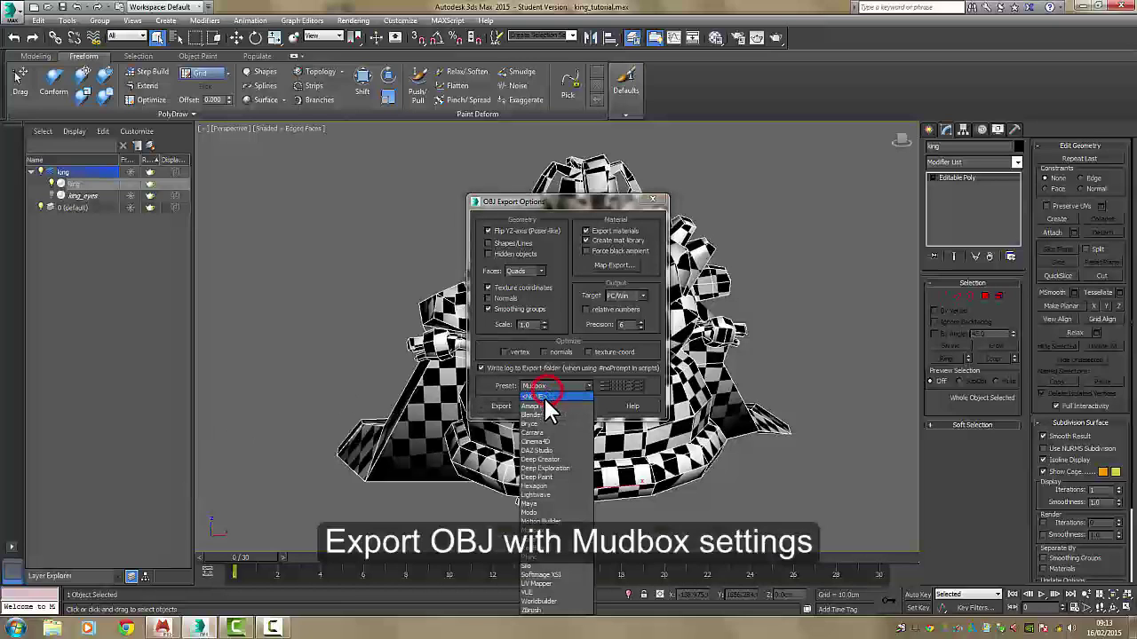
pyautogui.click(539, 530)
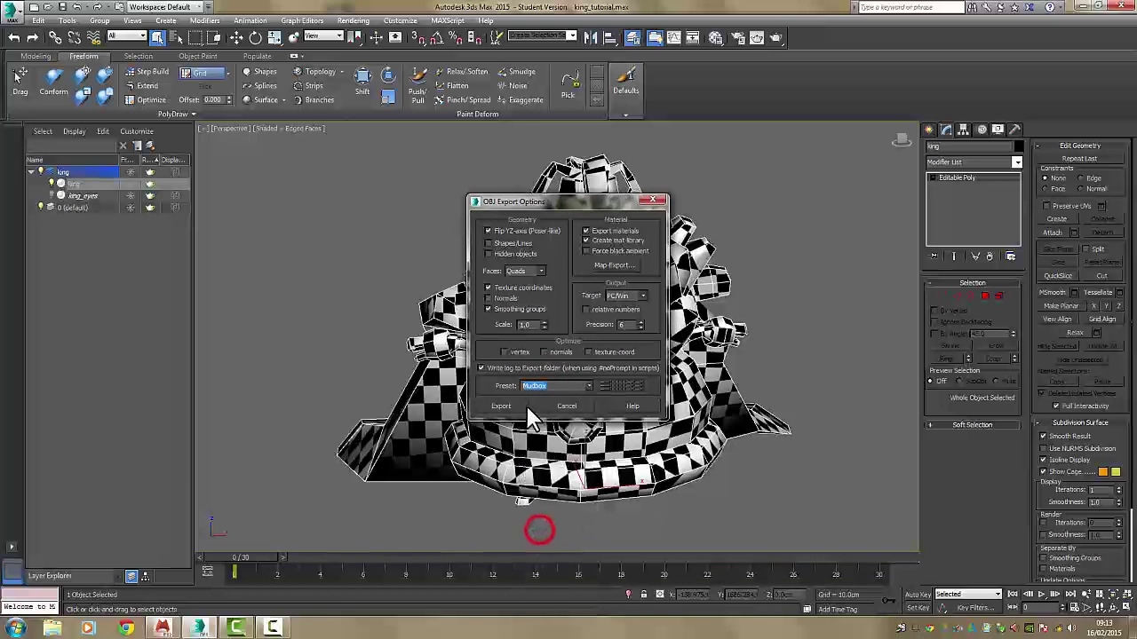
pyautogui.click(503, 406)
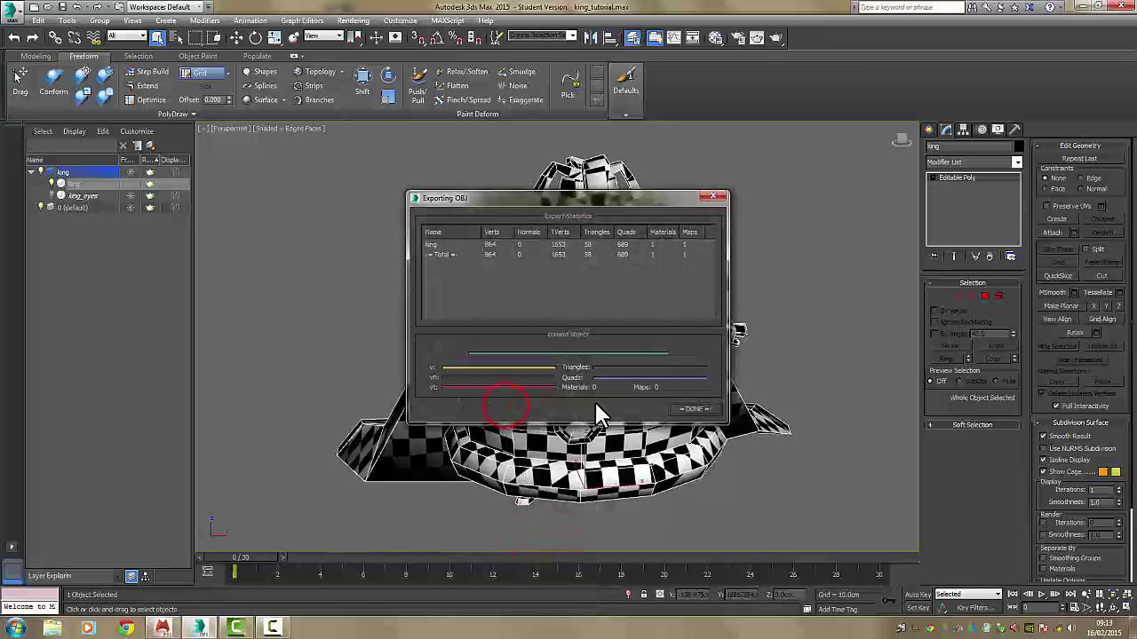
pyautogui.click(689, 413)
# Switch to Mudbox, open king_tut_max.obj from the mud folder and keep the mesh despite the detected problems.
pyautogui.hotkey('alt', 'Tab')
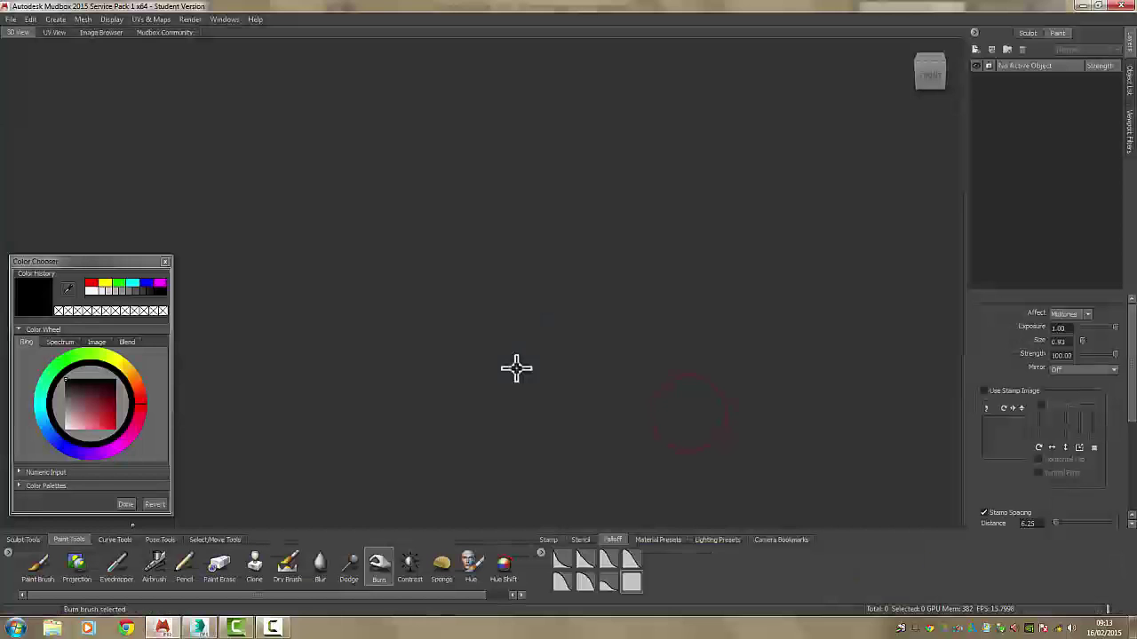
pyautogui.click(10, 18)
pyautogui.click(18, 51)
pyautogui.click(299, 133)
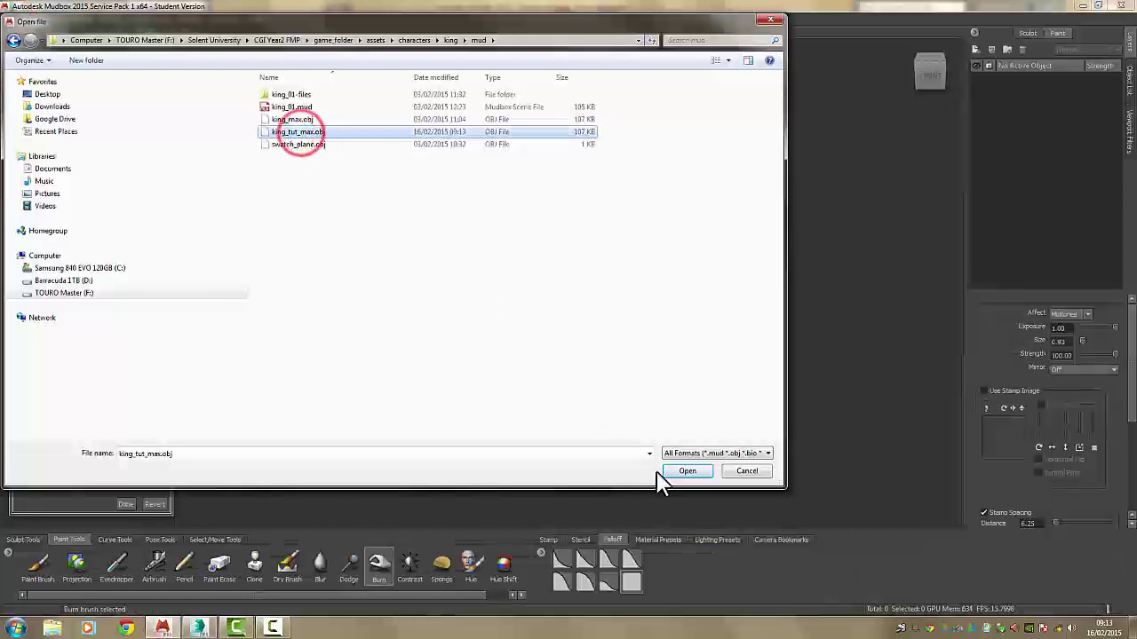
pyautogui.click(683, 472)
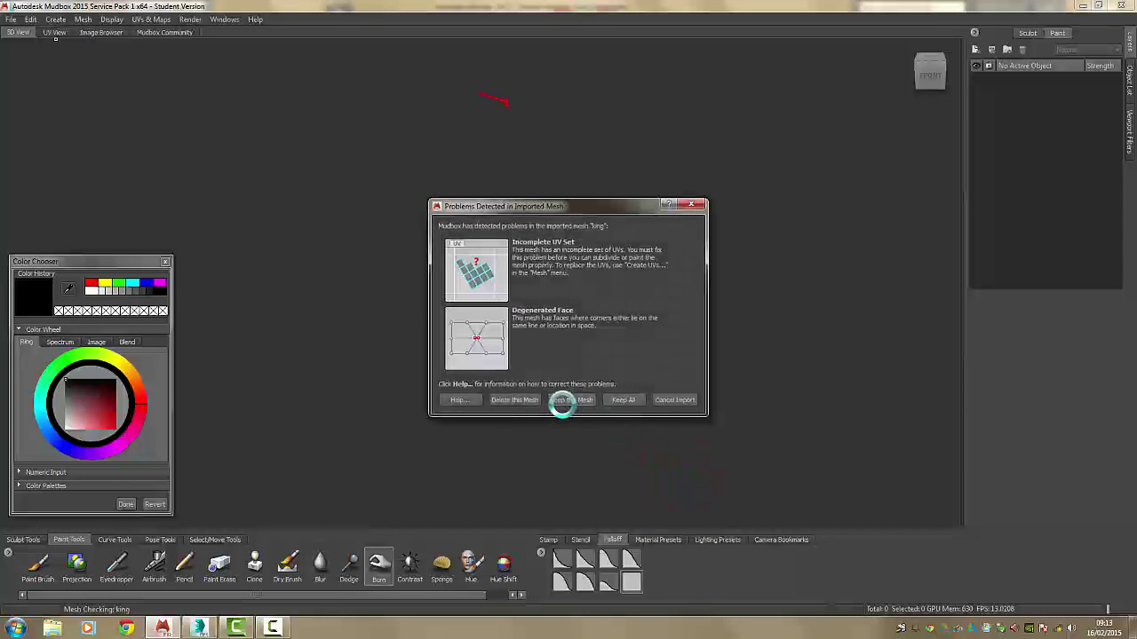
pyautogui.click(562, 401)
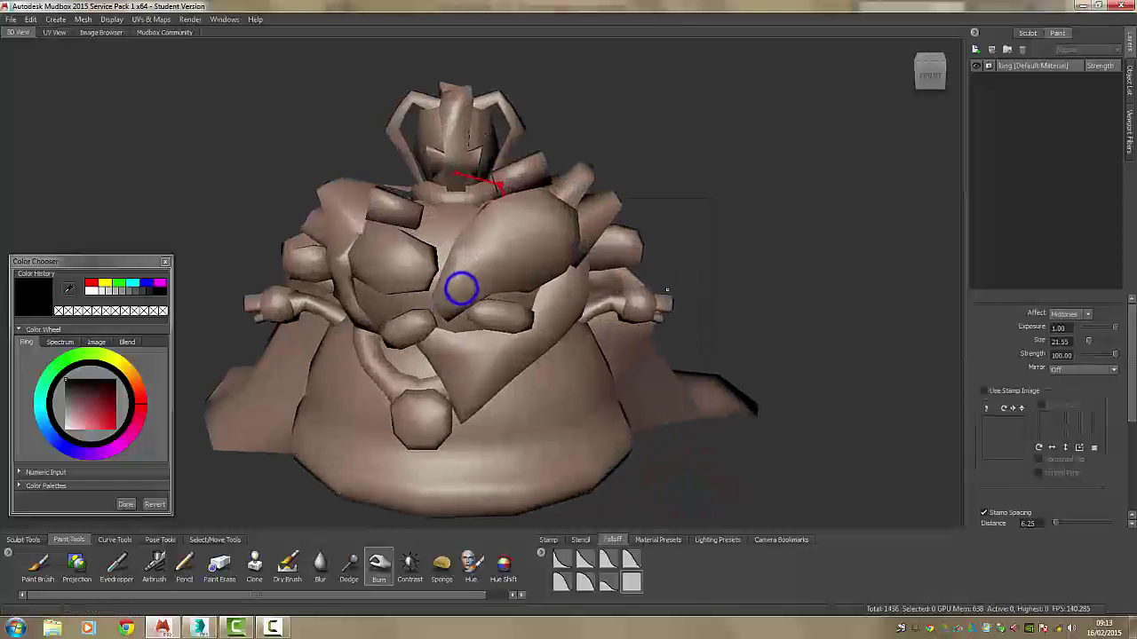
# Turn off the display of mesh errors on the imported king model.
pyautogui.keyDown('alt'); pyautogui.moveTo(461, 287); pyautogui.dragTo(586, 298); pyautogui.keyUp('alt')
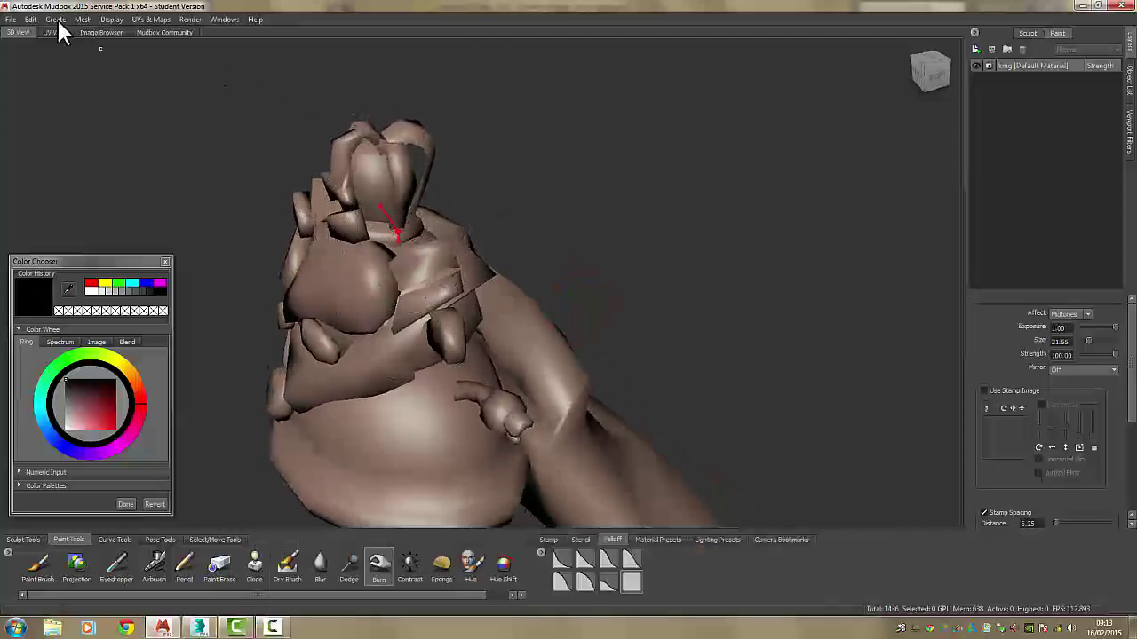
pyautogui.click(91, 19)
pyautogui.moveTo(110, 22)
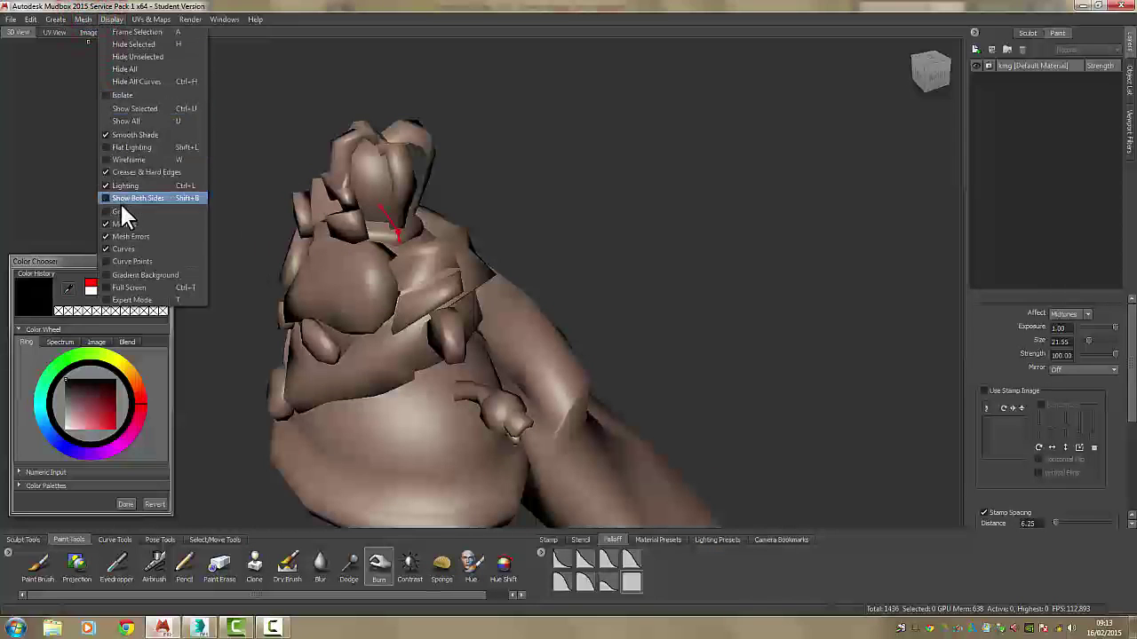
pyautogui.click(124, 236)
pyautogui.keyDown('alt'); pyautogui.moveTo(398, 263); pyautogui.dragTo(530, 281); pyautogui.keyUp('alt')
pyautogui.keyDown('alt'); pyautogui.moveTo(530, 281); pyautogui.dragTo(520, 286, button='right'); pyautogui.keyUp('alt')
pyautogui.moveTo(400, 265)
pyautogui.keyDown('alt'); pyautogui.mouseDown()
pyautogui.moveTo(456, 287)
pyautogui.moveTo(506, 280)
pyautogui.mouseUp(); pyautogui.keyUp('alt')
pyautogui.keyDown('alt'); pyautogui.moveTo(505, 280); pyautogui.dragTo(450, 384, button='middle'); pyautogui.keyUp('alt')
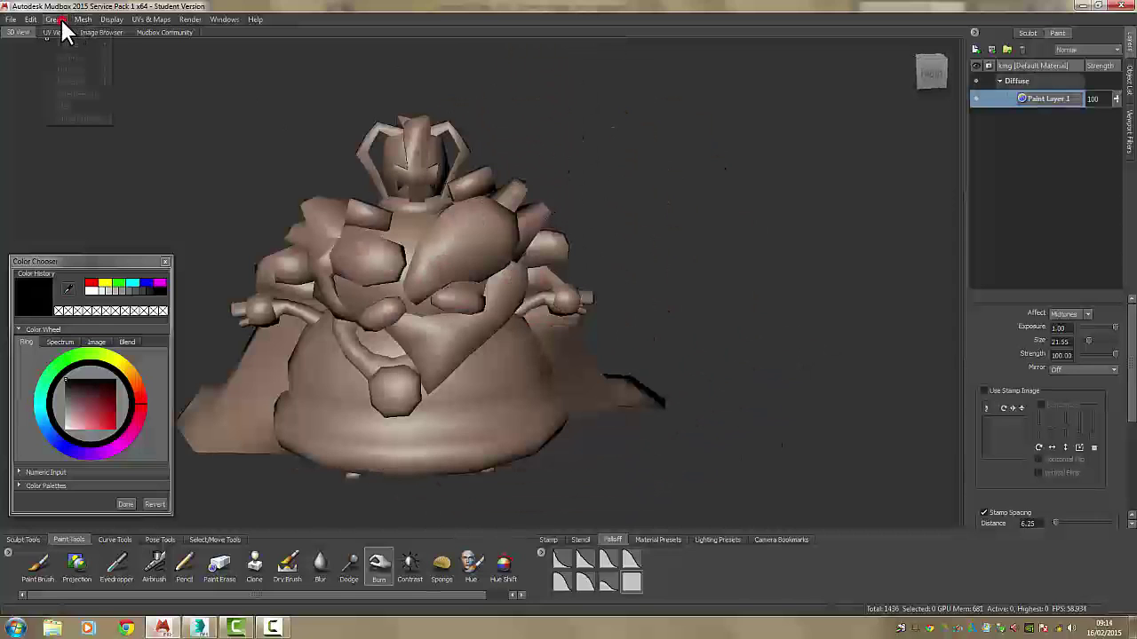
# Create a plane mesh in the king scene.
pyautogui.click(55, 18)
pyautogui.click(66, 32)
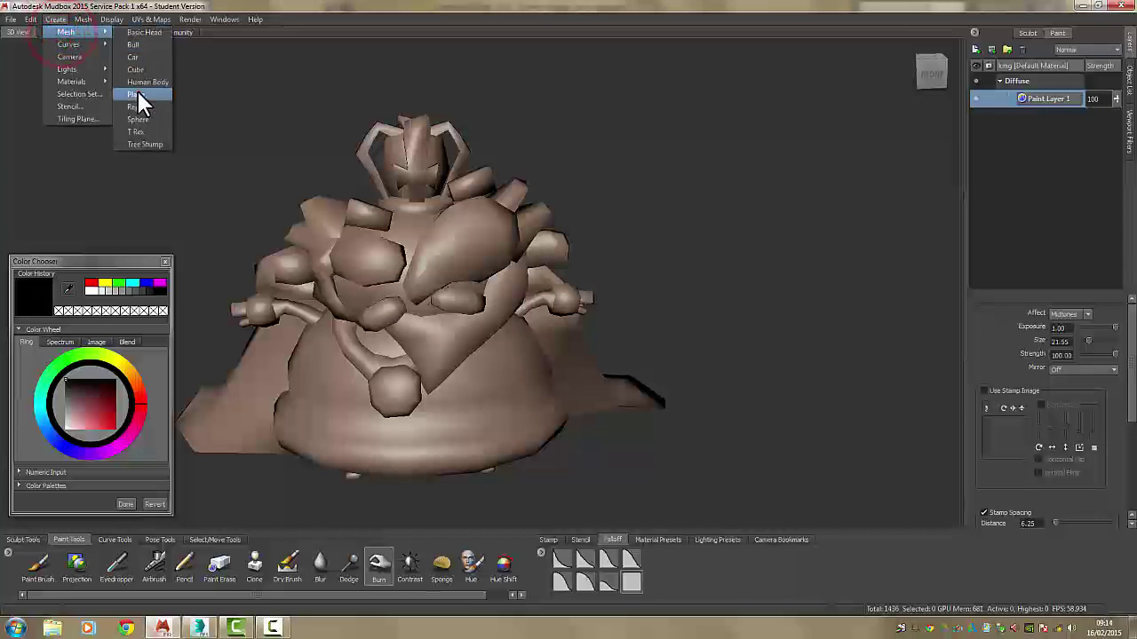
pyautogui.click(138, 94)
pyautogui.keyDown('alt'); pyautogui.moveTo(566, 310); pyautogui.dragTo(447, 328, button='right'); pyautogui.keyUp('alt')
pyautogui.keyDown('alt'); pyautogui.moveTo(446, 328); pyautogui.dragTo(577, 297, button='middle'); pyautogui.keyUp('alt')
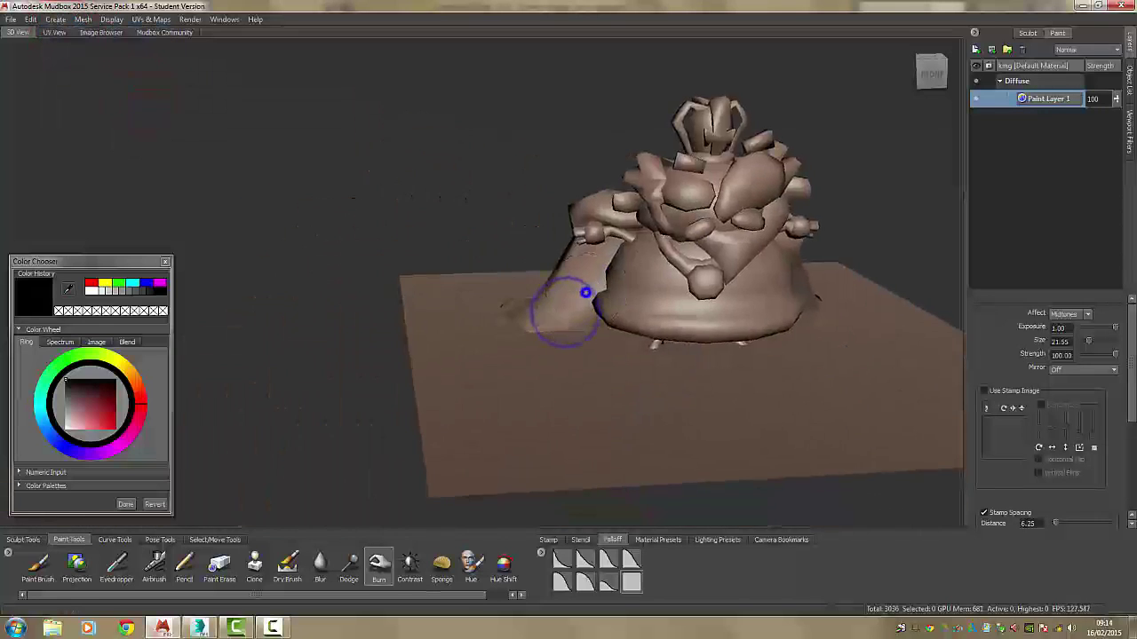
pyautogui.keyDown('alt'); pyautogui.moveTo(587, 291); pyautogui.dragTo(502, 310, button='right'); pyautogui.keyUp('alt')
# Rotate the plane upright by setting its X rotation to 270.
pyautogui.click(217, 539)
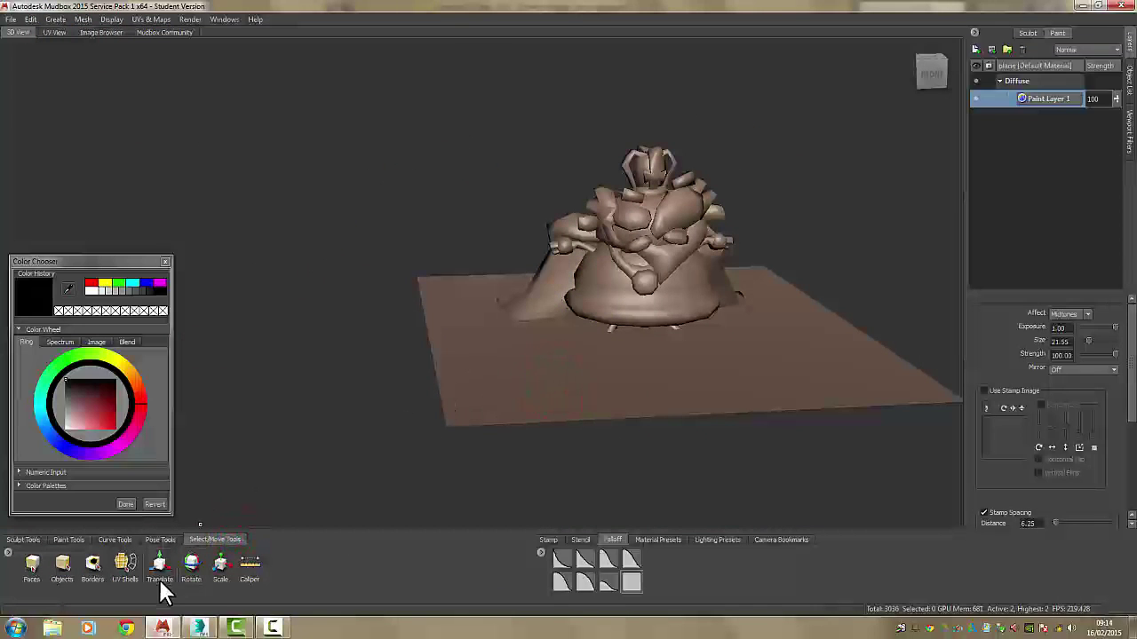
pyautogui.click(190, 570)
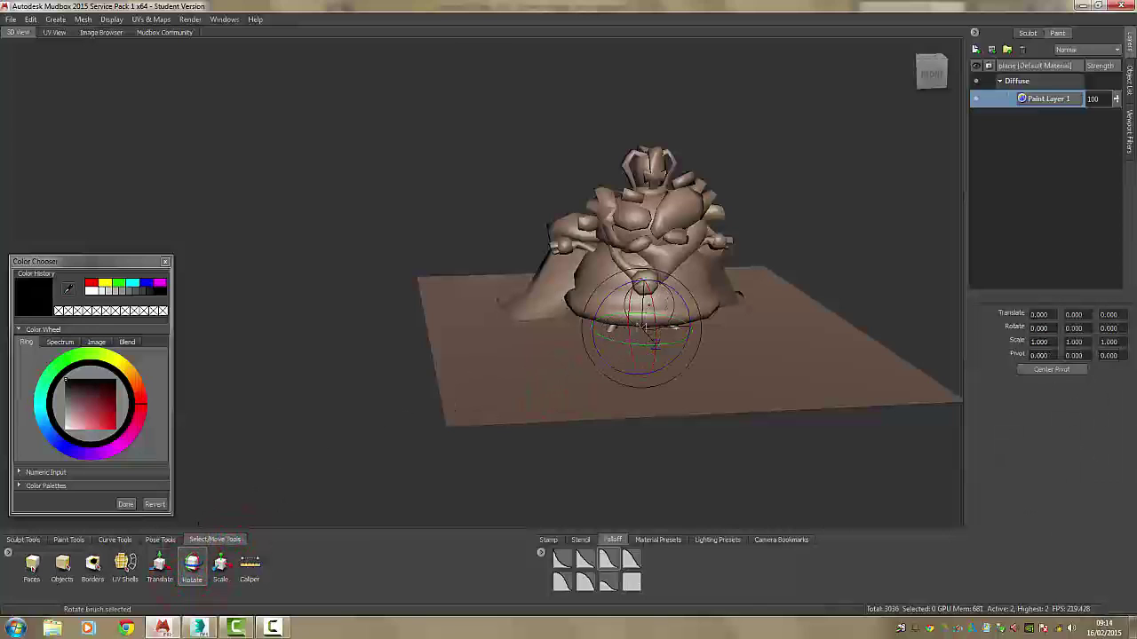
pyautogui.moveTo(642, 327); pyautogui.dragTo(649, 300)
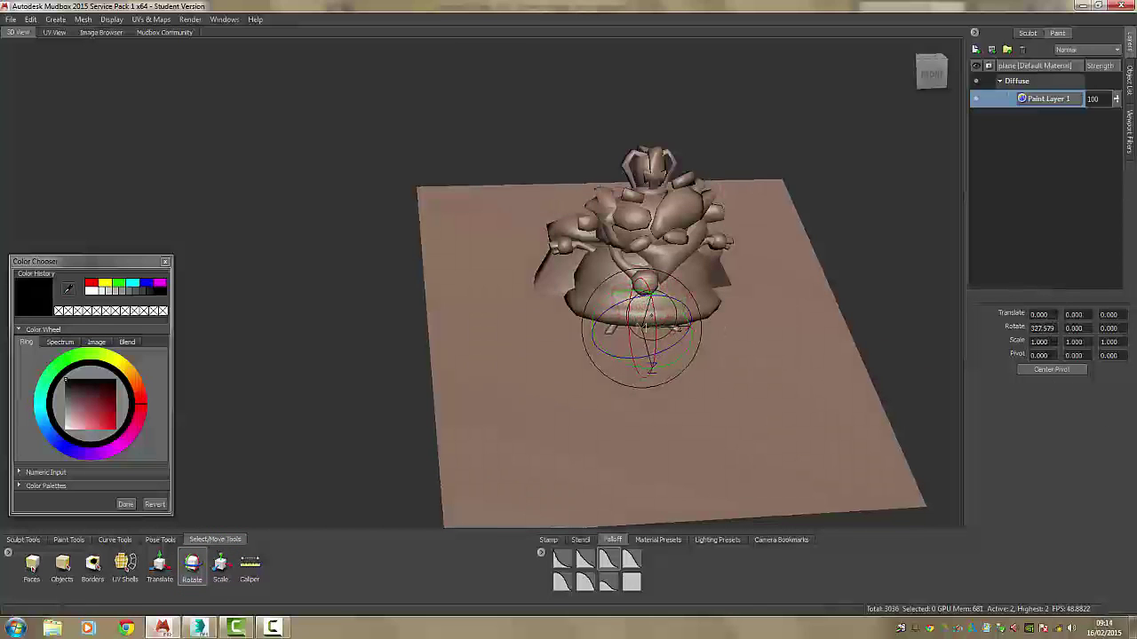
pyautogui.moveTo(649, 306); pyautogui.dragTo(643, 331)
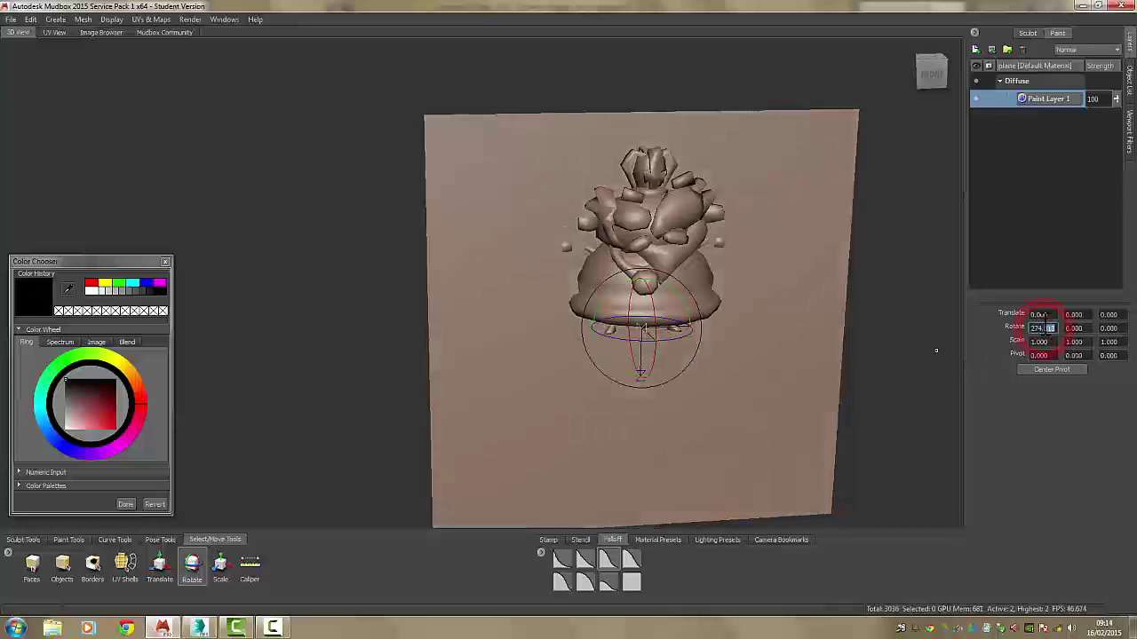
pyautogui.write('270')
pyautogui.press('Return')
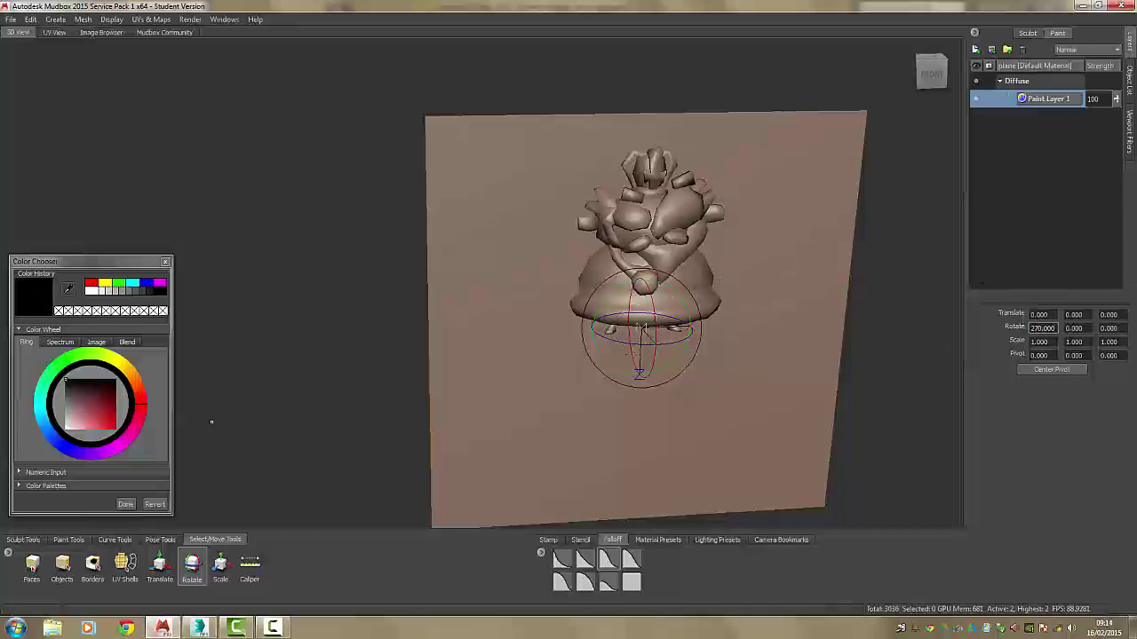
# Move the plane beside the king to about -208 in X and scale it to about 0.318 in X and 0.068 in Z.
pyautogui.click(161, 567)
pyautogui.moveTo(687, 326)
pyautogui.mouseDown()
pyautogui.moveTo(501, 323)
pyautogui.moveTo(686, 326)
pyautogui.mouseUp()
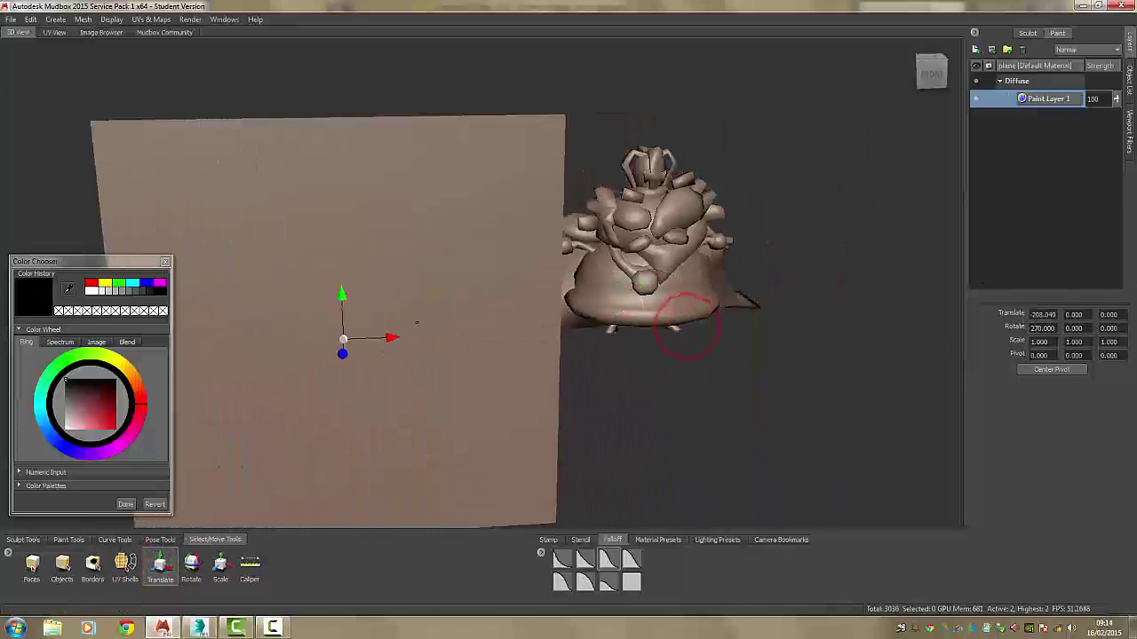
pyautogui.click(219, 565)
pyautogui.moveTo(343, 386); pyautogui.dragTo(363, 340)
# Move the narrow plane up beside the king's head, to about -122 in X and 108 in Y.
pyautogui.click(159, 567)
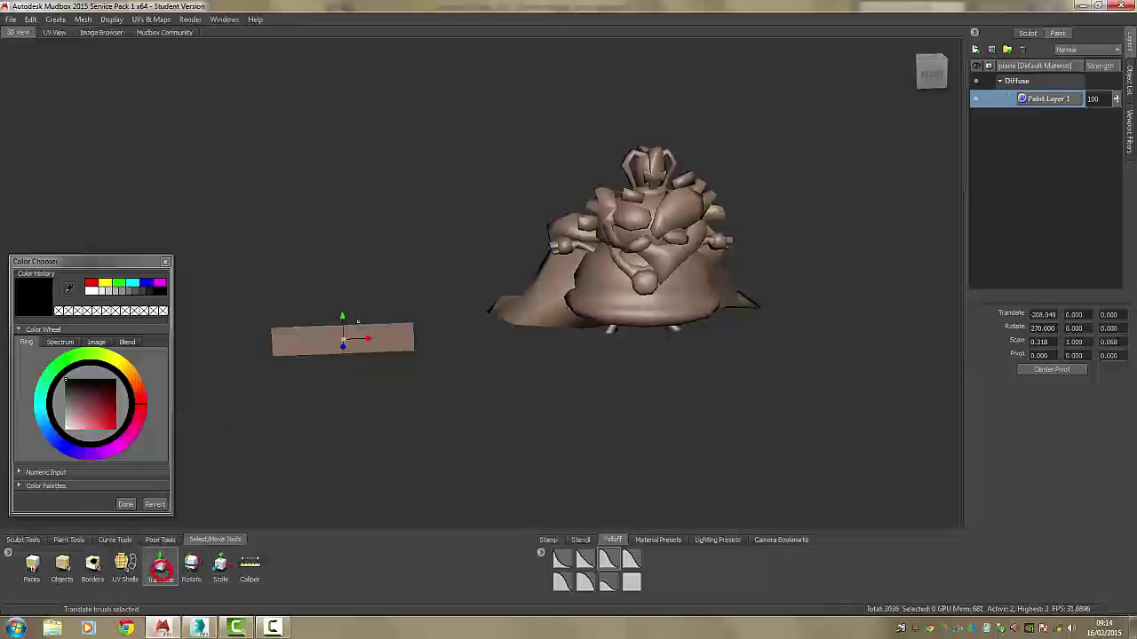
pyautogui.moveTo(343, 317); pyautogui.dragTo(499, 185)
pyautogui.keyDown('alt'); pyautogui.moveTo(543, 142); pyautogui.dragTo(468, 284, button='middle'); pyautogui.keyUp('alt')
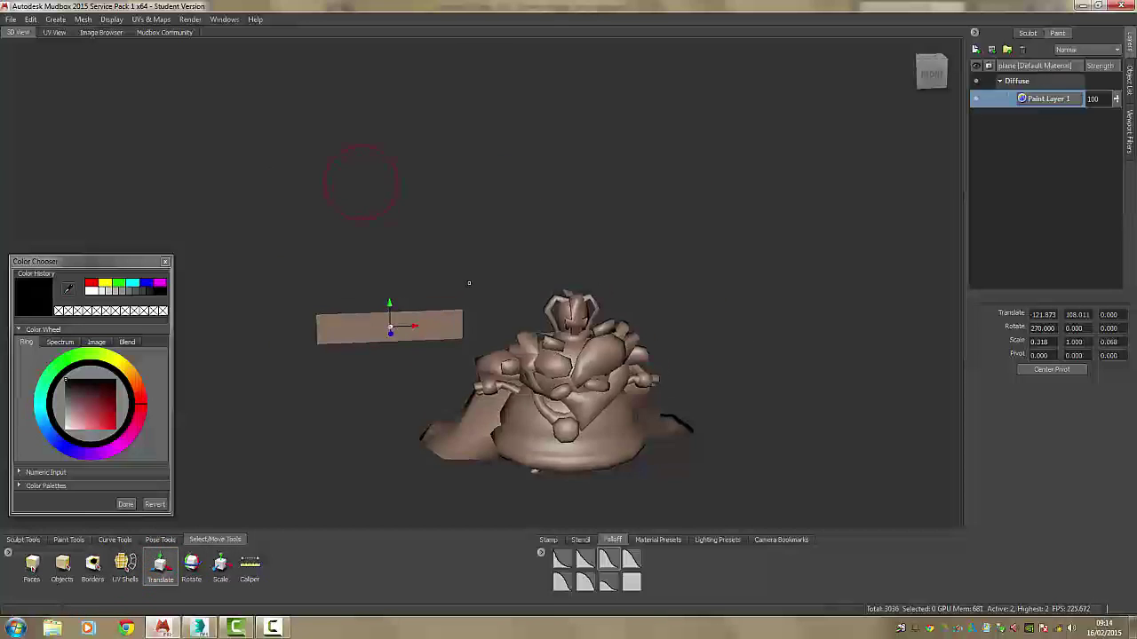
pyautogui.keyDown('alt'); pyautogui.moveTo(467, 284); pyautogui.dragTo(539, 337, button='right'); pyautogui.keyUp('alt')
pyautogui.moveTo(466, 283)
pyautogui.keyDown('alt'); pyautogui.mouseDown()
pyautogui.moveTo(613, 251)
pyautogui.moveTo(529, 257)
pyautogui.mouseUp(); pyautogui.keyUp('alt')
pyautogui.moveTo(694, 267)
pyautogui.keyDown('alt'); pyautogui.mouseDown()
pyautogui.moveTo(515, 267)
pyautogui.moveTo(509, 249)
pyautogui.mouseUp(); pyautogui.keyUp('alt')
# Assign a new material named "swatch mat" to the plane.
pyautogui.click(63, 567)
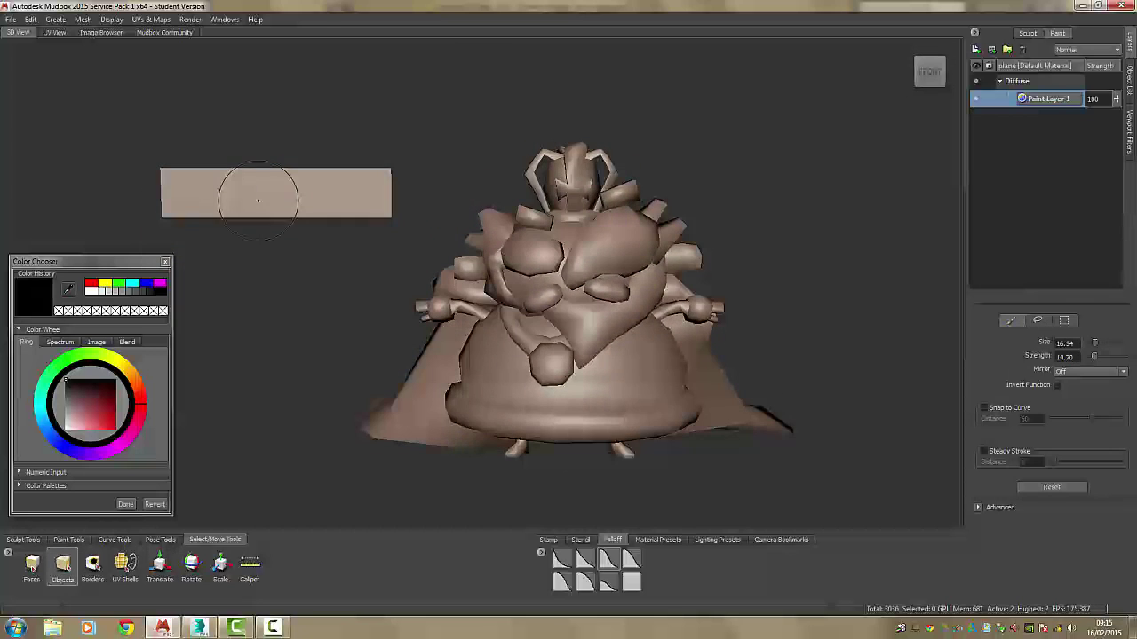
pyautogui.rightClick(257, 200)
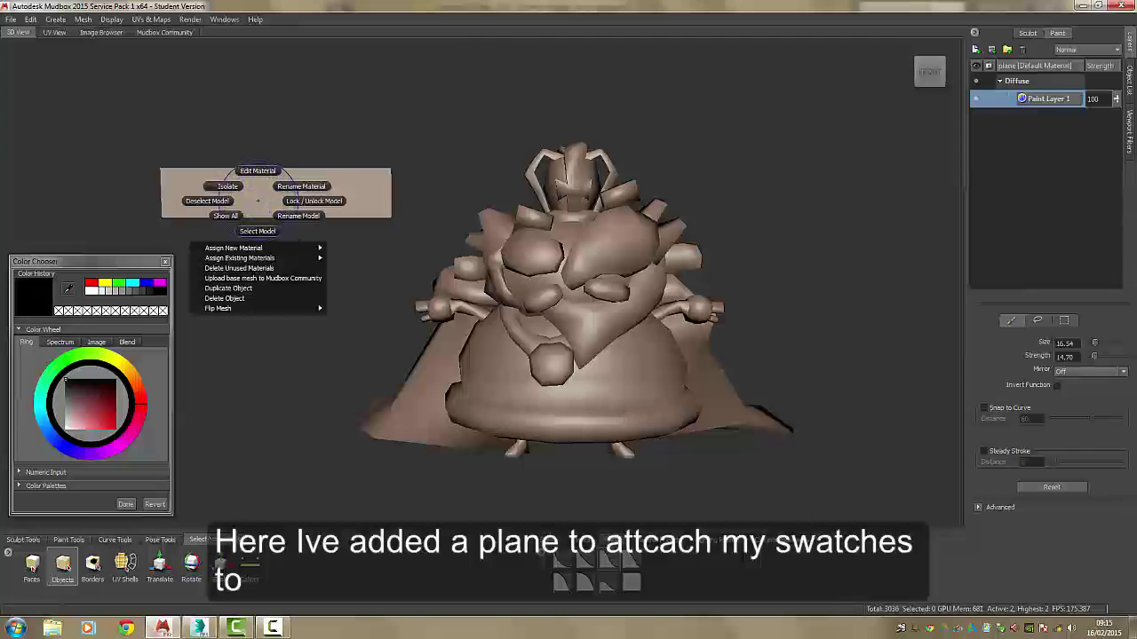
pyautogui.moveTo(261, 241)
pyautogui.click(329, 247)
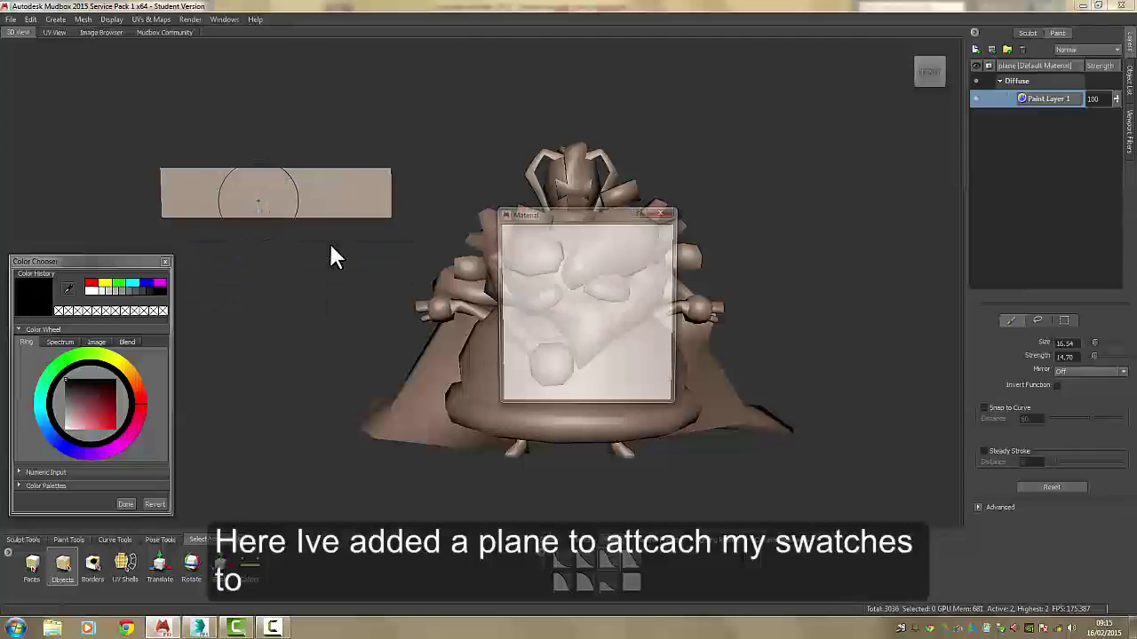
pyautogui.doubleClick(568, 239)
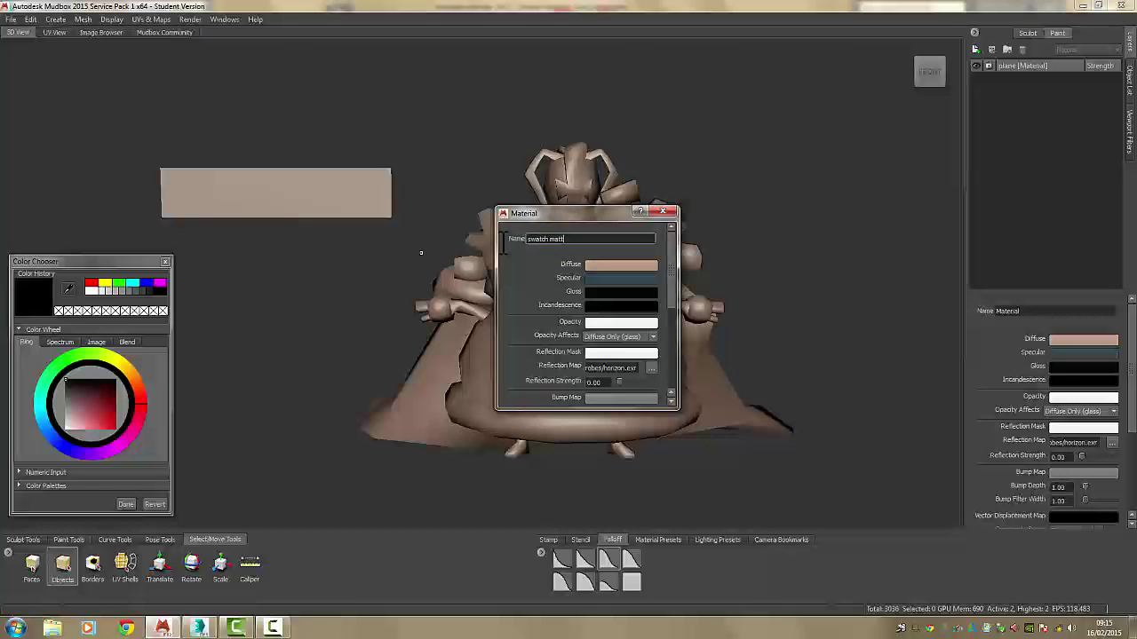
pyautogui.press('BackSpace')
pyautogui.press('Return')
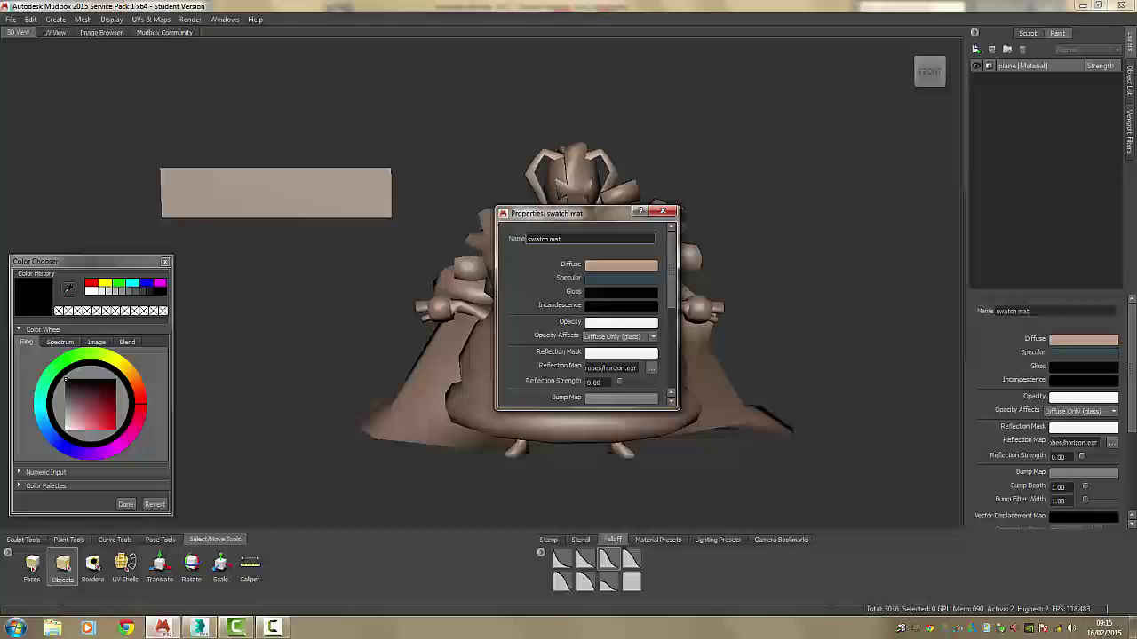
pyautogui.click(666, 212)
# Assign a new material named "king mat" to the king model.
pyautogui.rightClick(609, 241)
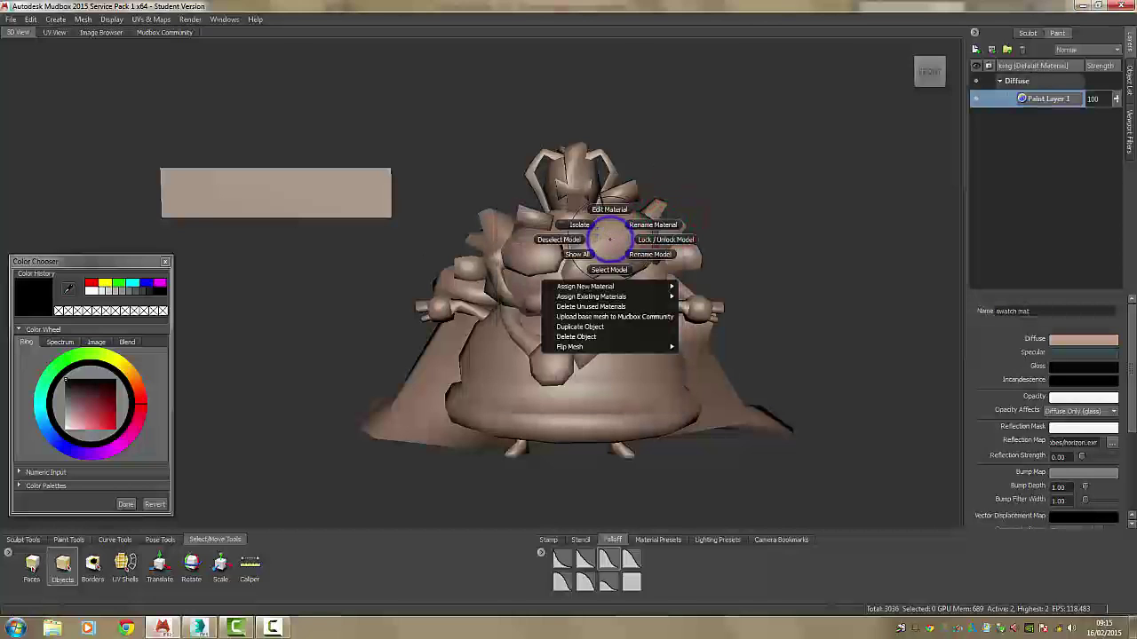
pyautogui.click(706, 284)
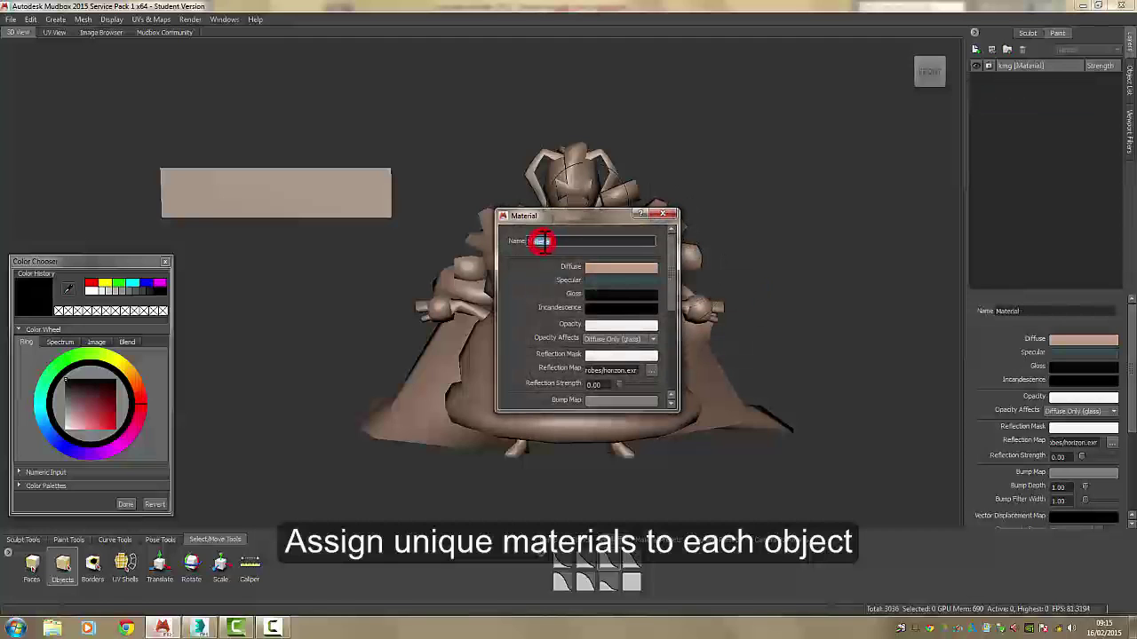
pyautogui.write('s')
pyautogui.write('ing mat')
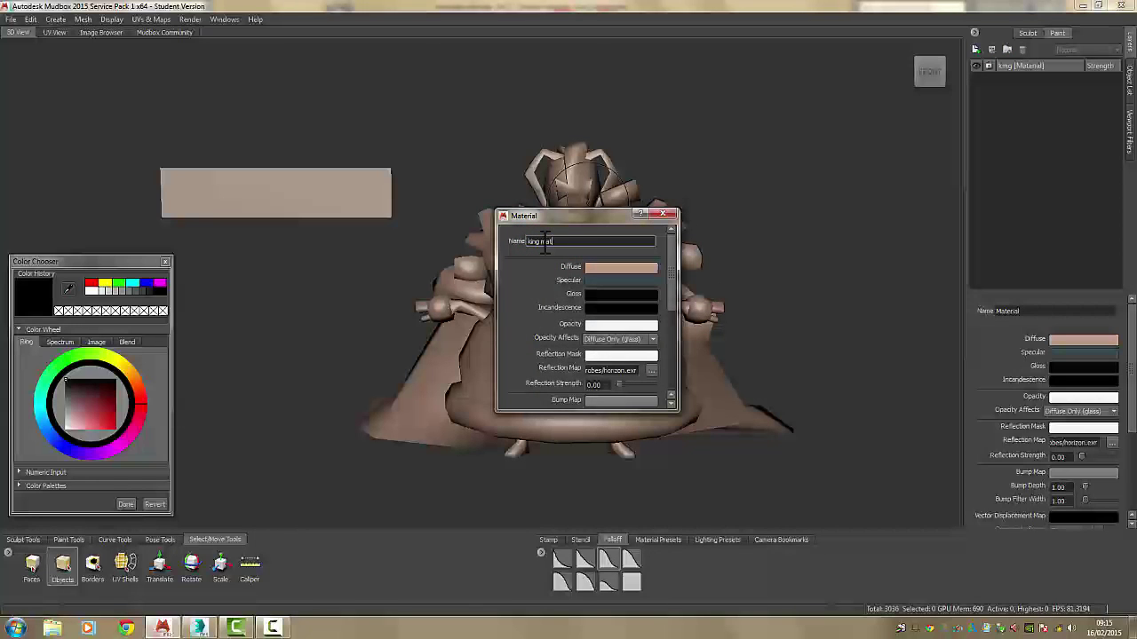
pyautogui.click(664, 215)
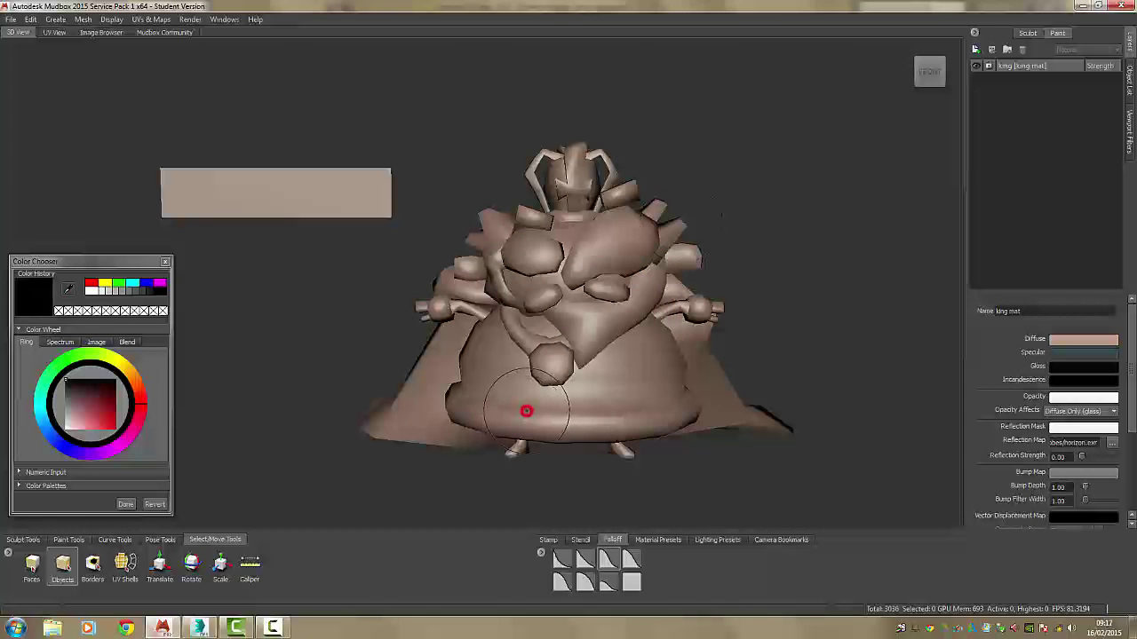
# Add a 2048 diffuse paint layer saved as 8-bit Targa to the king and rename it "king base".
pyautogui.click(525, 411)
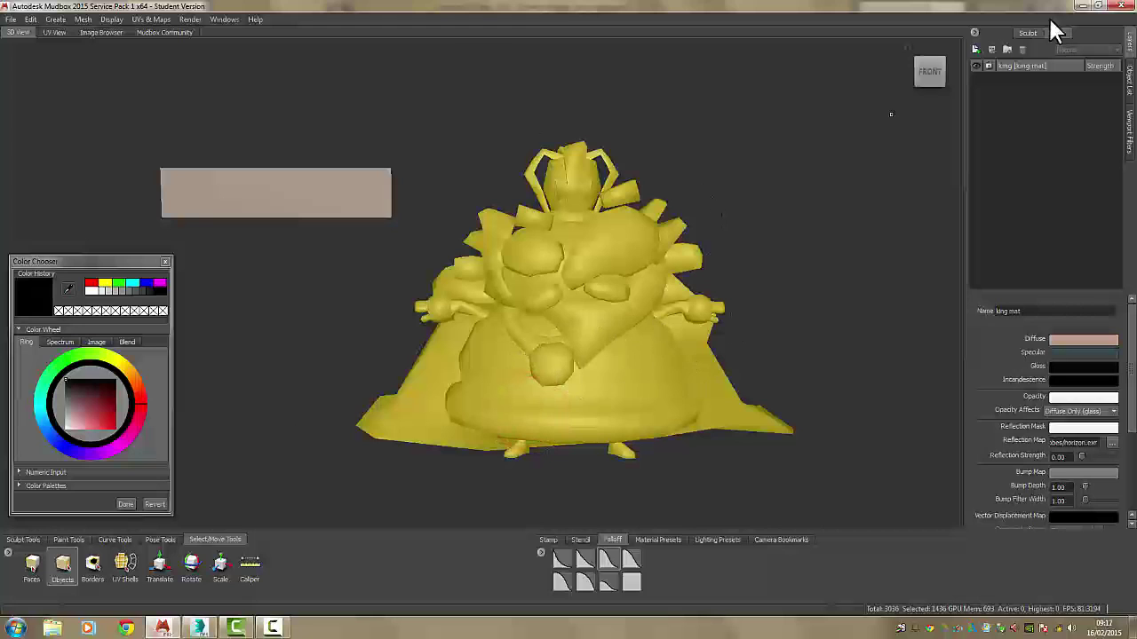
pyautogui.click(976, 49)
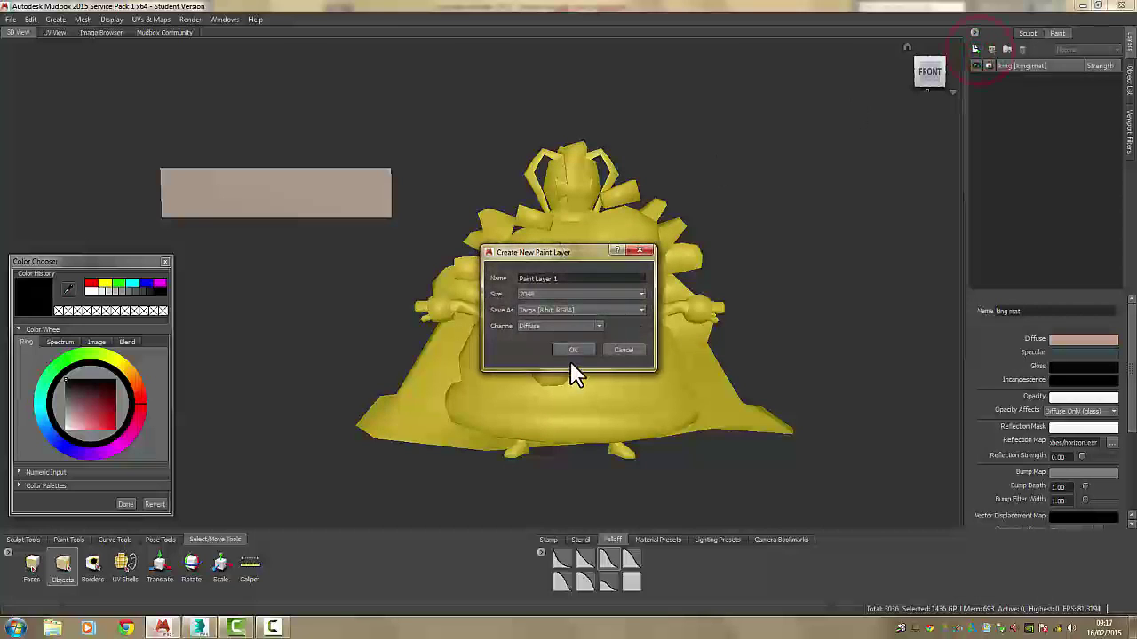
pyautogui.click(572, 350)
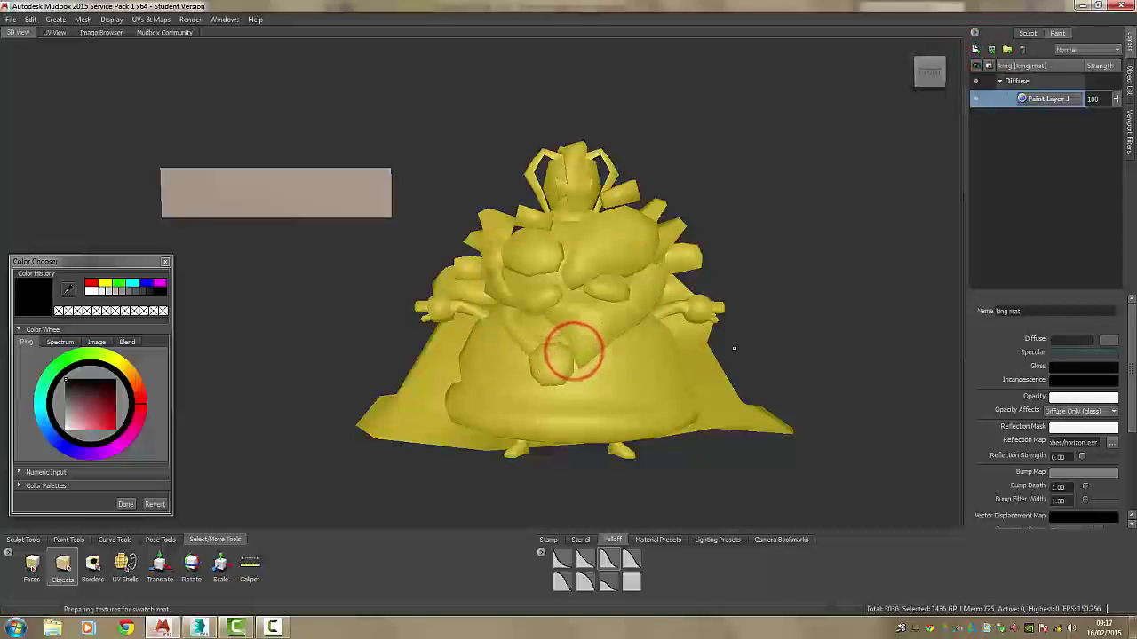
pyautogui.doubleClick(1056, 94)
pyautogui.write('ki')
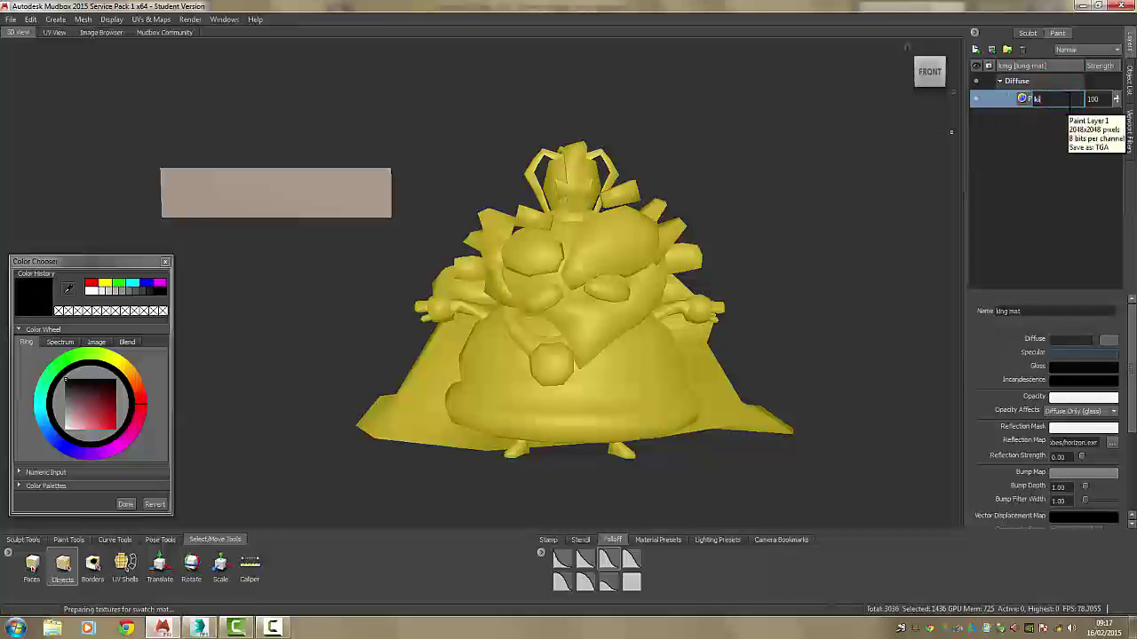
pyautogui.write('ng base')
pyautogui.press('Return')
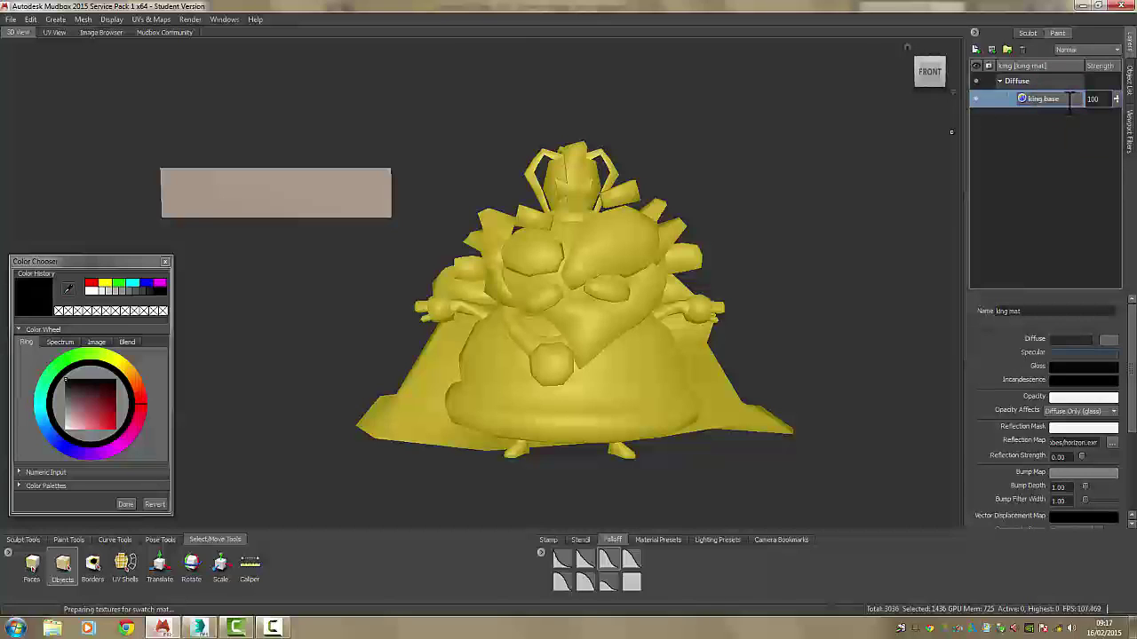
# Import swatch3.jpg as a diffuse paint layer on the plane beside the king.
pyautogui.keyDown('shift'); pyautogui.click(371, 182); pyautogui.keyUp('shift')
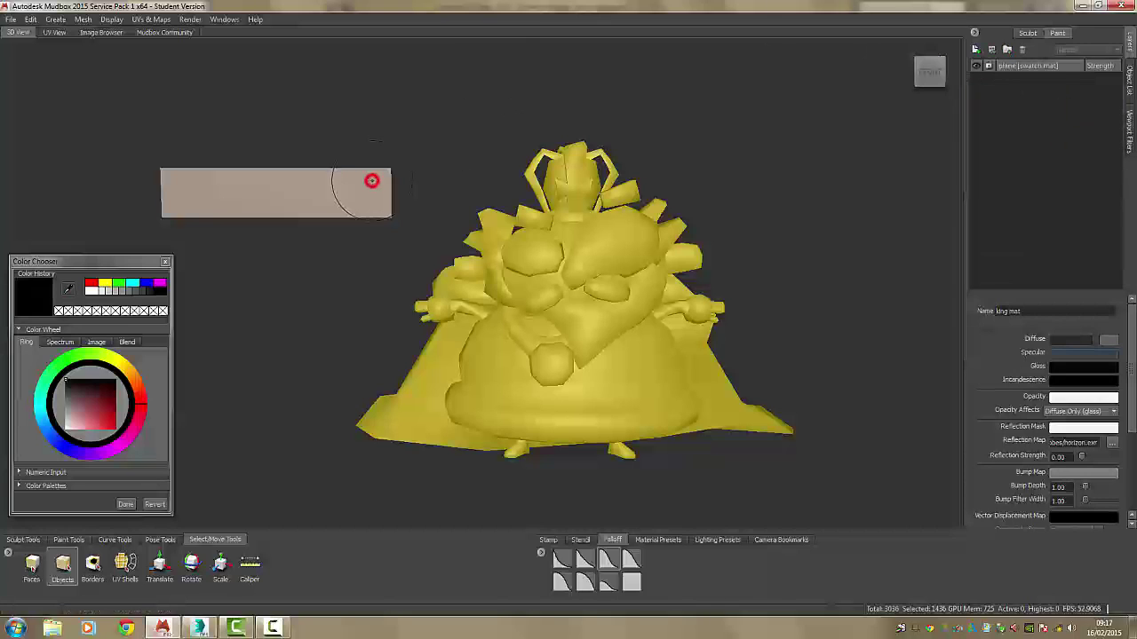
pyautogui.click(850, 147)
pyautogui.click(332, 183)
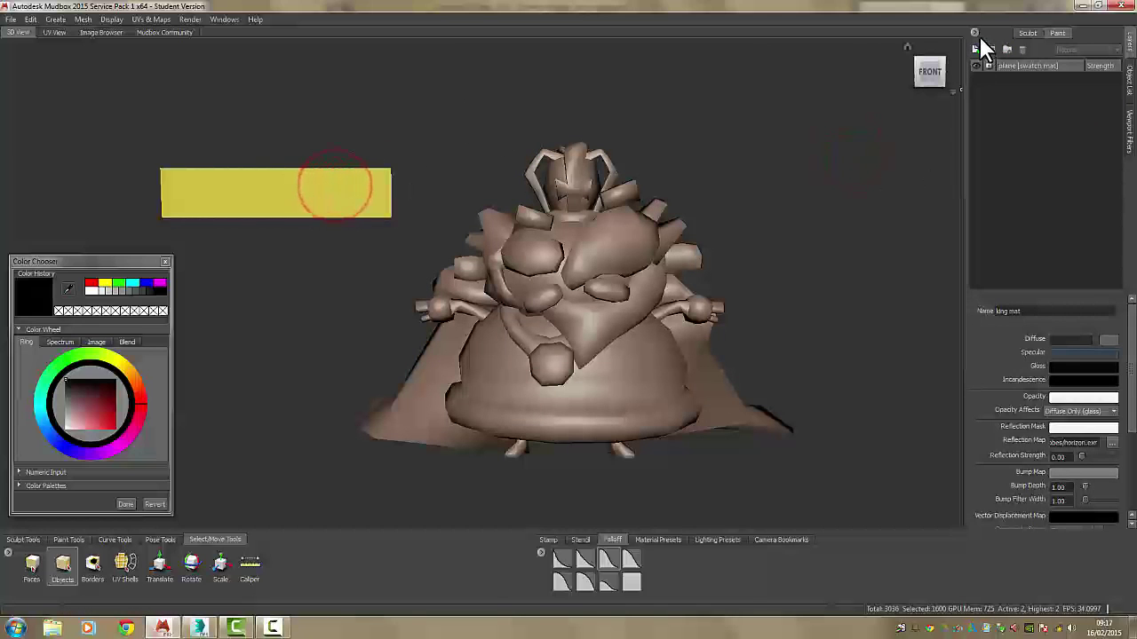
pyautogui.click(975, 34)
pyautogui.click(1004, 263)
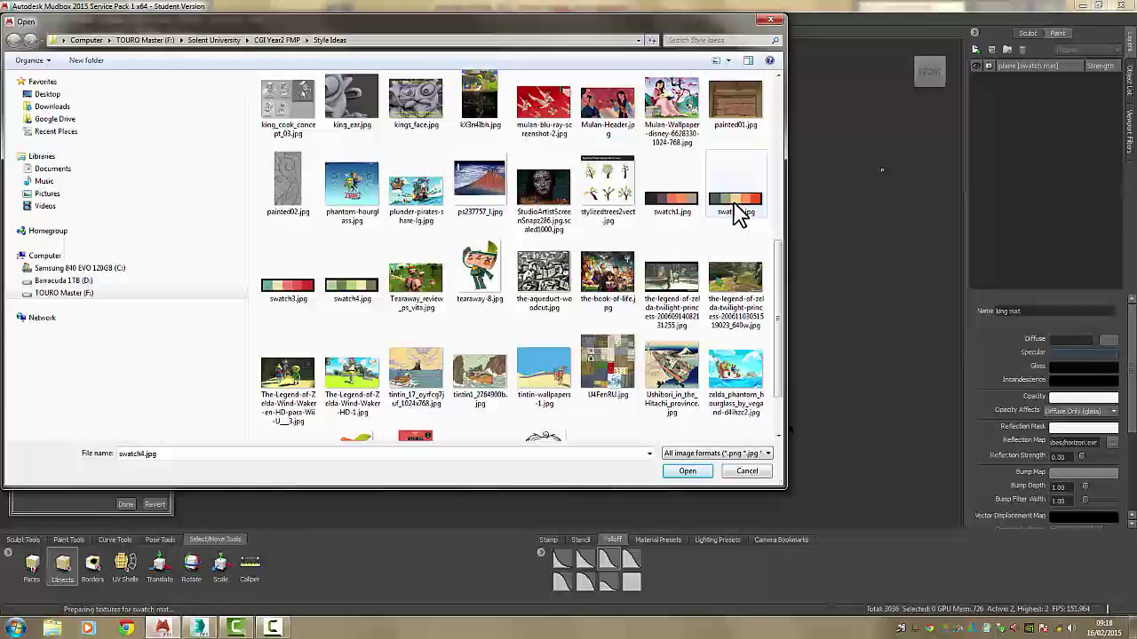
pyautogui.click(288, 282)
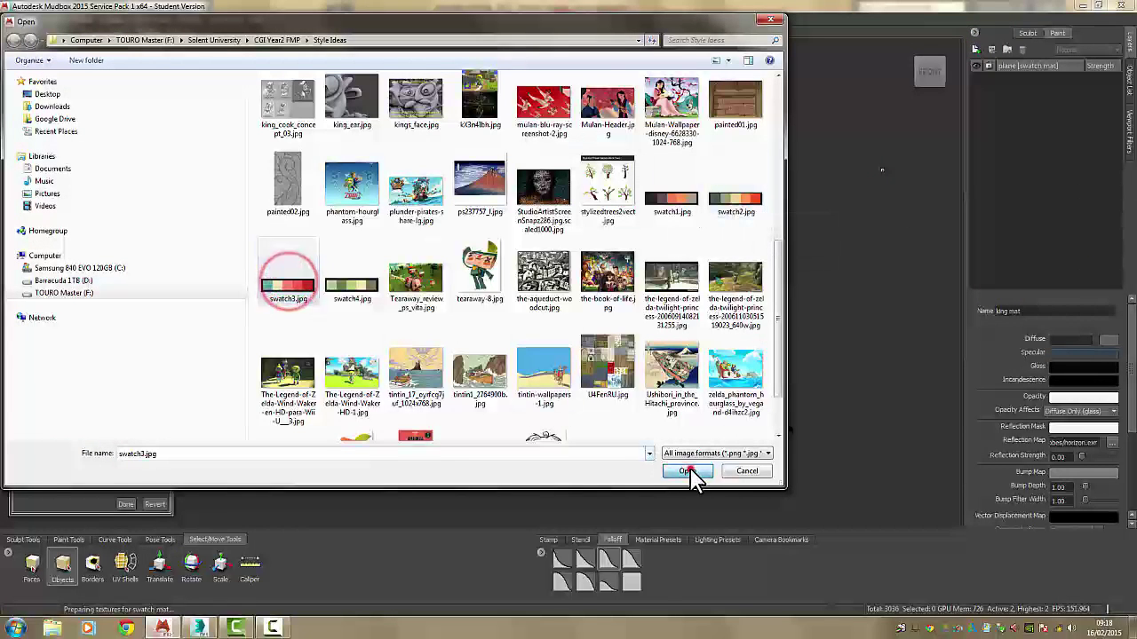
pyautogui.click(689, 471)
pyautogui.click(551, 332)
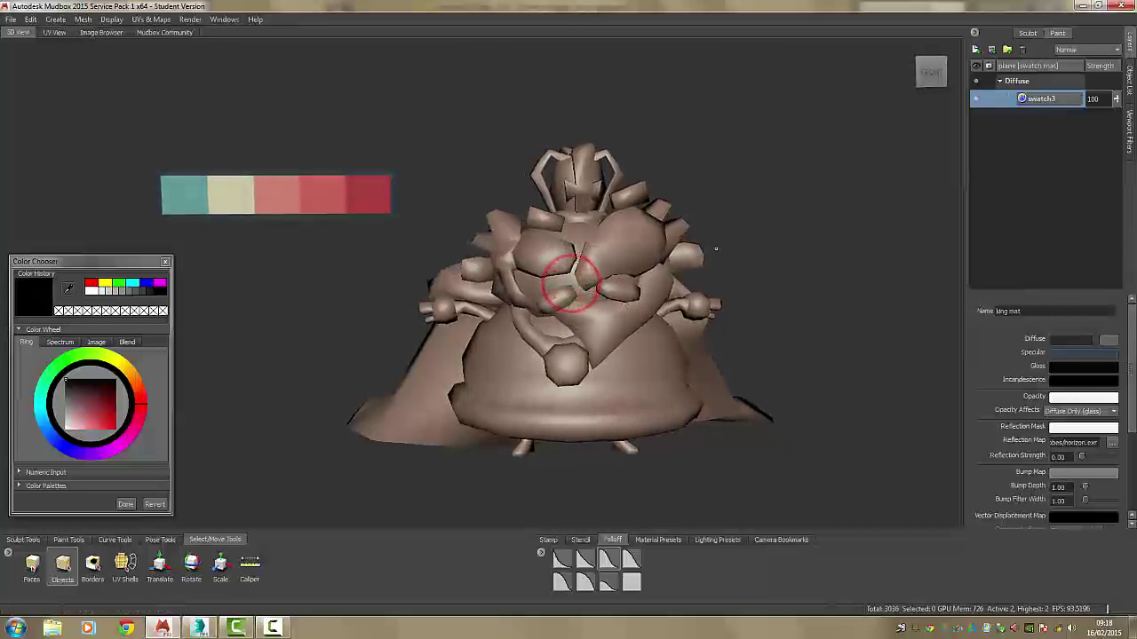
# Flood the king's "king base" layer with the cream colour sampled from the swatch plane, using the Paint Brush tool.
pyautogui.click(580, 306)
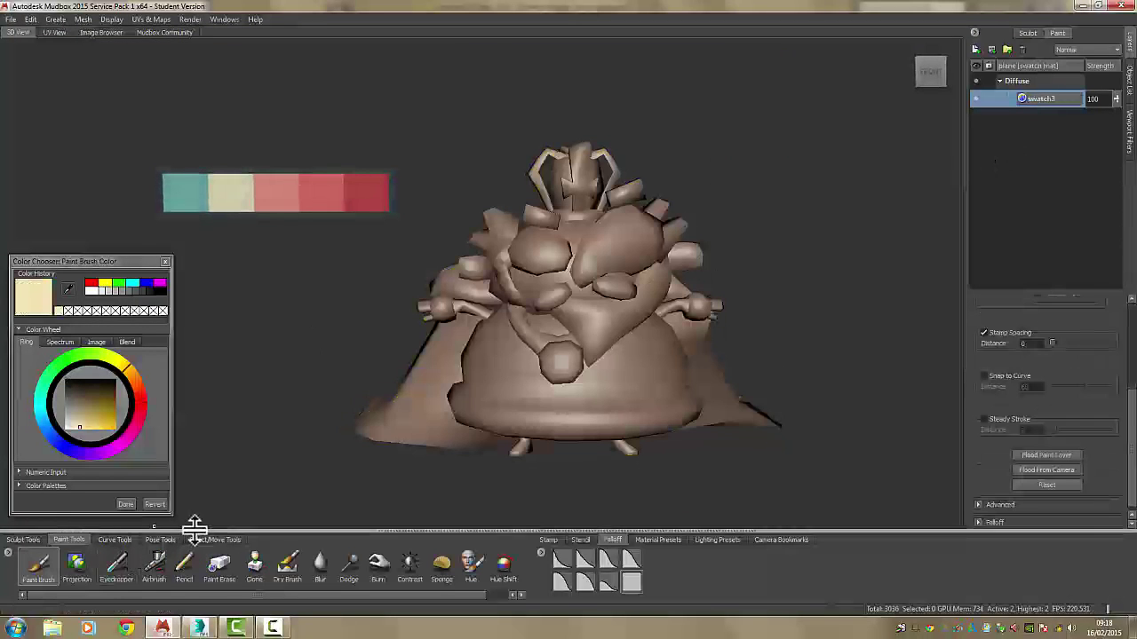
pyautogui.click(202, 539)
pyautogui.click(62, 572)
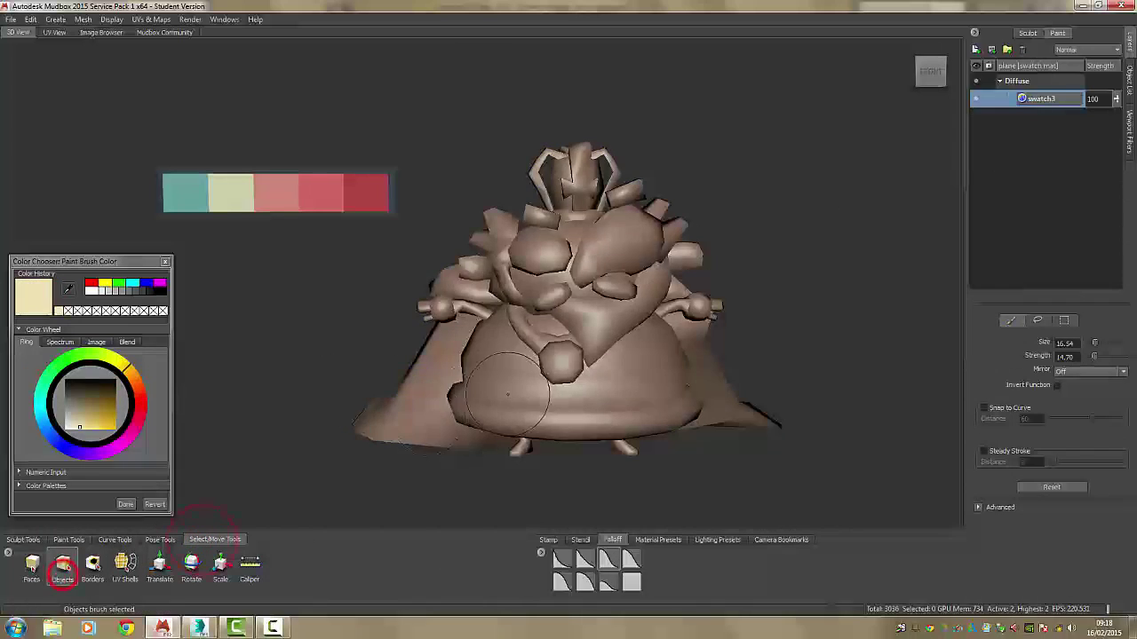
pyautogui.click(513, 394)
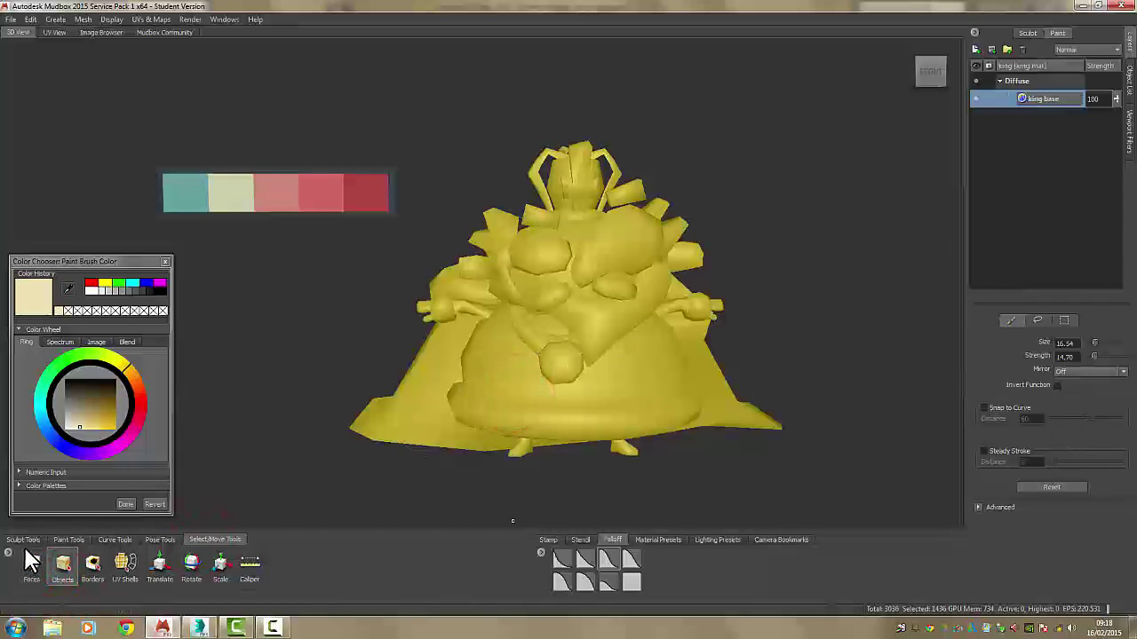
pyautogui.click(69, 540)
pyautogui.click(39, 565)
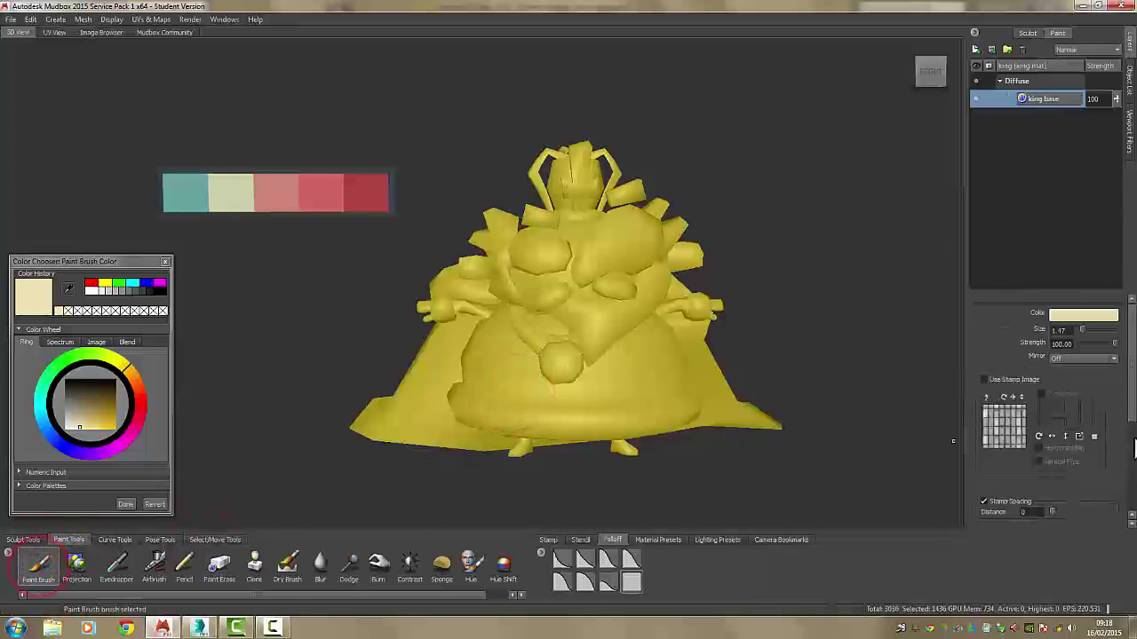
pyautogui.click(1128, 413)
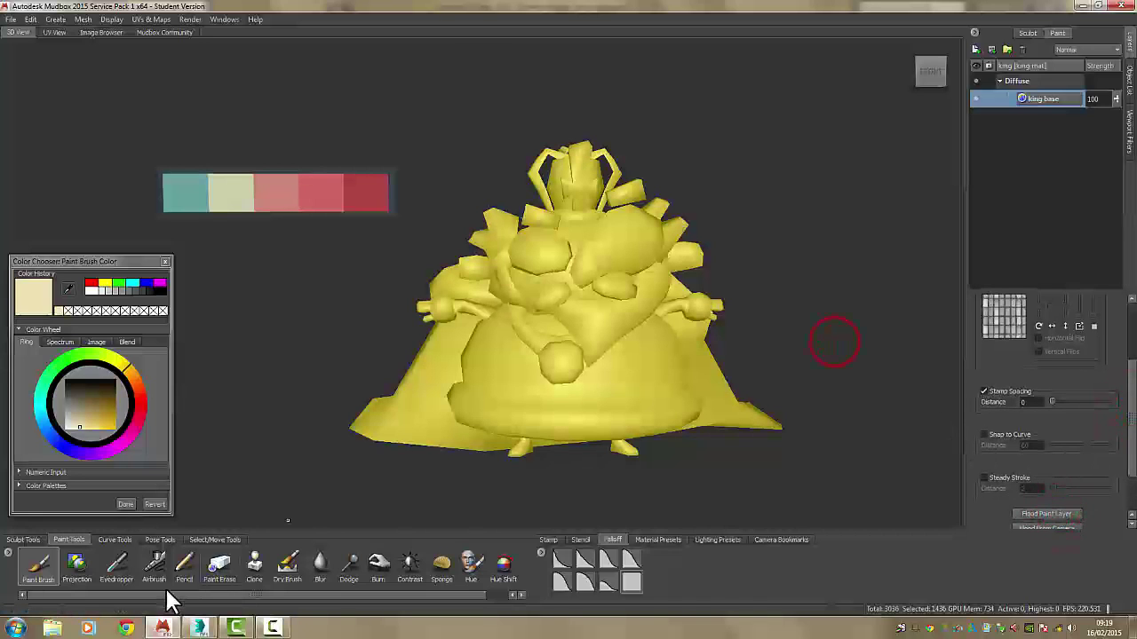
pyautogui.click(1128, 81)
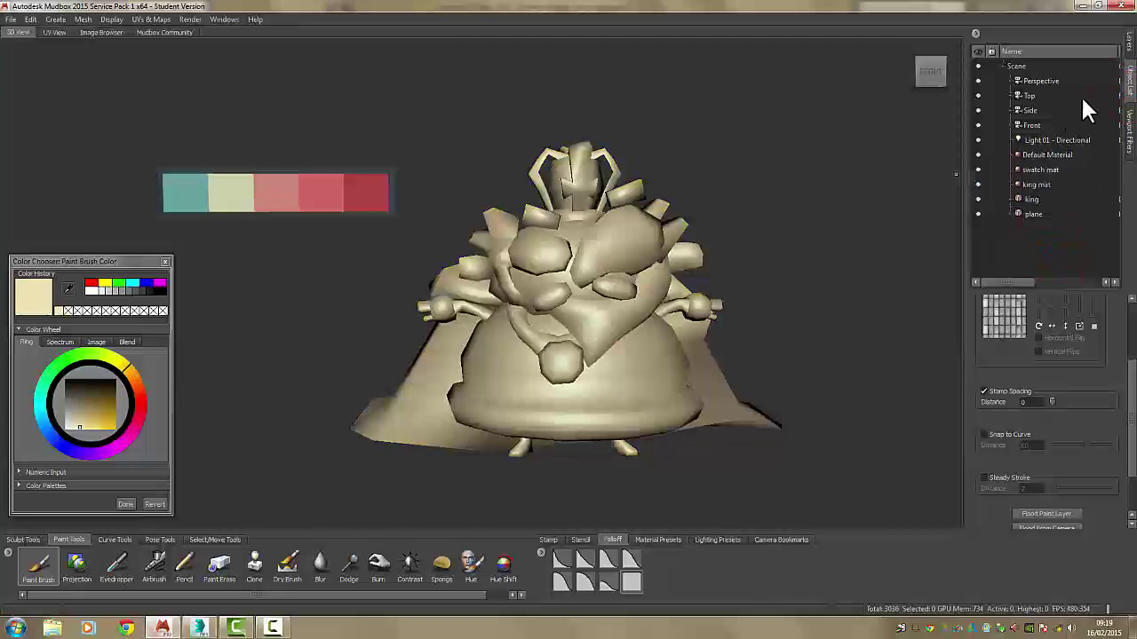
pyautogui.click(1129, 49)
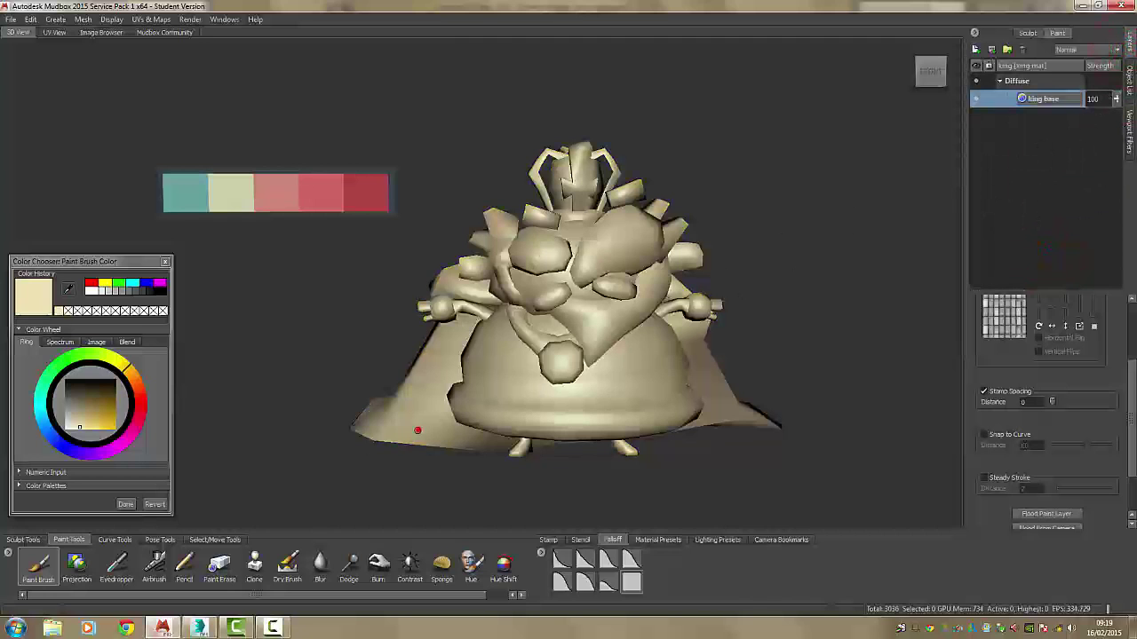
# Paint the front of the king's bell-shaped body with the teal sampled from the swatch plane, using a brush size of 6.81.
pyautogui.keyDown('alt'); pyautogui.moveTo(418, 431); pyautogui.dragTo(413, 426); pyautogui.keyUp('alt')
pyautogui.keyDown('alt'); pyautogui.moveTo(624, 360); pyautogui.dragTo(586, 337, button='middle'); pyautogui.keyUp('alt')
pyautogui.keyDown('alt'); pyautogui.moveTo(621, 357); pyautogui.dragTo(637, 341, button='right'); pyautogui.keyUp('alt')
pyautogui.keyDown('alt'); pyautogui.moveTo(620, 311); pyautogui.dragTo(631, 320); pyautogui.keyUp('alt')
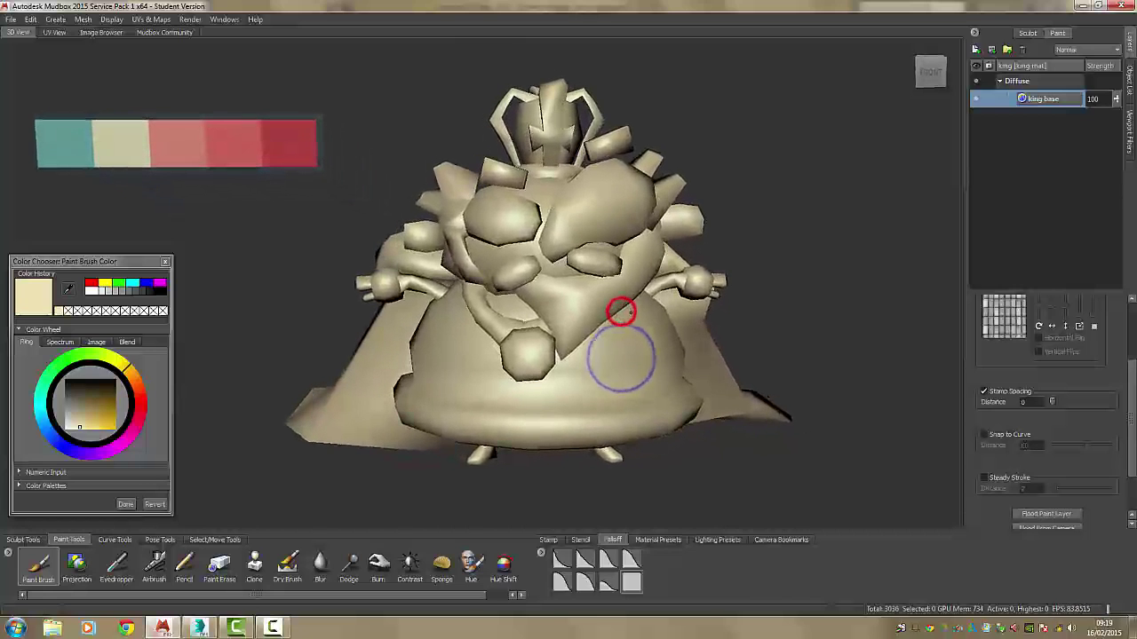
pyautogui.click(44, 165)
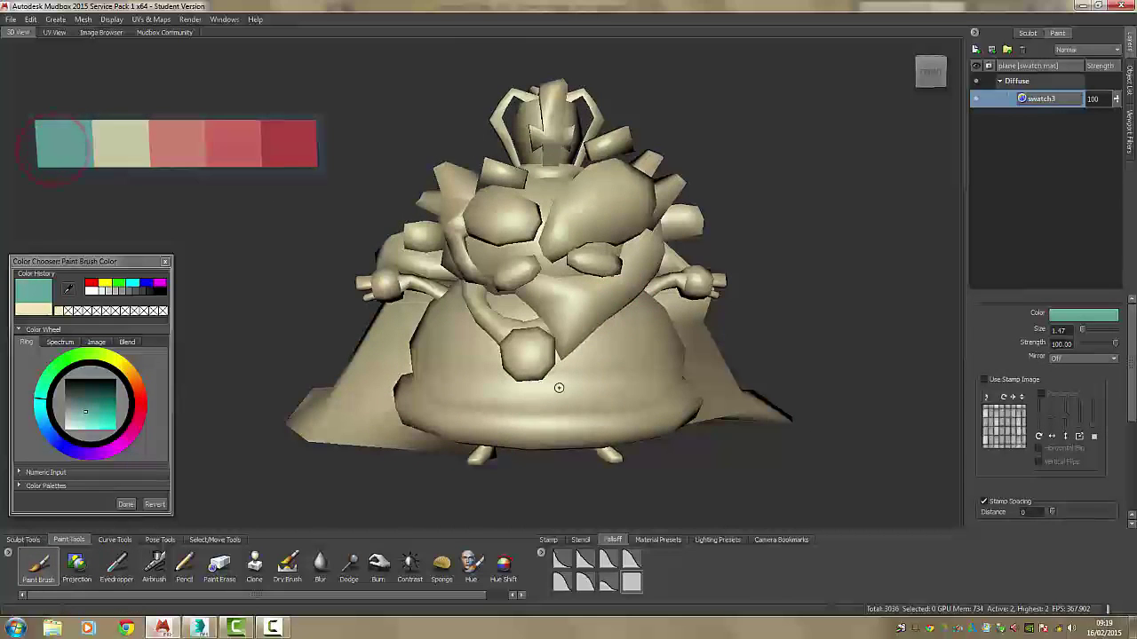
pyautogui.moveTo(625, 369); pyautogui.dragTo(603, 388)
pyautogui.press('b')
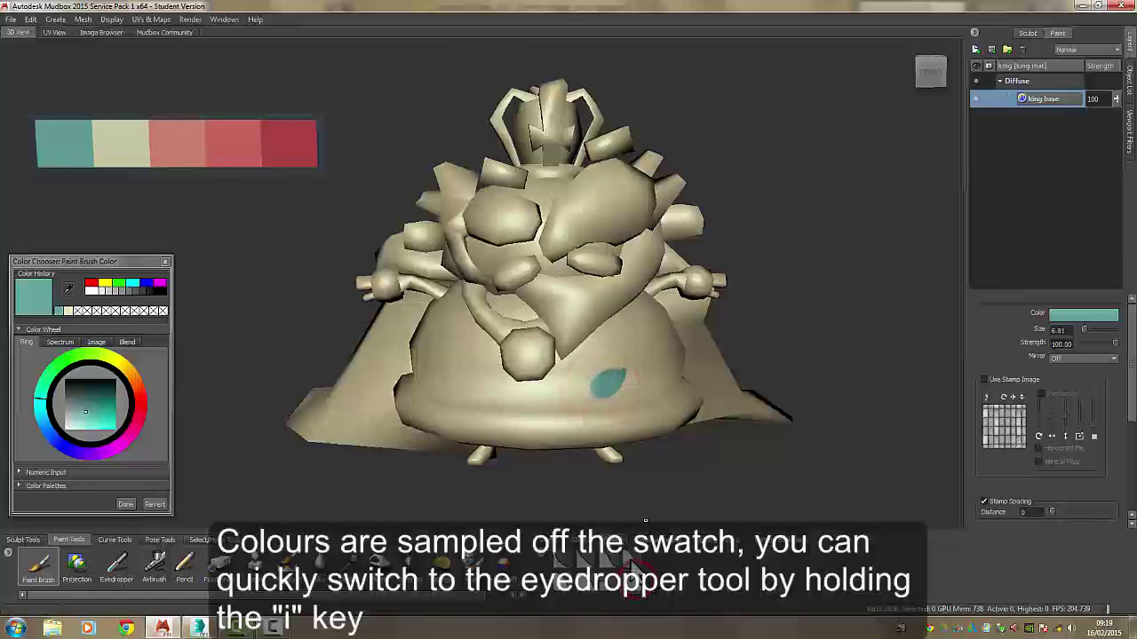
pyautogui.moveTo(609, 364)
pyautogui.mouseDown()
pyautogui.moveTo(595, 373)
pyautogui.moveTo(613, 413)
pyautogui.moveTo(597, 401)
pyautogui.moveTo(601, 358)
pyautogui.moveTo(622, 433)
pyautogui.moveTo(457, 428)
pyautogui.moveTo(410, 378)
pyautogui.moveTo(477, 370)
pyautogui.moveTo(450, 326)
pyautogui.mouseUp()
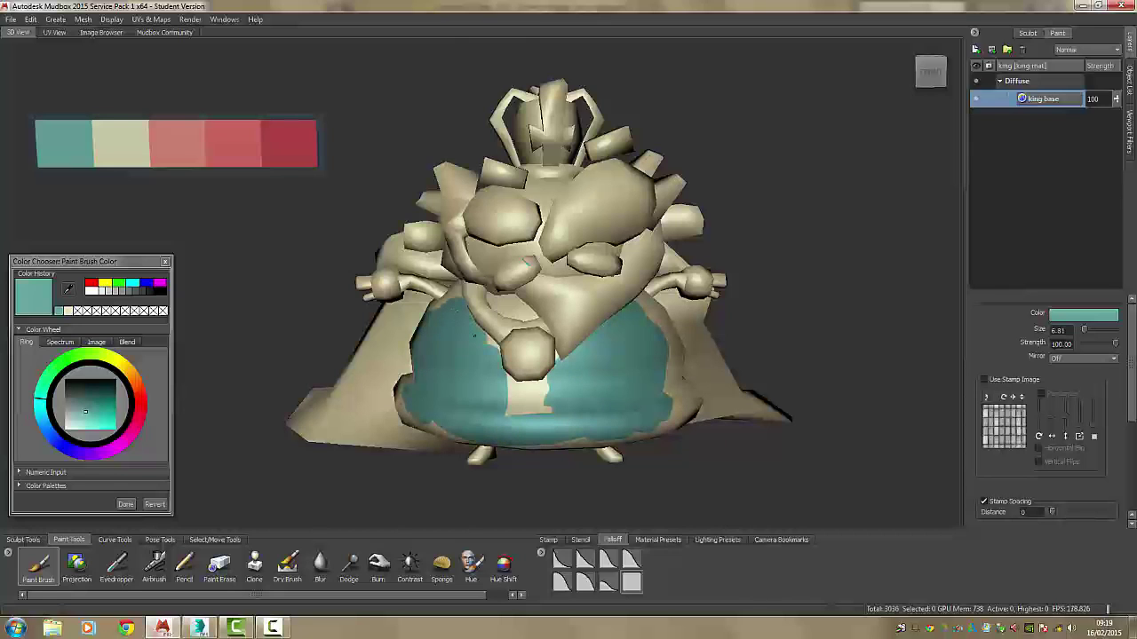
# Try painting the edge of the teal body with X mirroring, undo the stroke and switch mirroring off.
pyautogui.click(1070, 358)
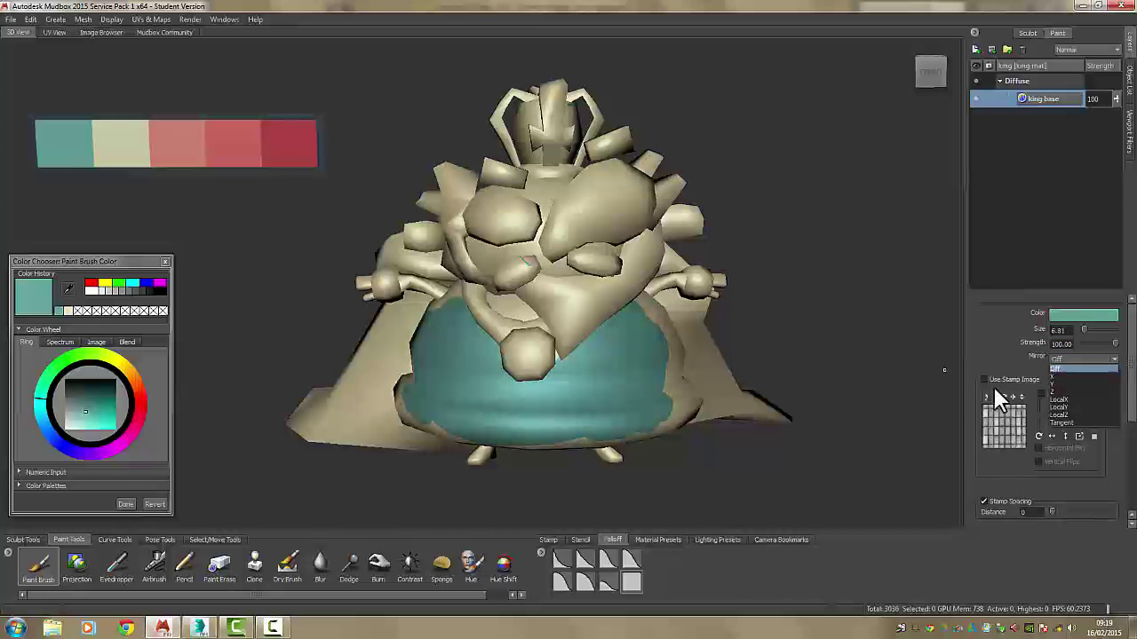
pyautogui.click(1051, 377)
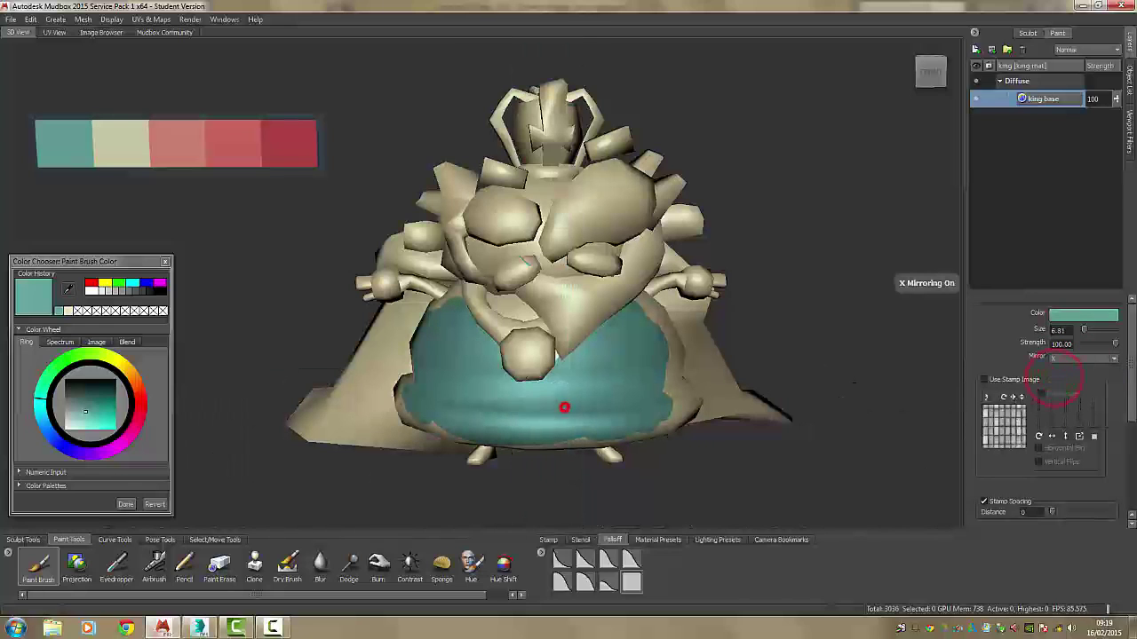
pyautogui.moveTo(662, 361)
pyautogui.mouseDown()
pyautogui.moveTo(650, 313)
pyautogui.moveTo(671, 382)
pyautogui.mouseUp()
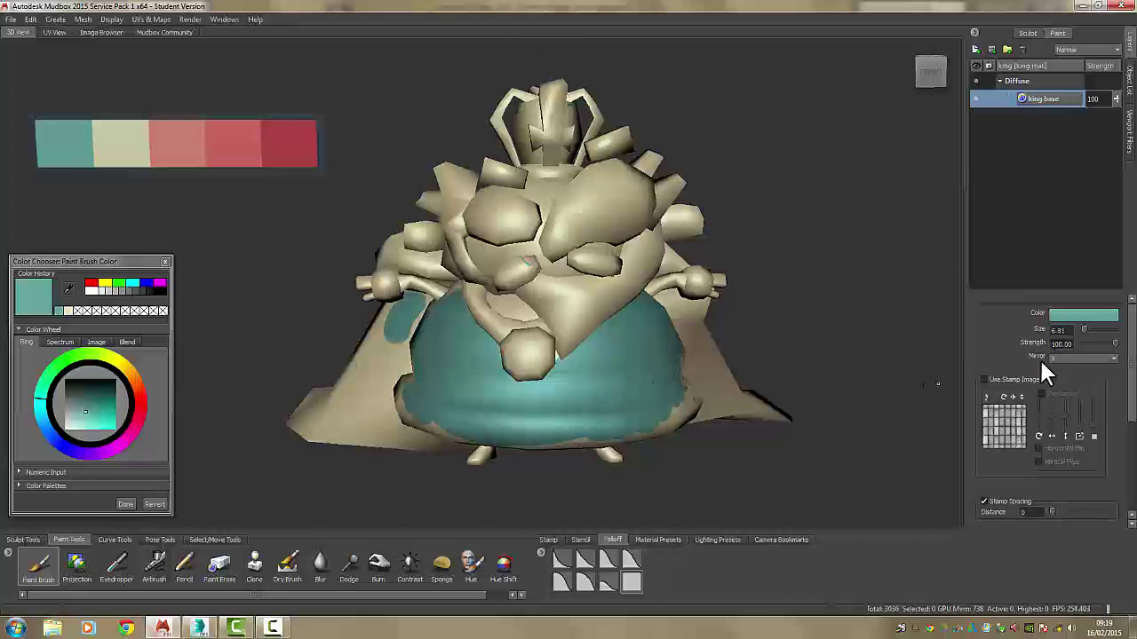
pyautogui.click(1083, 358)
pyautogui.click(1064, 368)
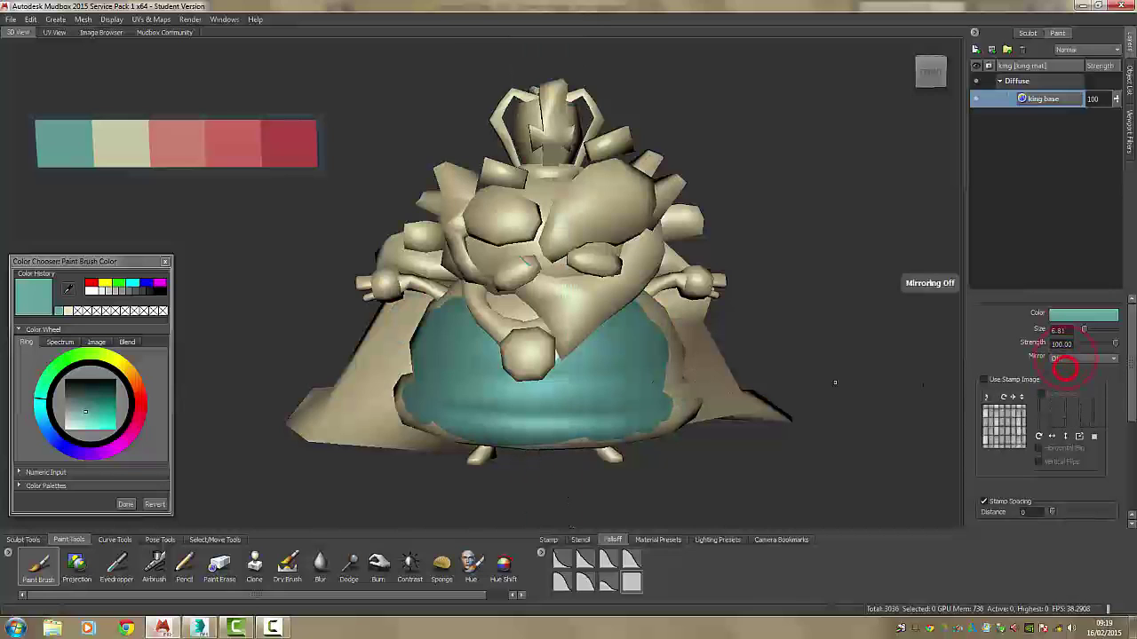
# Paint the body and its lower rim teal on the king's right-hand side.
pyautogui.keyDown('alt'); pyautogui.moveTo(501, 401); pyautogui.dragTo(589, 375); pyautogui.keyUp('alt')
pyautogui.moveTo(501, 358)
pyautogui.mouseDown()
pyautogui.moveTo(506, 330)
pyautogui.moveTo(533, 332)
pyautogui.moveTo(506, 348)
pyautogui.moveTo(504, 302)
pyautogui.mouseUp()
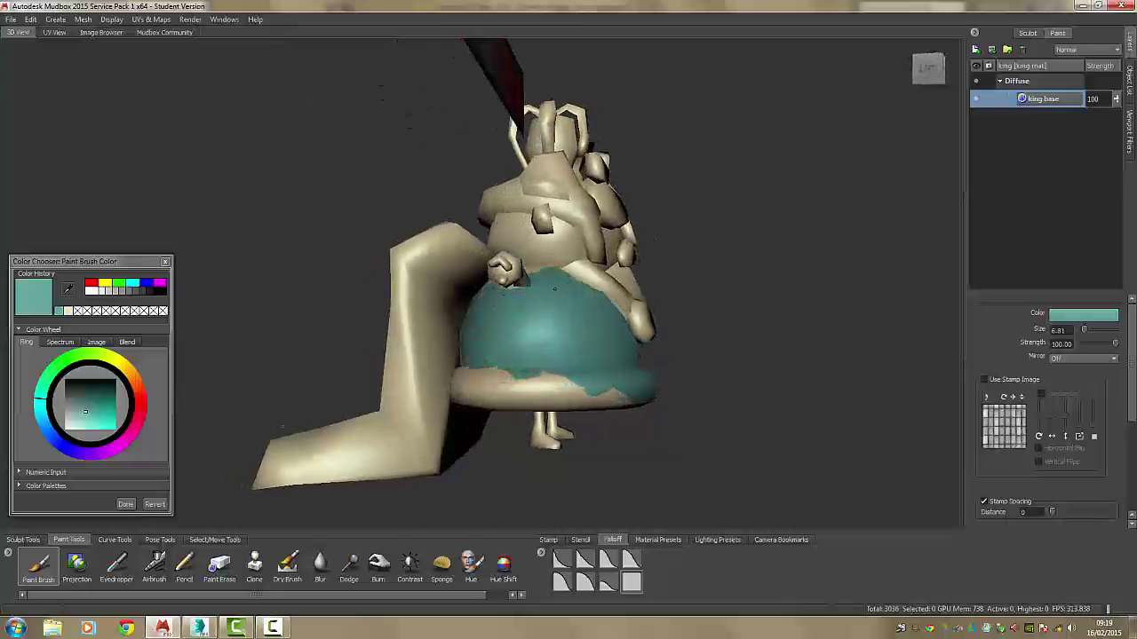
pyautogui.moveTo(492, 385); pyautogui.dragTo(494, 388)
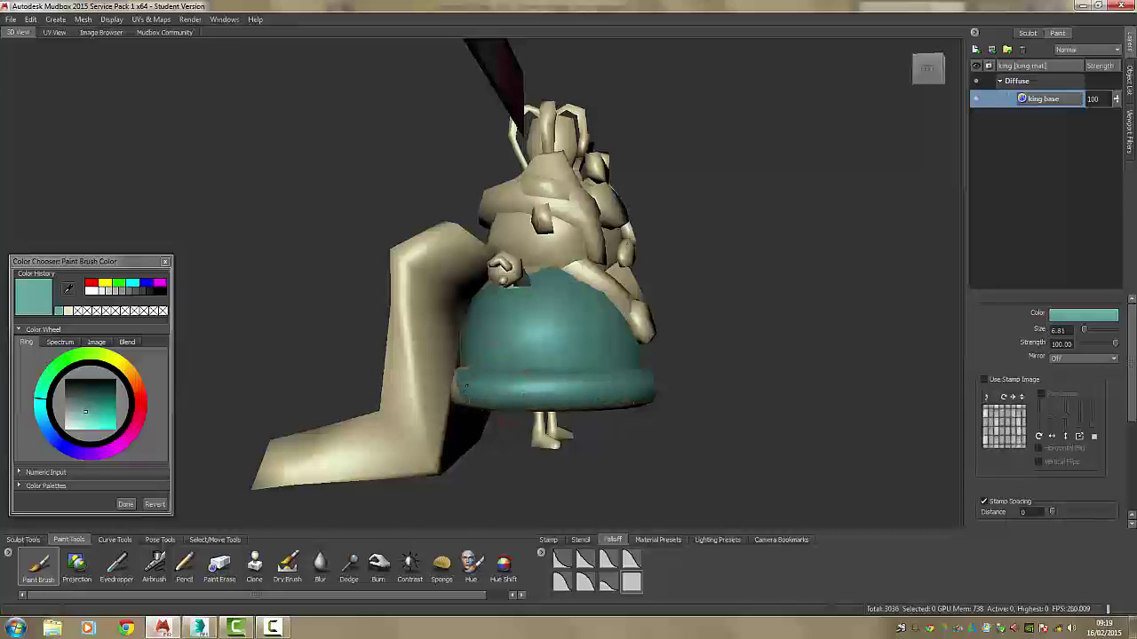
# Cover the remaining cream areas of the body and rim with teal on the king's left-hand side.
pyautogui.moveTo(686, 381)
pyautogui.keyDown('alt'); pyautogui.mouseDown()
pyautogui.moveTo(657, 397)
pyautogui.moveTo(518, 410)
pyautogui.mouseUp(); pyautogui.keyUp('alt')
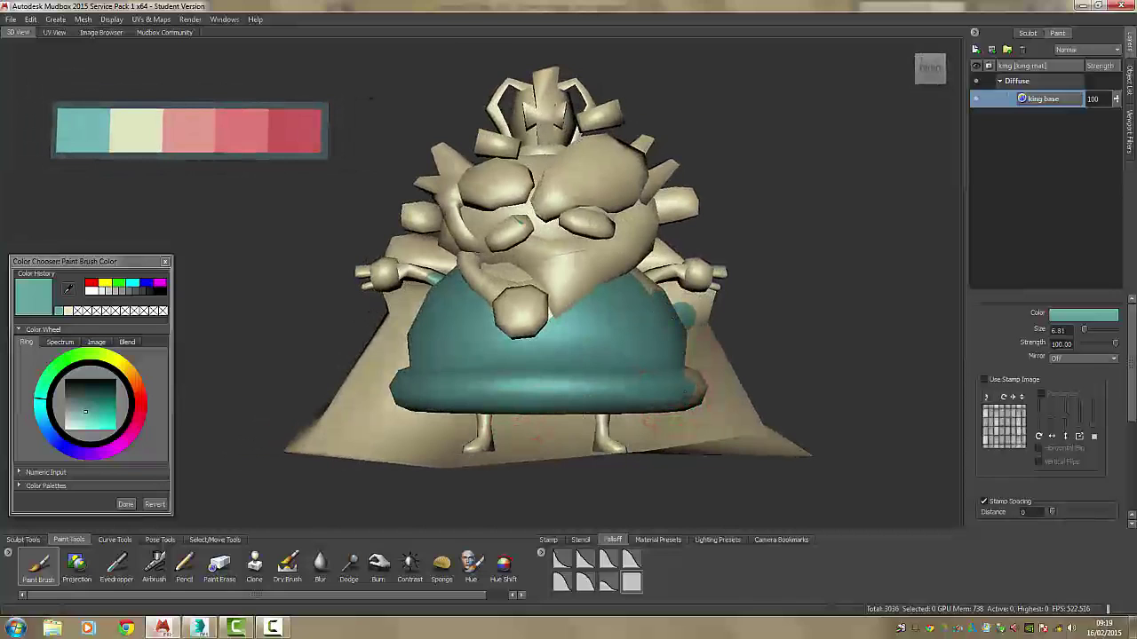
pyautogui.moveTo(638, 277)
pyautogui.keyDown('alt'); pyautogui.mouseDown()
pyautogui.moveTo(640, 264)
pyautogui.moveTo(673, 343)
pyautogui.mouseUp(); pyautogui.keyUp('alt')
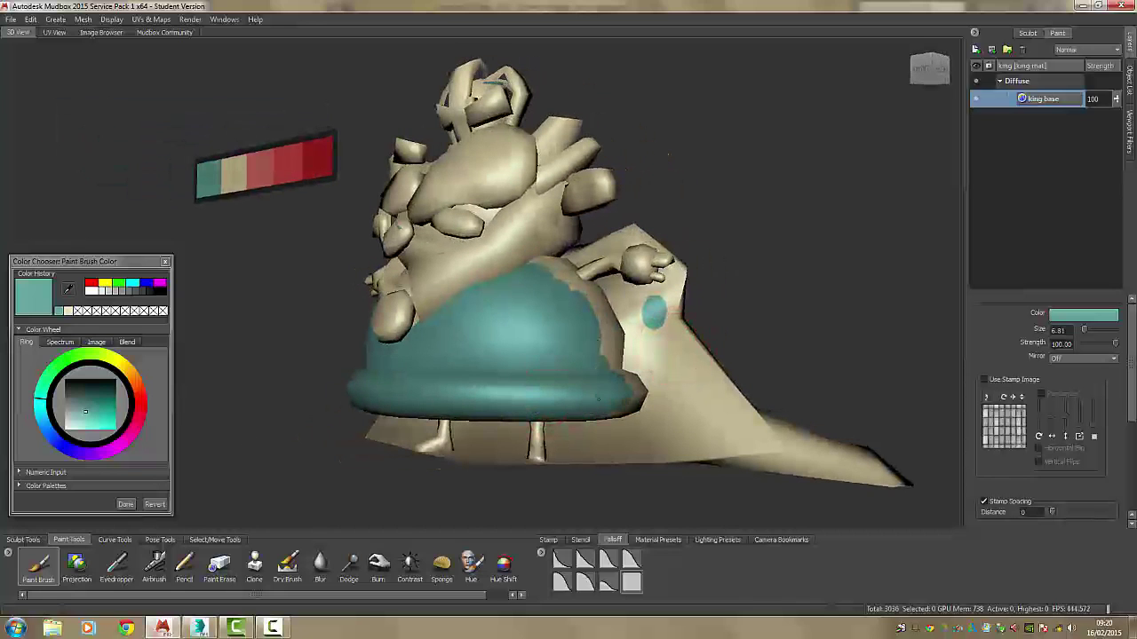
pyautogui.moveTo(552, 277); pyautogui.dragTo(549, 261)
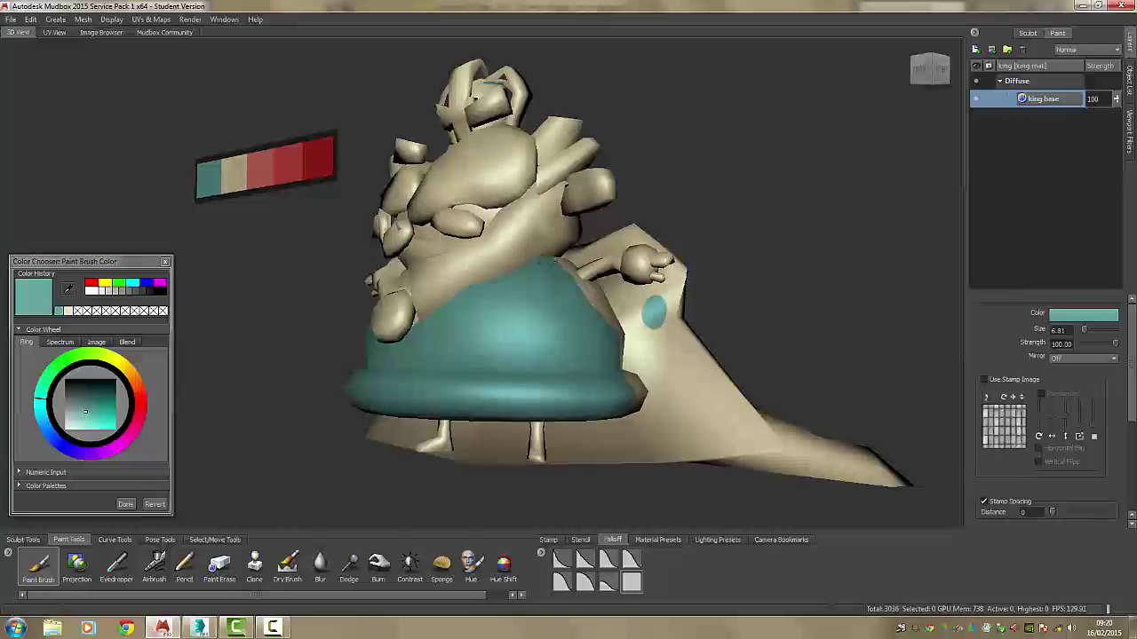
pyautogui.keyDown('alt'); pyautogui.moveTo(592, 393); pyautogui.dragTo(659, 344); pyautogui.keyUp('alt')
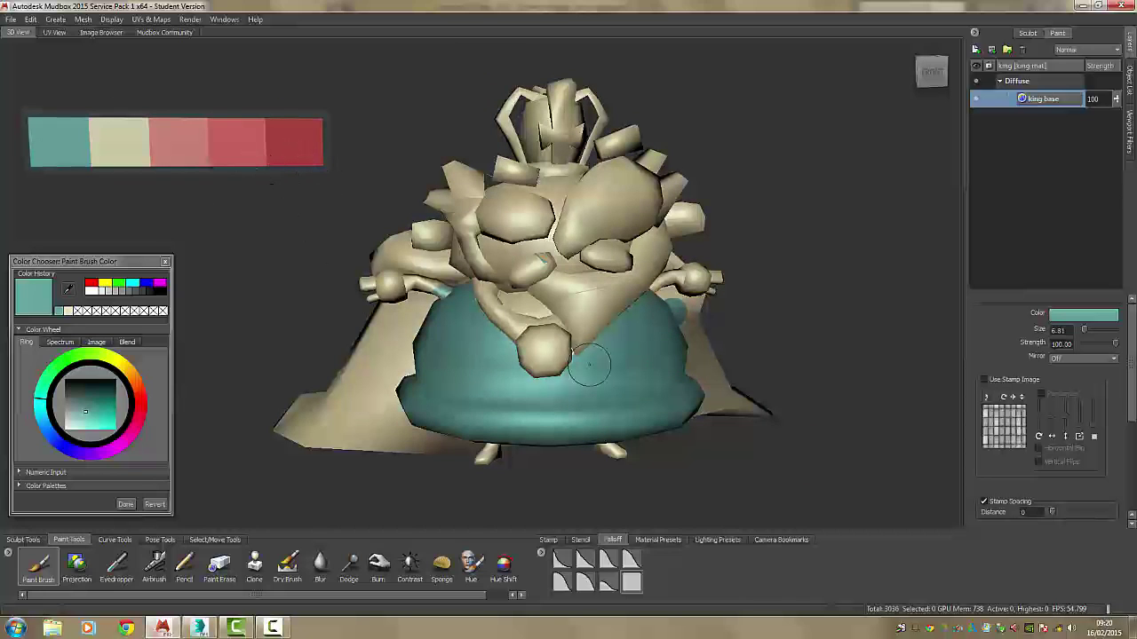
# Paint the round cuffs at both hands and the inside of the crown with the darkest red from the swatch plane.
pyautogui.moveTo(632, 371)
pyautogui.keyDown('alt'); pyautogui.mouseDown()
pyautogui.moveTo(591, 353)
pyautogui.moveTo(591, 340)
pyautogui.mouseUp(); pyautogui.keyUp('alt')
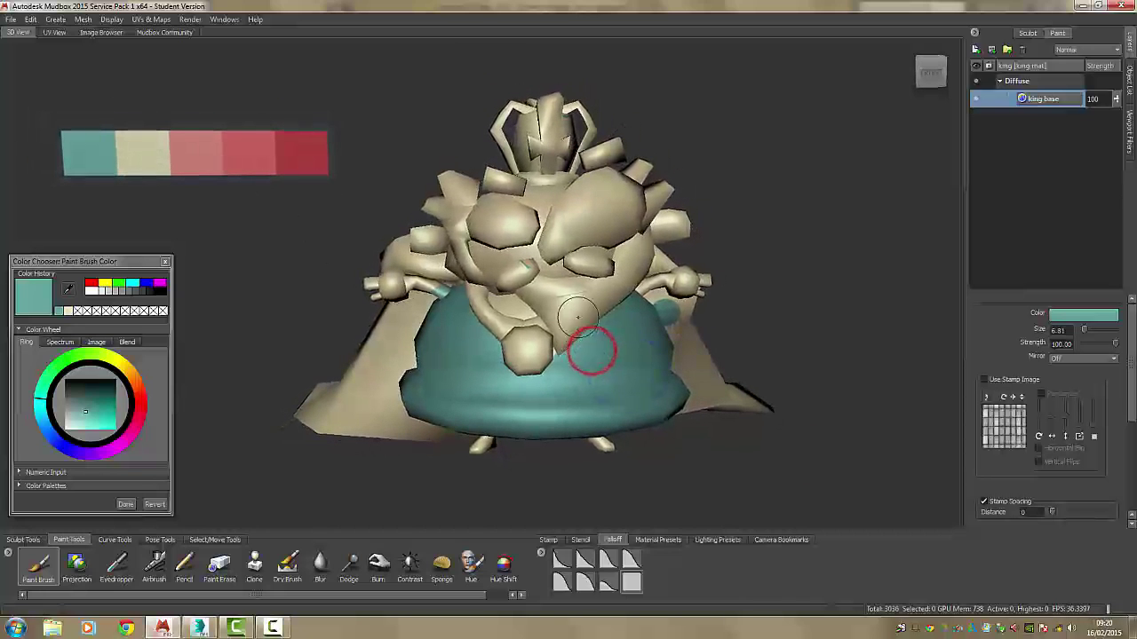
pyautogui.click(299, 160)
pyautogui.keyDown('alt'); pyautogui.moveTo(533, 152); pyautogui.dragTo(535, 153); pyautogui.keyUp('alt')
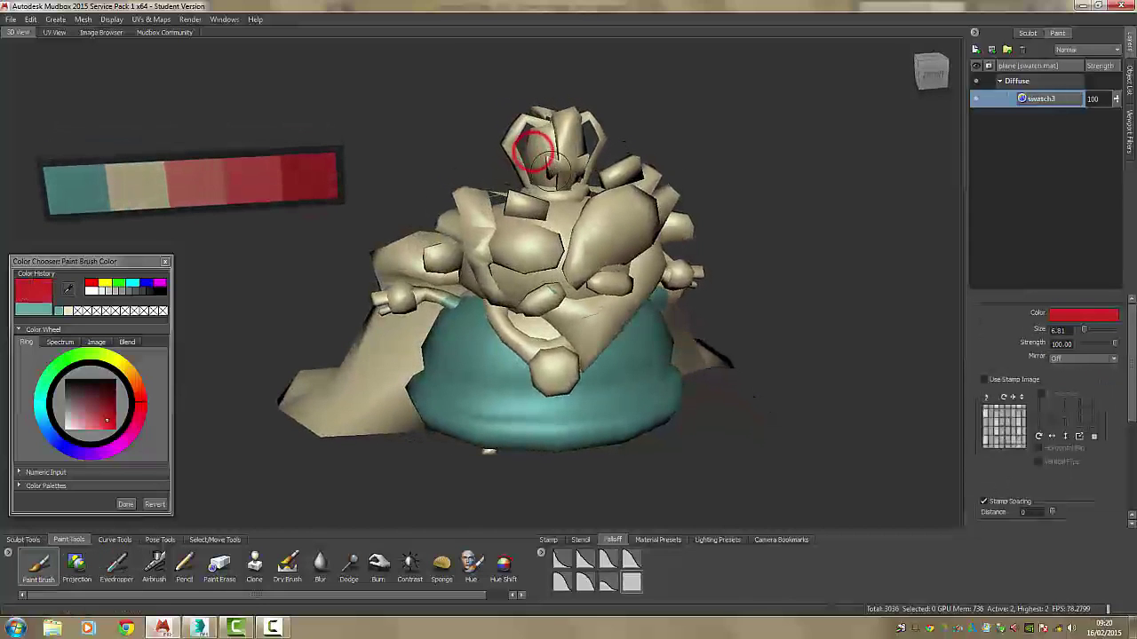
pyautogui.keyDown('alt'); pyautogui.moveTo(695, 344); pyautogui.dragTo(675, 336); pyautogui.keyUp('alt')
pyautogui.moveTo(684, 279); pyautogui.dragTo(687, 289)
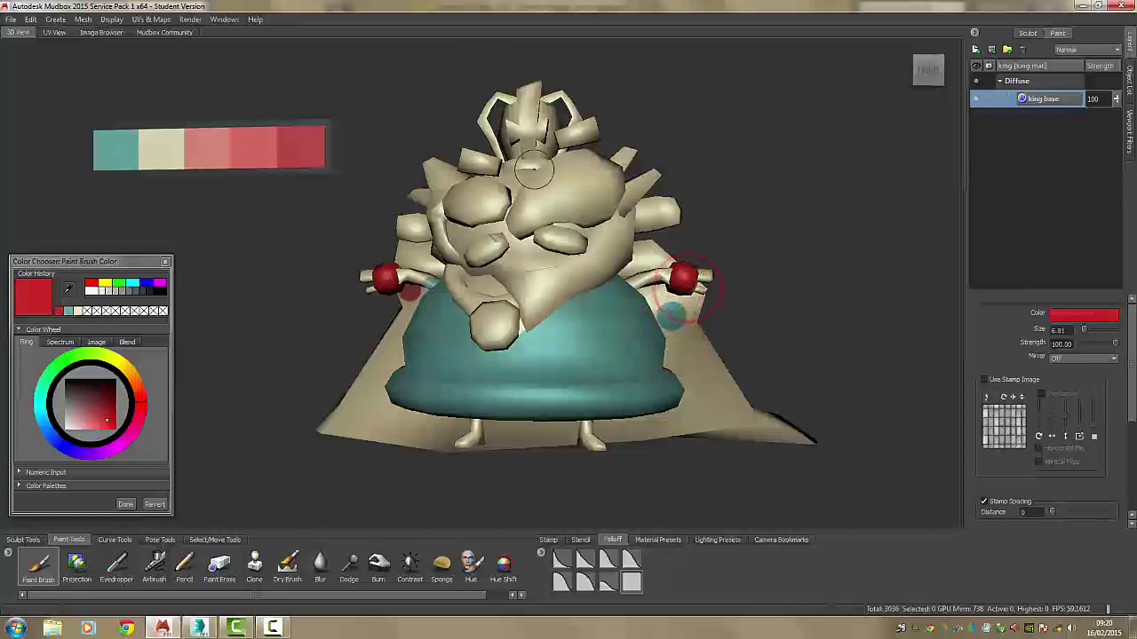
pyautogui.moveTo(533, 168)
pyautogui.keyDown('alt'); pyautogui.mouseDown()
pyautogui.moveTo(500, 140)
pyautogui.moveTo(571, 142)
pyautogui.moveTo(628, 183)
pyautogui.mouseUp(); pyautogui.keyUp('alt')
pyautogui.moveTo(530, 150); pyautogui.dragTo(515, 126)
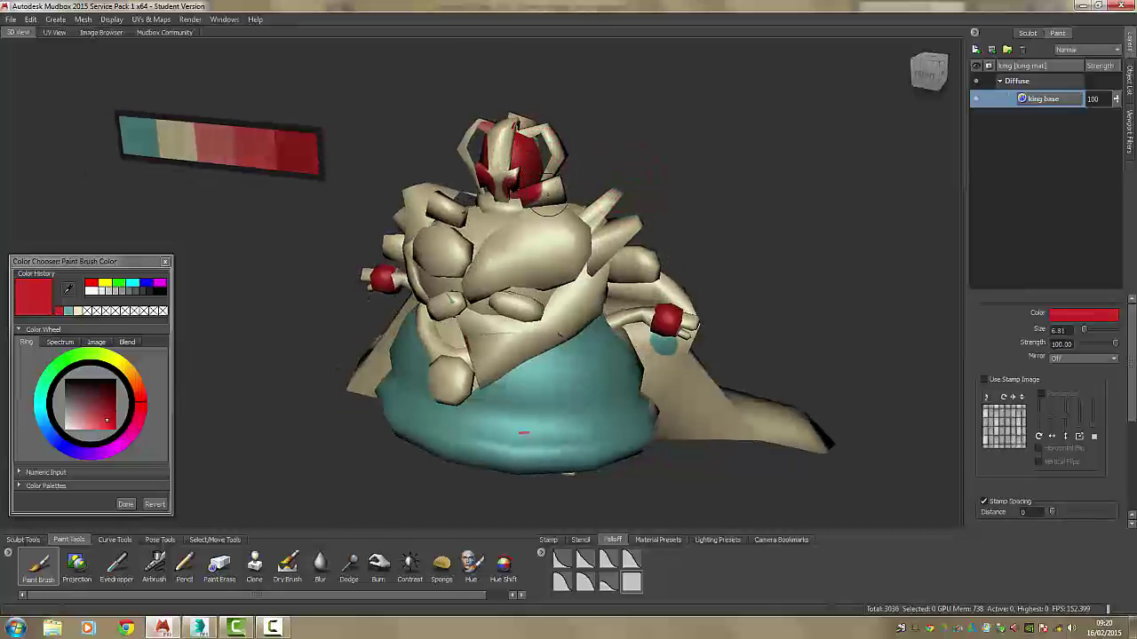
# Resample the teal from the swatch plane and paint over the stray red mark on the lower body.
pyautogui.keyDown('alt'); pyautogui.moveTo(548, 228); pyautogui.dragTo(604, 220); pyautogui.keyUp('alt')
pyautogui.keyDown('alt'); pyautogui.moveTo(670, 314); pyautogui.dragTo(738, 314, button='right'); pyautogui.keyUp('alt')
pyautogui.keyDown('alt'); pyautogui.moveTo(465, 224); pyautogui.dragTo(545, 256); pyautogui.keyUp('alt')
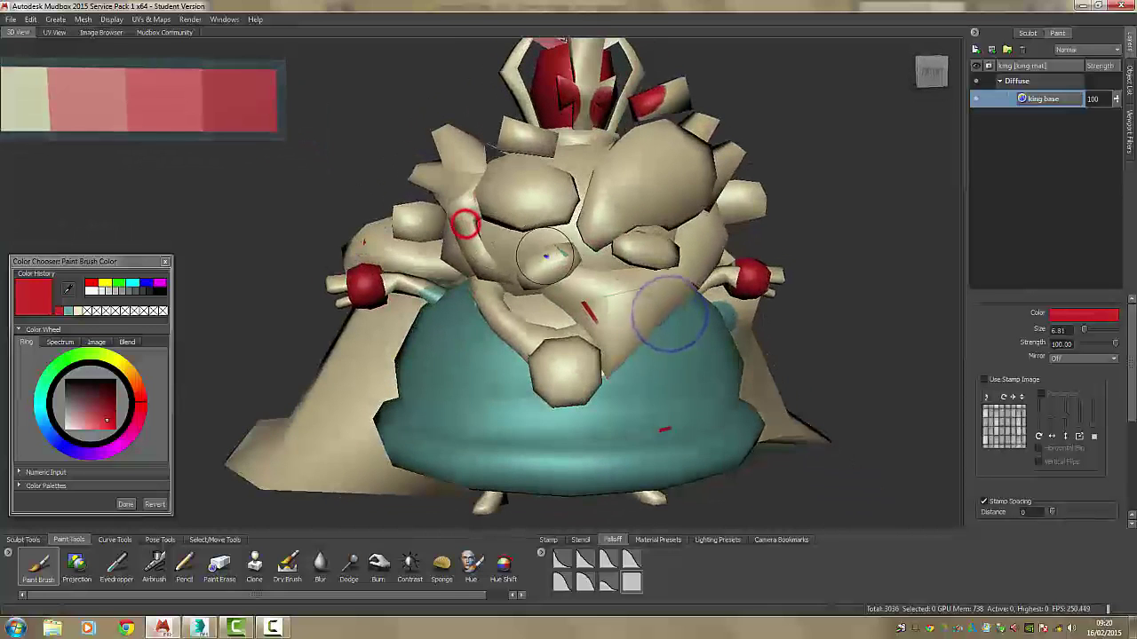
pyautogui.keyDown('alt'); pyautogui.moveTo(546, 256); pyautogui.dragTo(522, 228, button='right'); pyautogui.keyUp('alt')
pyautogui.keyDown('alt'); pyautogui.moveTo(522, 227); pyautogui.dragTo(613, 229, button='middle'); pyautogui.keyUp('alt')
pyautogui.press('i')
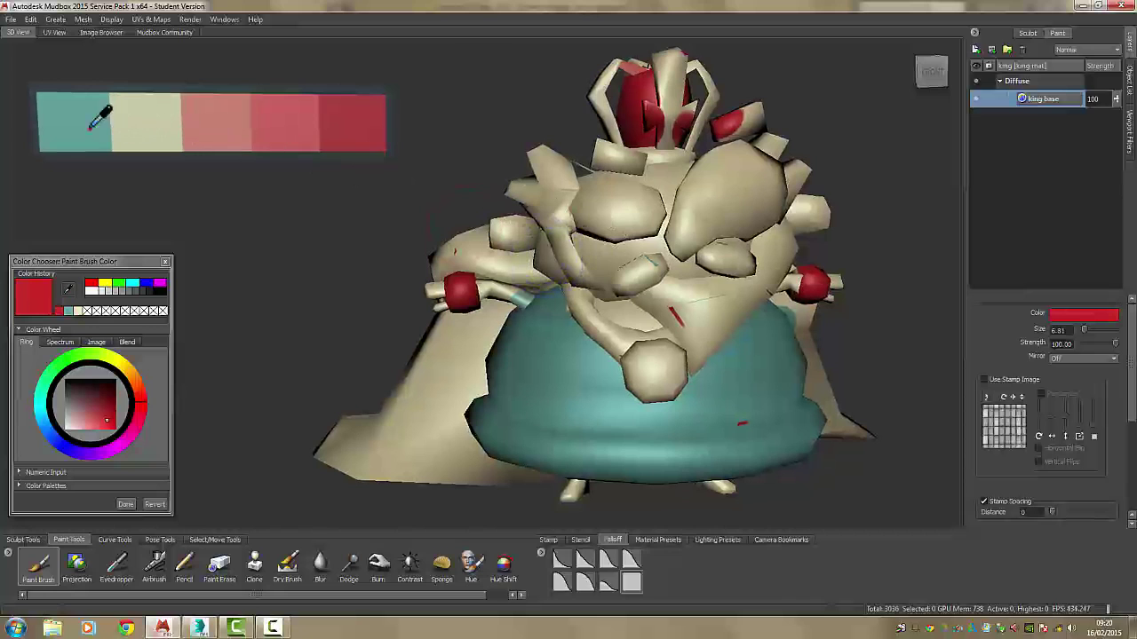
pyautogui.click(91, 124)
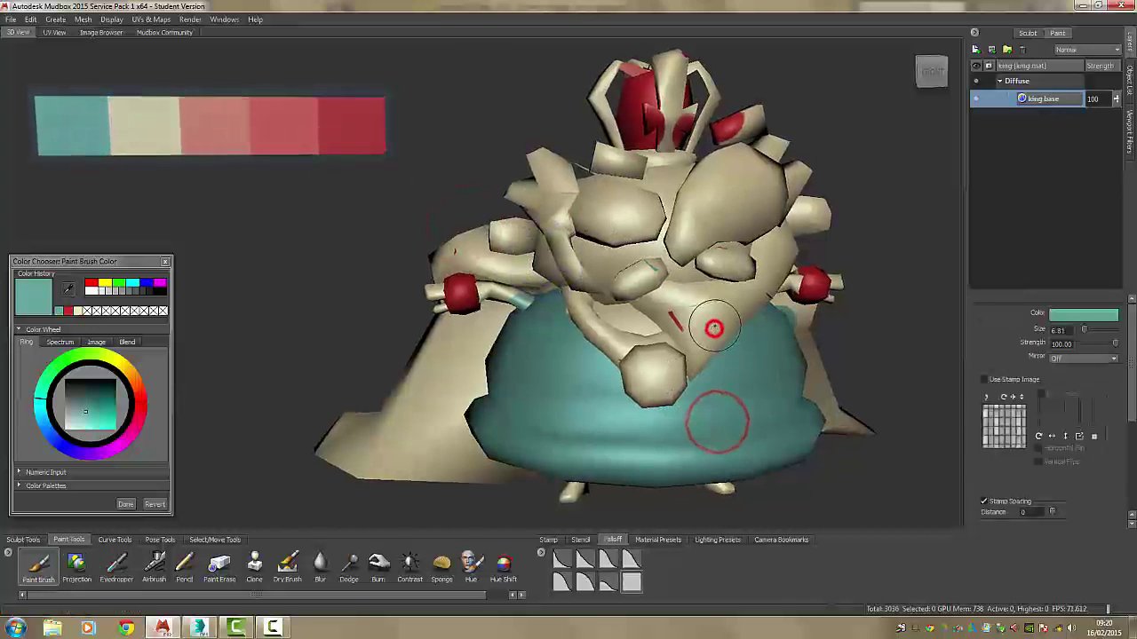
# Sample the swatch plane's cream, darken it to an olive gold and paint the beard, moustache and hair on the king's right-hand side.
pyautogui.keyDown('alt'); pyautogui.moveTo(601, 270); pyautogui.dragTo(590, 271); pyautogui.keyUp('alt')
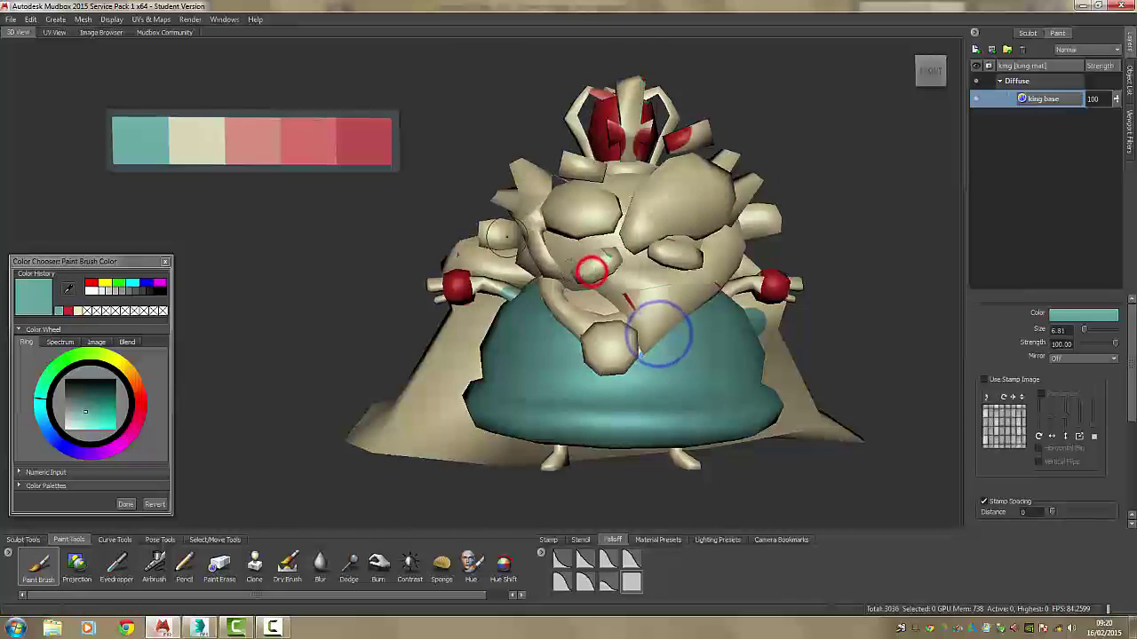
pyautogui.click(204, 147)
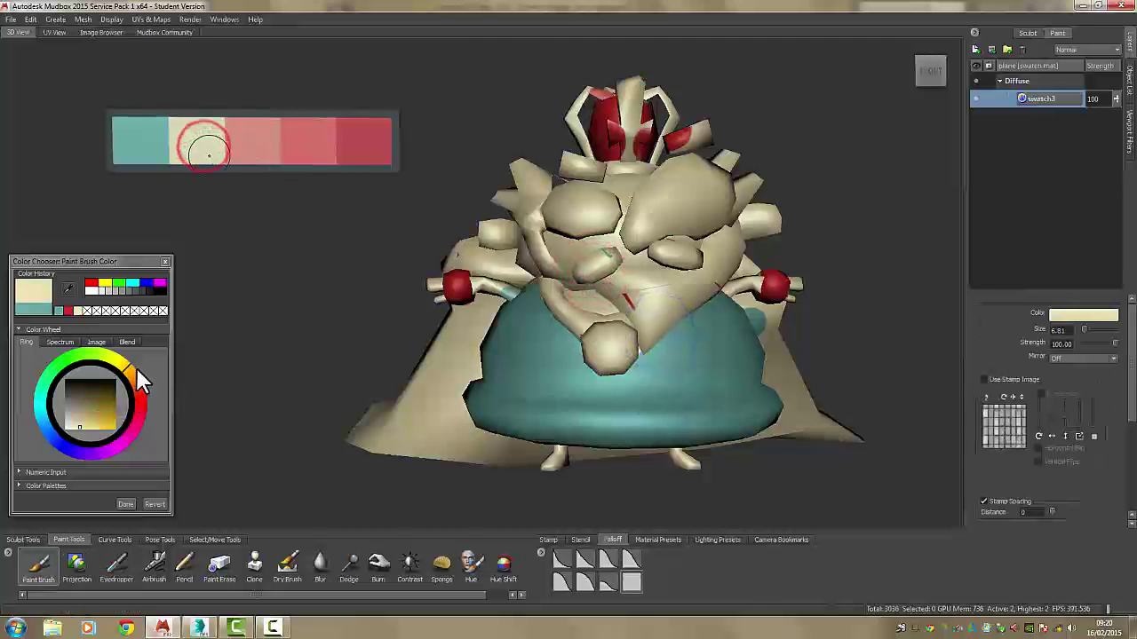
pyautogui.moveTo(101, 405); pyautogui.dragTo(94, 413)
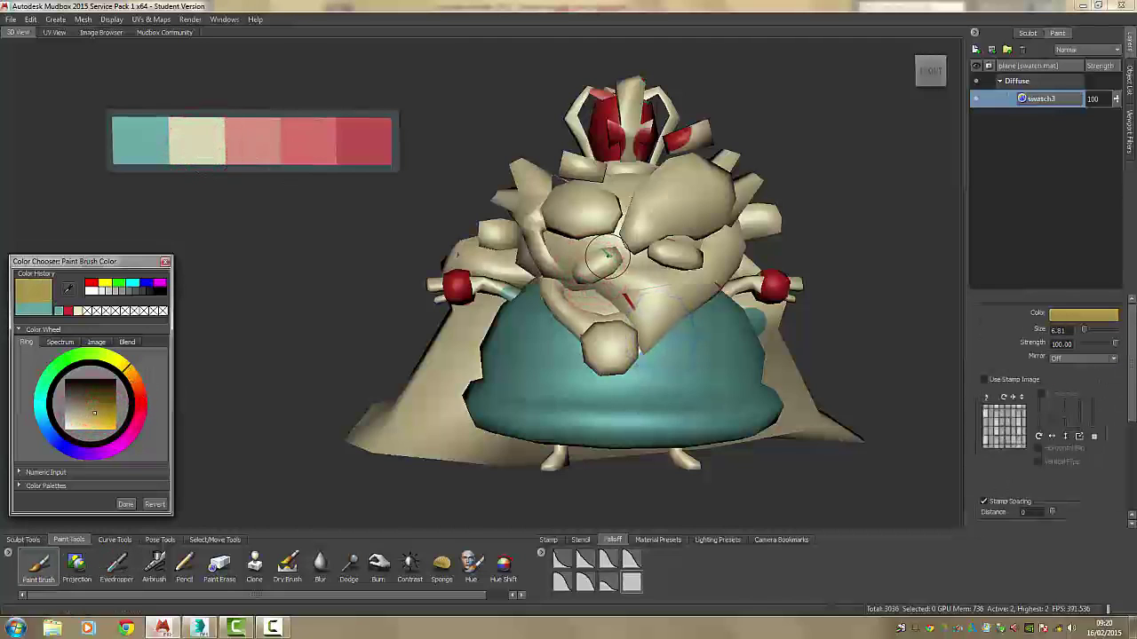
pyautogui.moveTo(632, 294); pyautogui.dragTo(689, 306)
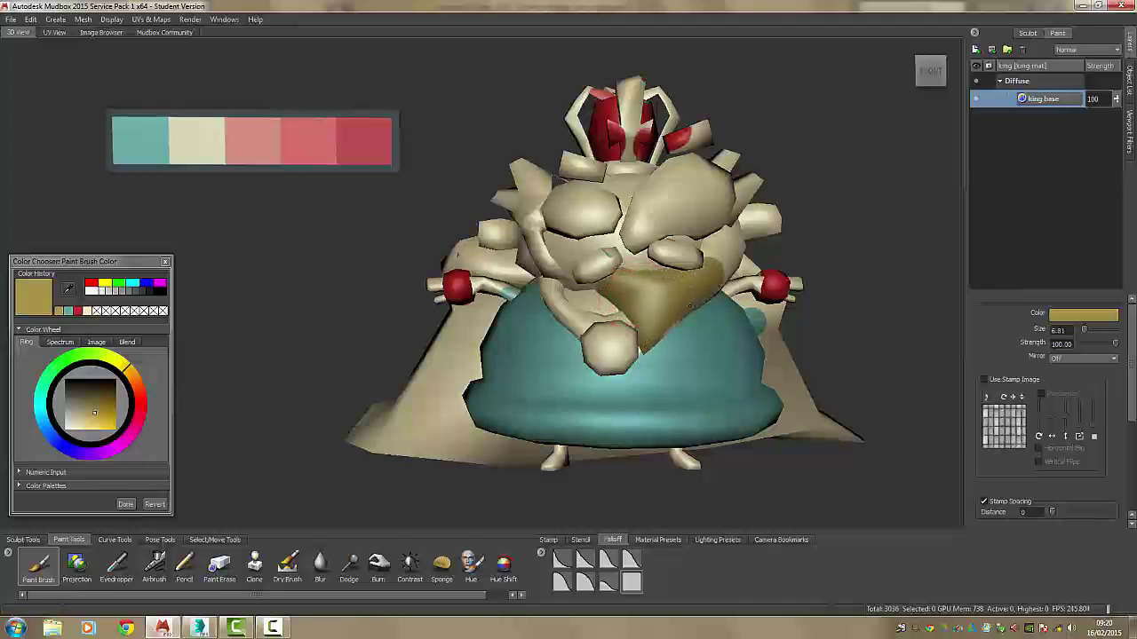
pyautogui.moveTo(725, 255)
pyautogui.mouseDown()
pyautogui.moveTo(672, 238)
pyautogui.moveTo(665, 255)
pyautogui.moveTo(601, 265)
pyautogui.moveTo(592, 277)
pyautogui.mouseUp()
pyautogui.moveTo(708, 277)
pyautogui.keyDown('alt'); pyautogui.mouseDown()
pyautogui.moveTo(666, 274)
pyautogui.moveTo(705, 282)
pyautogui.mouseUp(); pyautogui.keyUp('alt')
pyautogui.moveTo(531, 238)
pyautogui.mouseDown()
pyautogui.moveTo(502, 258)
pyautogui.moveTo(487, 230)
pyautogui.mouseUp()
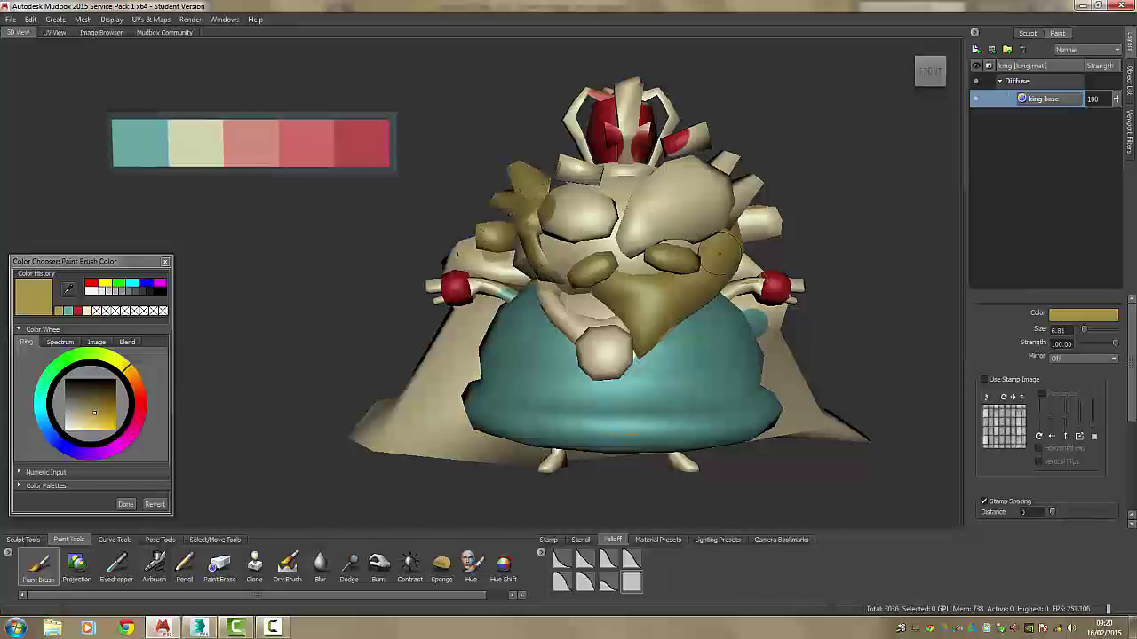
# Paint the hair spikes and the side of the beard olive gold on the king's left-hand side.
pyautogui.keyDown('alt'); pyautogui.moveTo(719, 255); pyautogui.dragTo(761, 266); pyautogui.keyUp('alt')
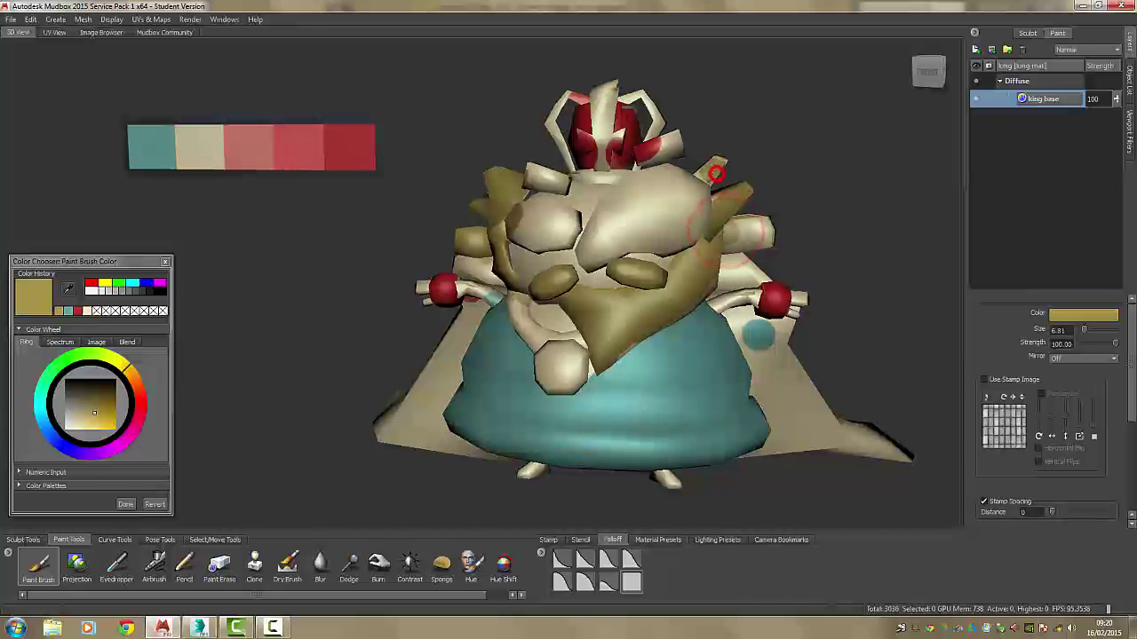
pyautogui.moveTo(729, 219)
pyautogui.mouseDown()
pyautogui.moveTo(734, 246)
pyautogui.moveTo(655, 266)
pyautogui.moveTo(654, 282)
pyautogui.mouseUp()
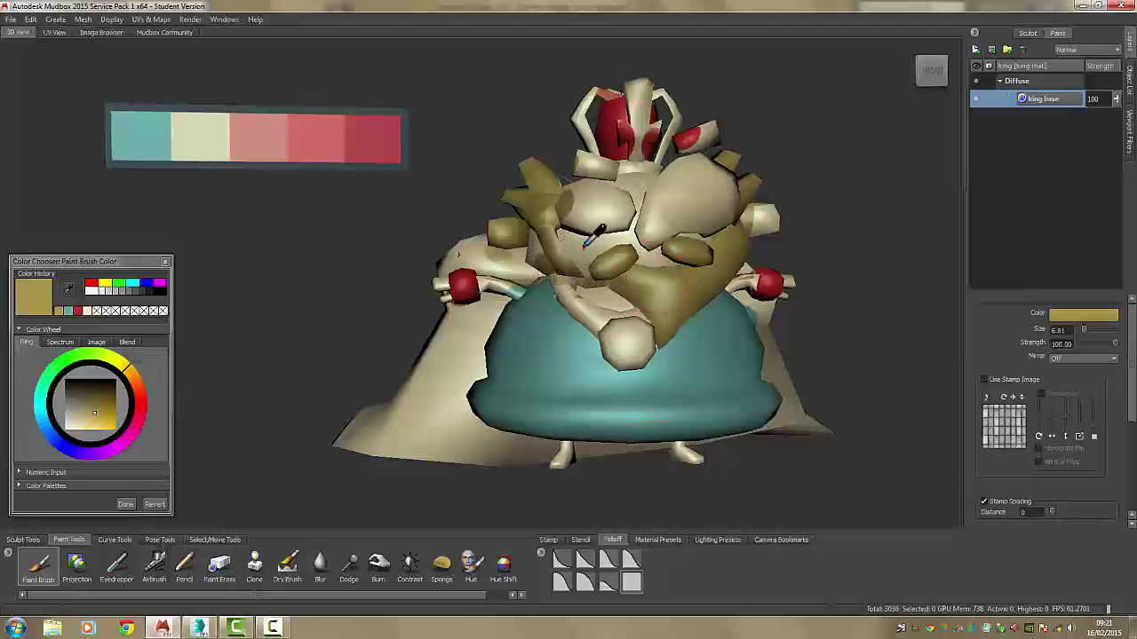
# Sample the cream from the face and repaint the ears on both sides of the head with it.
pyautogui.click(584, 247)
pyautogui.moveTo(499, 240); pyautogui.dragTo(509, 228)
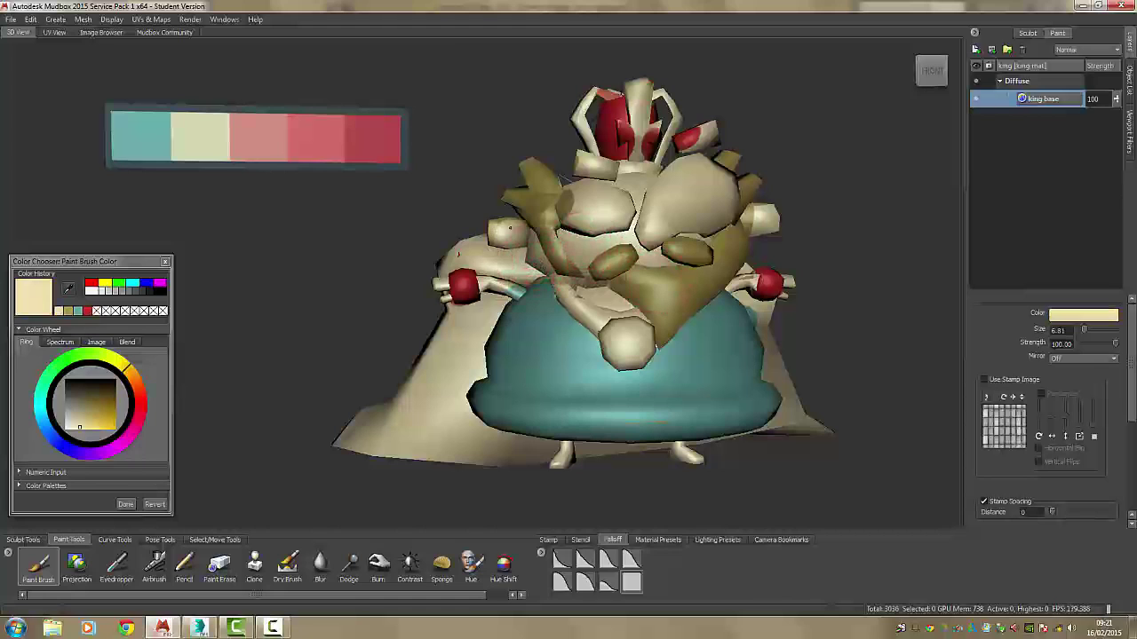
pyautogui.moveTo(764, 212); pyautogui.dragTo(747, 213)
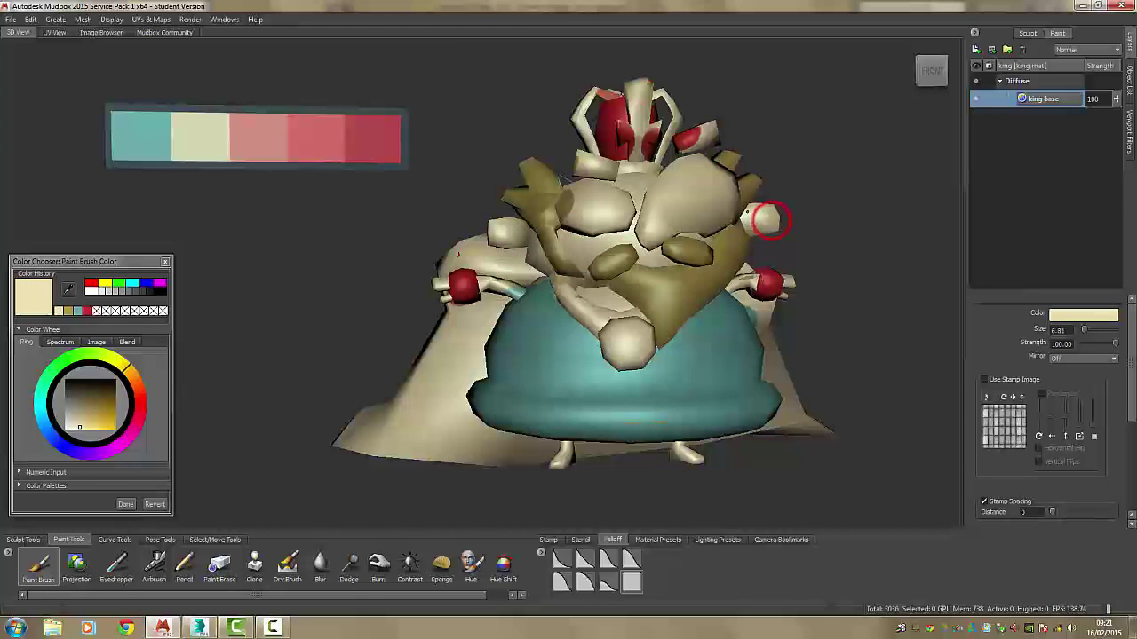
# Sample the teal from the body and paint both arms and the cream gap beneath the chin.
pyautogui.press('space')
pyautogui.click(548, 350)
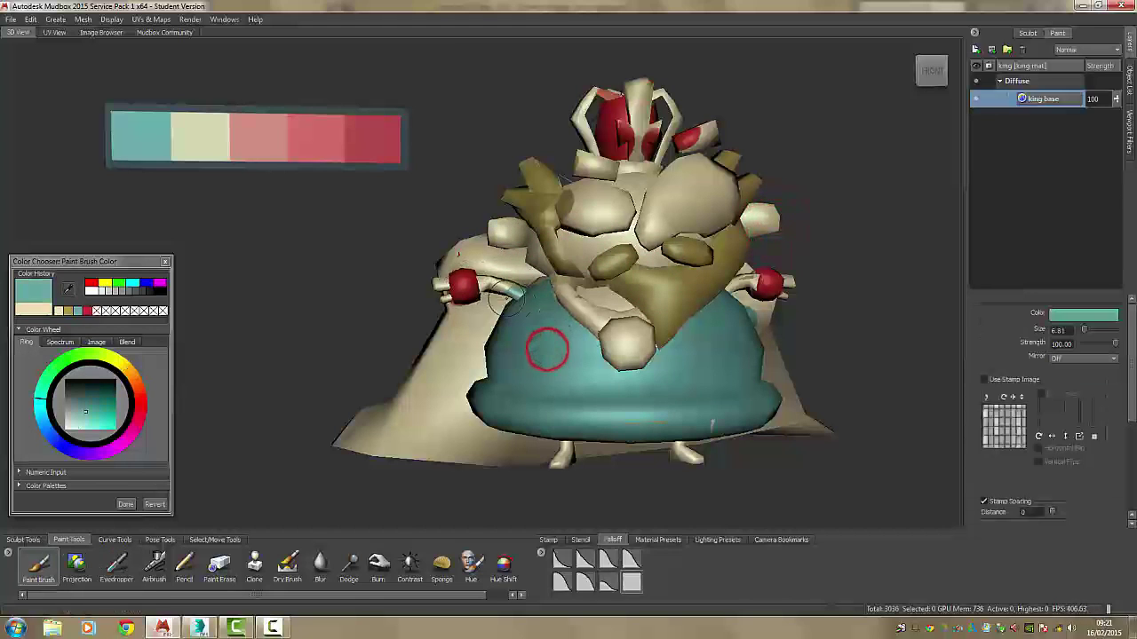
pyautogui.moveTo(501, 286); pyautogui.dragTo(542, 309)
pyautogui.moveTo(611, 304); pyautogui.dragTo(611, 313)
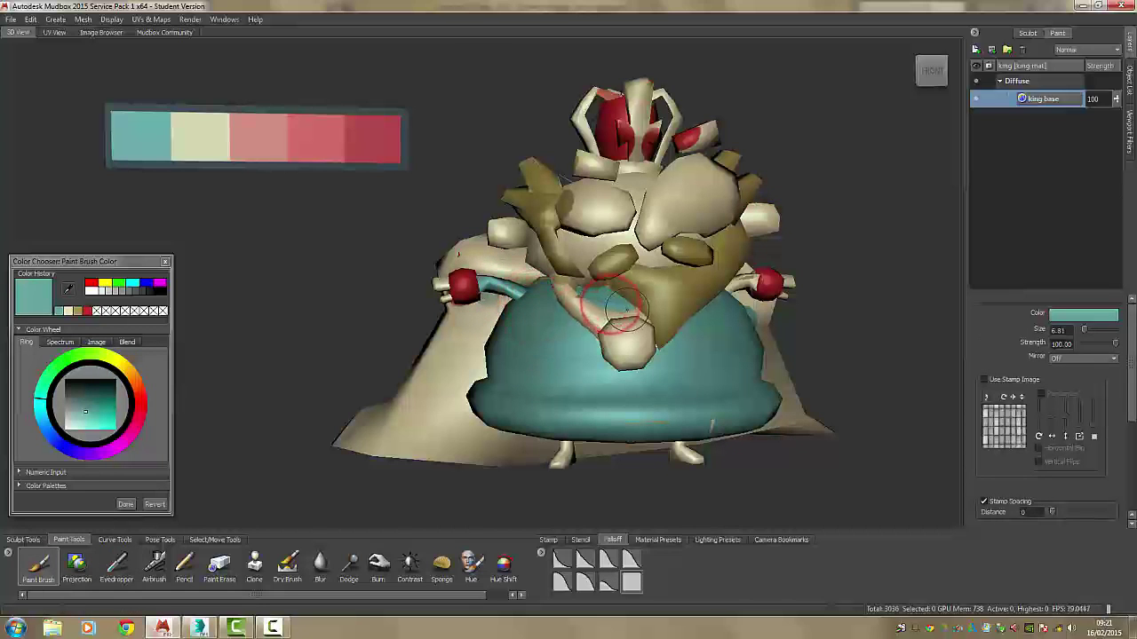
pyautogui.keyDown('alt'); pyautogui.moveTo(754, 308); pyautogui.dragTo(718, 312); pyautogui.keyUp('alt')
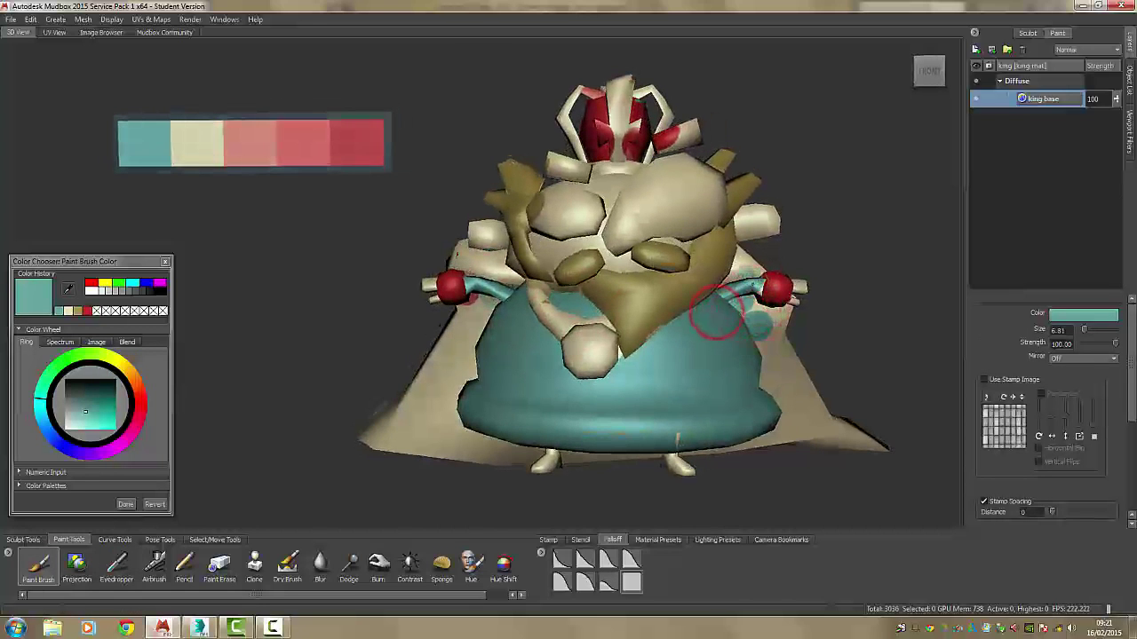
pyautogui.moveTo(789, 349)
pyautogui.keyDown('alt'); pyautogui.mouseDown()
pyautogui.moveTo(744, 337)
pyautogui.moveTo(763, 316)
pyautogui.moveTo(753, 310)
pyautogui.mouseUp(); pyautogui.keyUp('alt')
pyautogui.keyDown('alt'); pyautogui.moveTo(693, 389); pyautogui.dragTo(782, 418); pyautogui.keyUp('alt')
# Sample the face's cream and then the beard's olive gold, and touch up the beard around the moustache.
pyautogui.press('i')
pyautogui.click(617, 236)
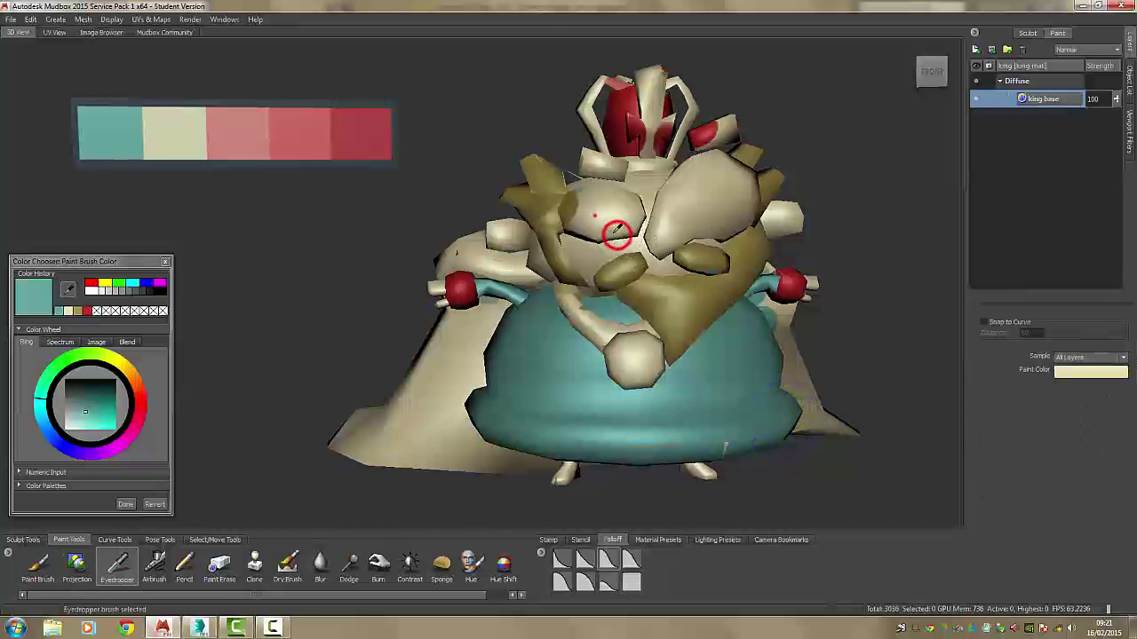
pyautogui.click(594, 216)
pyautogui.moveTo(622, 226)
pyautogui.keyDown('alt'); pyautogui.mouseDown()
pyautogui.moveTo(670, 238)
pyautogui.moveTo(707, 286)
pyautogui.mouseUp(); pyautogui.keyUp('alt')
pyautogui.keyDown('alt'); pyautogui.moveTo(750, 315); pyautogui.dragTo(702, 307, button='middle'); pyautogui.keyUp('alt')
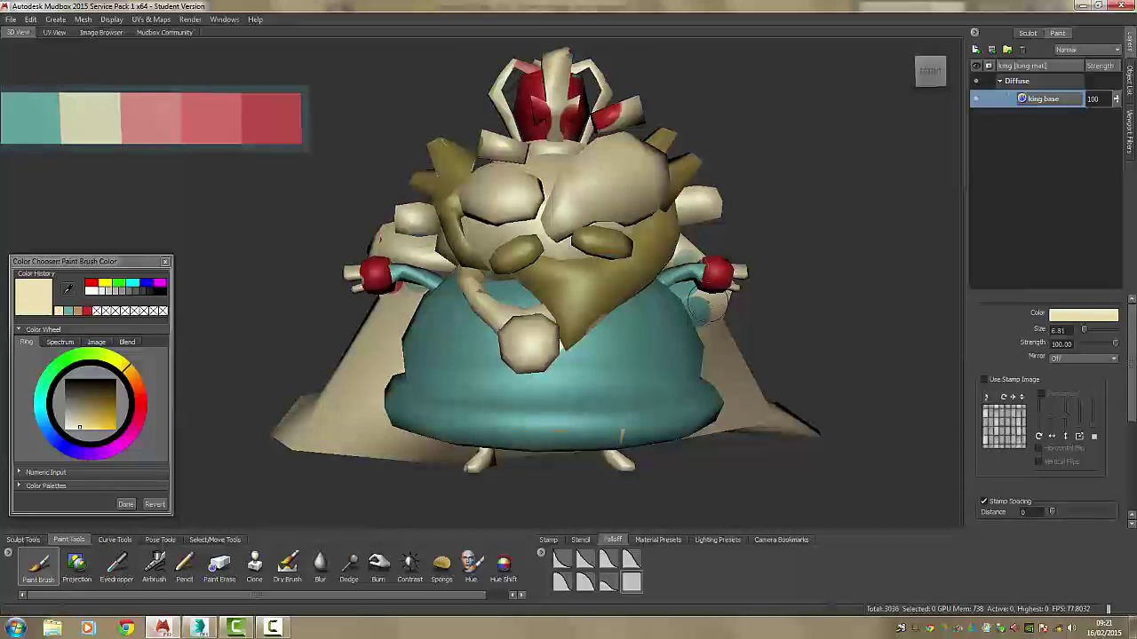
pyautogui.click(632, 276)
pyautogui.moveTo(622, 255); pyautogui.dragTo(608, 247)
pyautogui.keyDown('alt'); pyautogui.moveTo(634, 332); pyautogui.dragTo(627, 305); pyautogui.keyUp('alt')
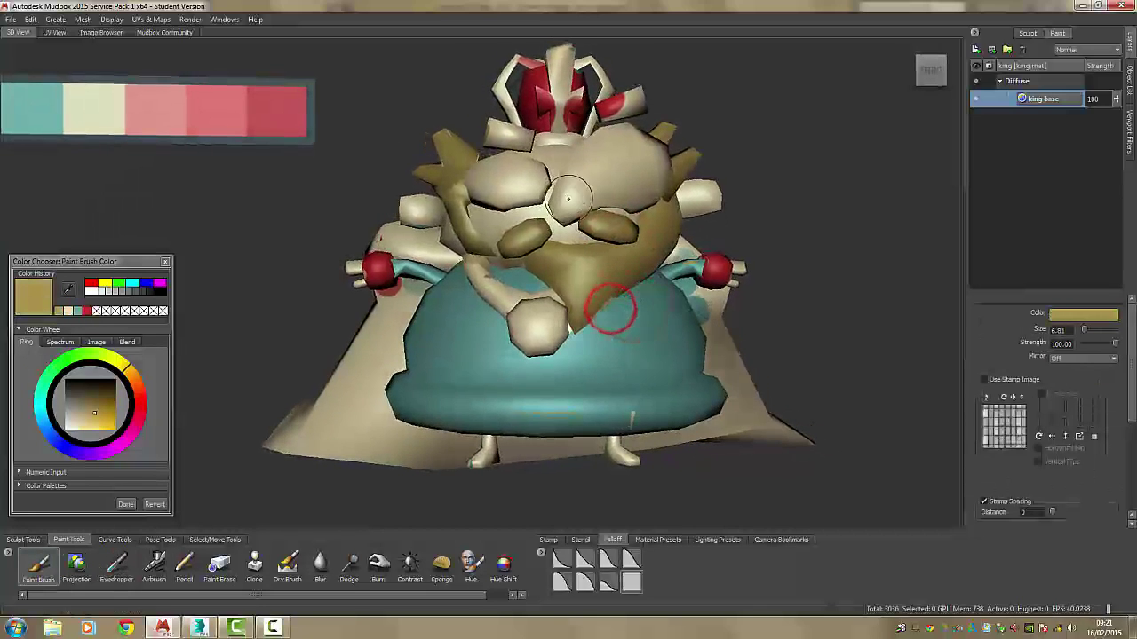
# Paint the round ball on the front of the body with the darkest red from the swatch plane.
pyautogui.click(283, 107)
pyautogui.moveTo(525, 313); pyautogui.dragTo(551, 329)
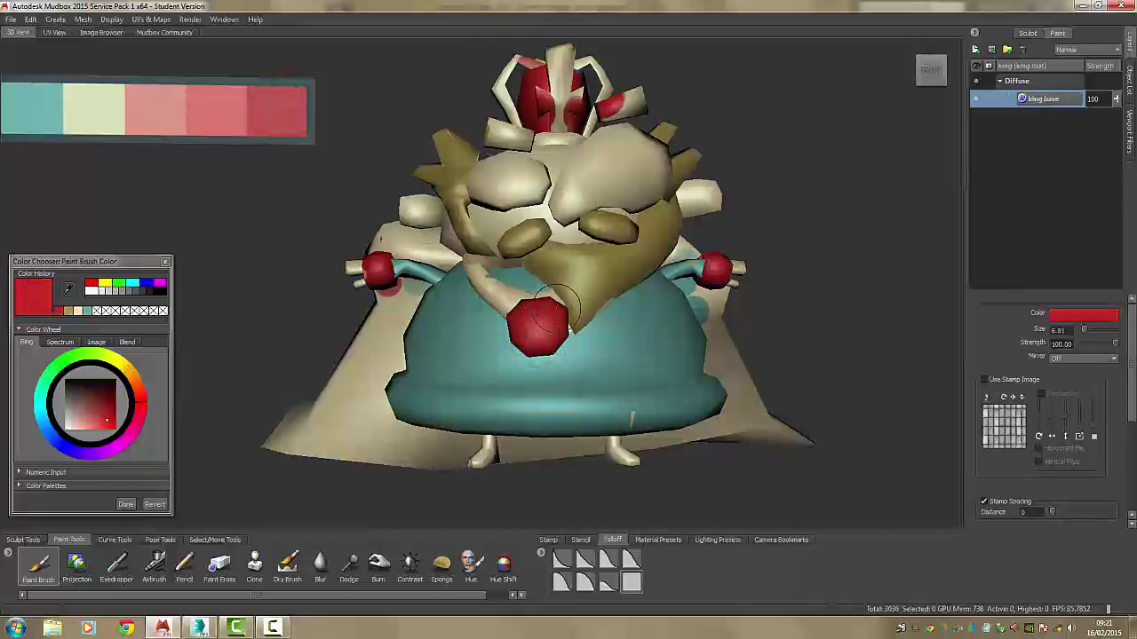
pyautogui.moveTo(577, 302)
pyautogui.keyDown('alt'); pyautogui.mouseDown()
pyautogui.moveTo(569, 313)
pyautogui.moveTo(596, 328)
pyautogui.mouseUp(); pyautogui.keyUp('alt')
# Zoom in on the red ball and sample the lightest pink from the swatch plane as the brush colour.
pyautogui.keyDown('alt'); pyautogui.moveTo(718, 370); pyautogui.dragTo(761, 381, button='right'); pyautogui.keyUp('alt')
pyautogui.moveTo(761, 381)
pyautogui.keyDown('alt'); pyautogui.mouseDown(button='middle')
pyautogui.moveTo(743, 339)
pyautogui.moveTo(708, 341)
pyautogui.mouseUp(button='middle'); pyautogui.keyUp('alt')
pyautogui.scroll(-3, 728, 328)
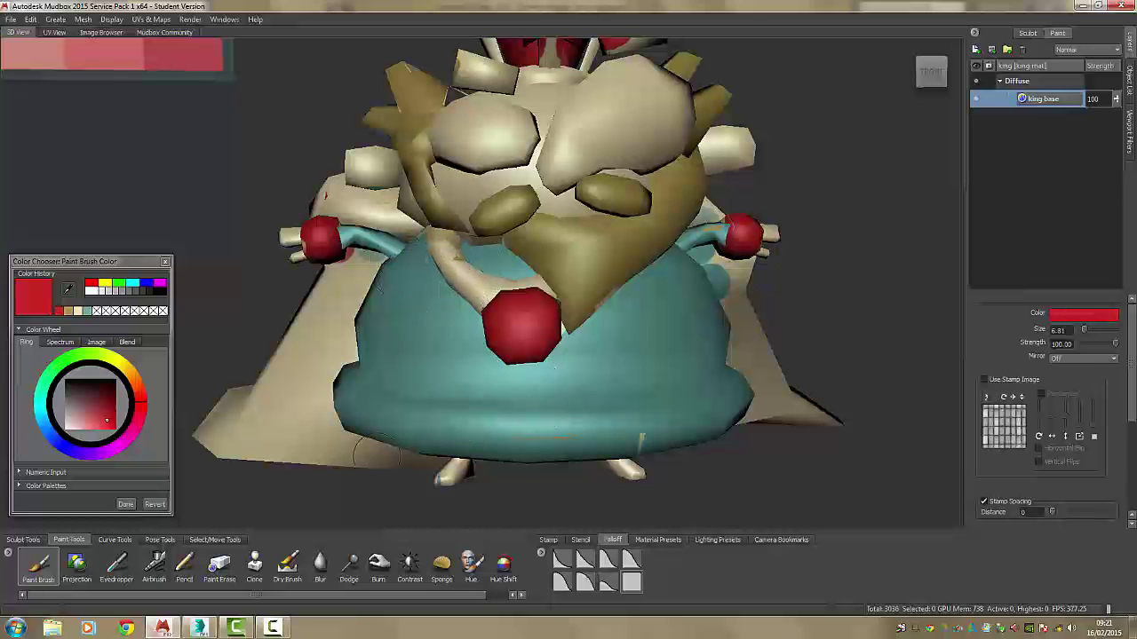
pyautogui.press('i')
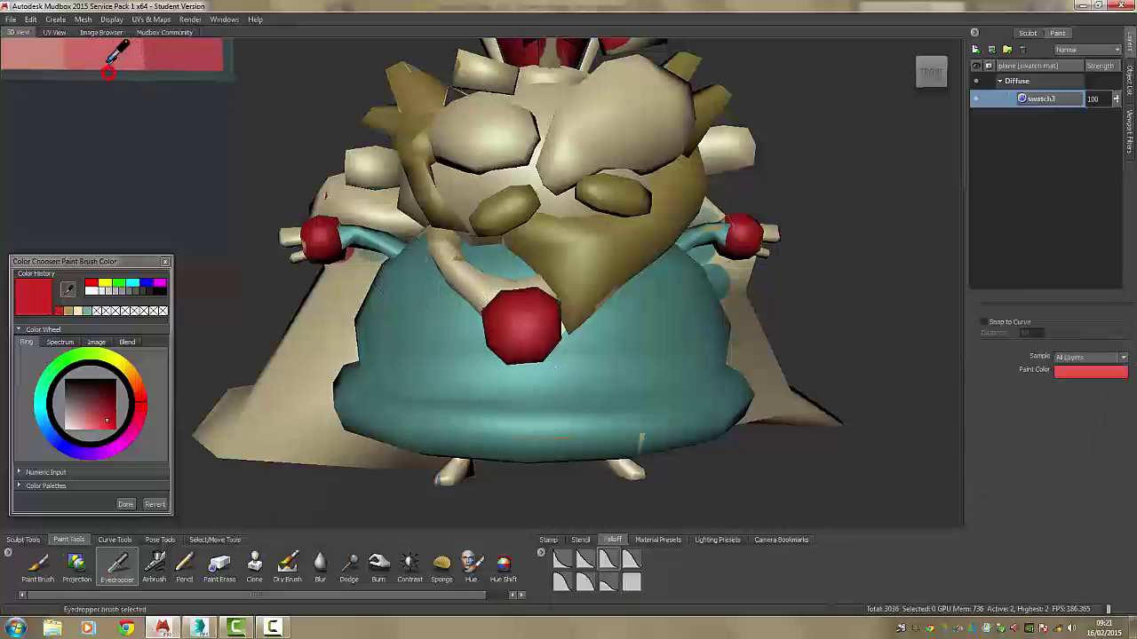
pyautogui.click(108, 62)
pyautogui.press('i')
pyautogui.click(36, 58)
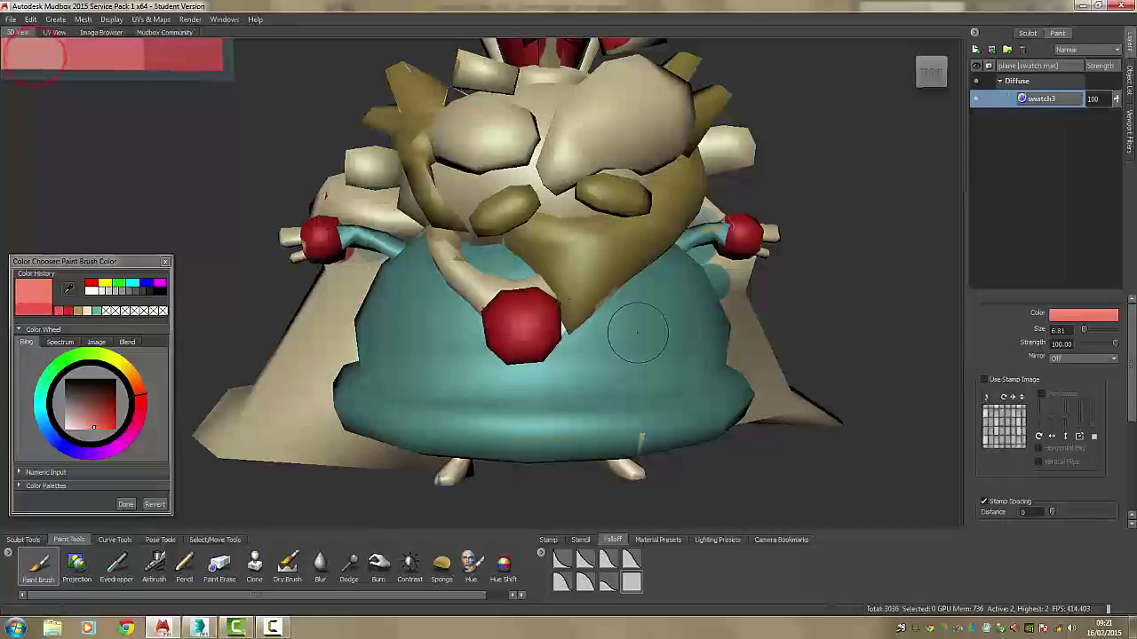
# Load the solid white circle stencil, shrink it and centre it on the red ball.
pyautogui.click(210, 539)
pyautogui.click(49, 539)
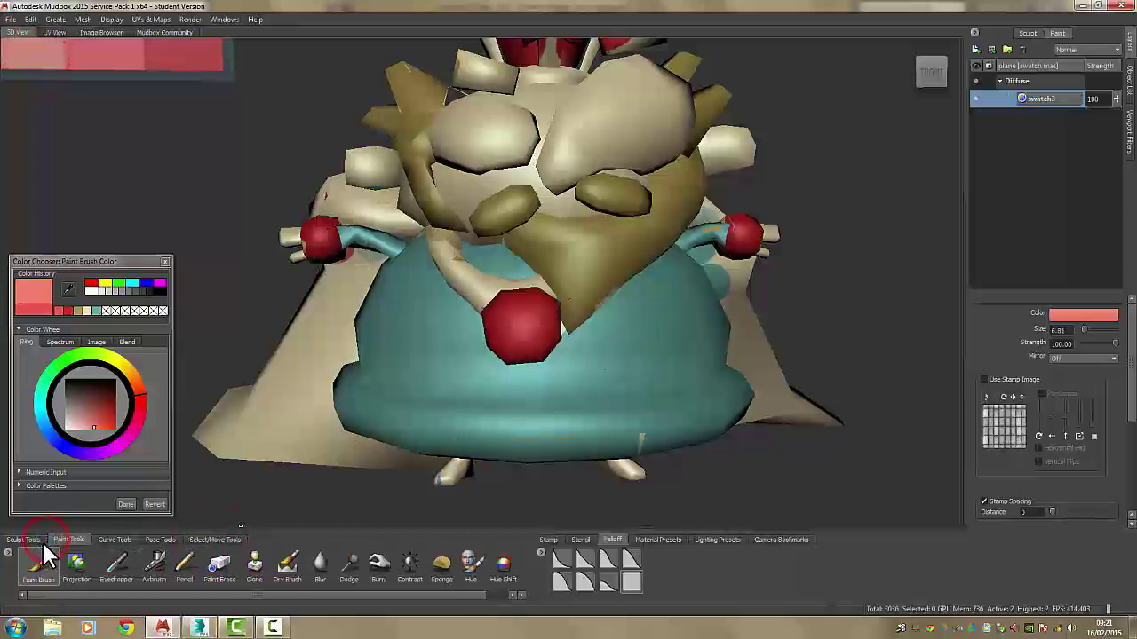
pyautogui.click(582, 540)
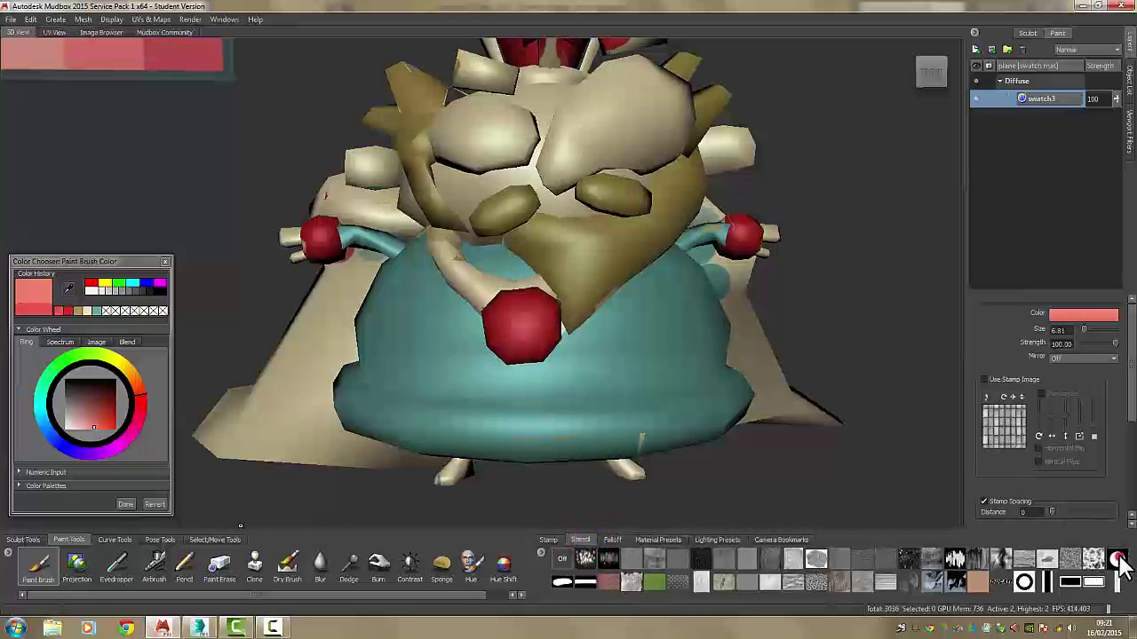
pyautogui.click(1118, 559)
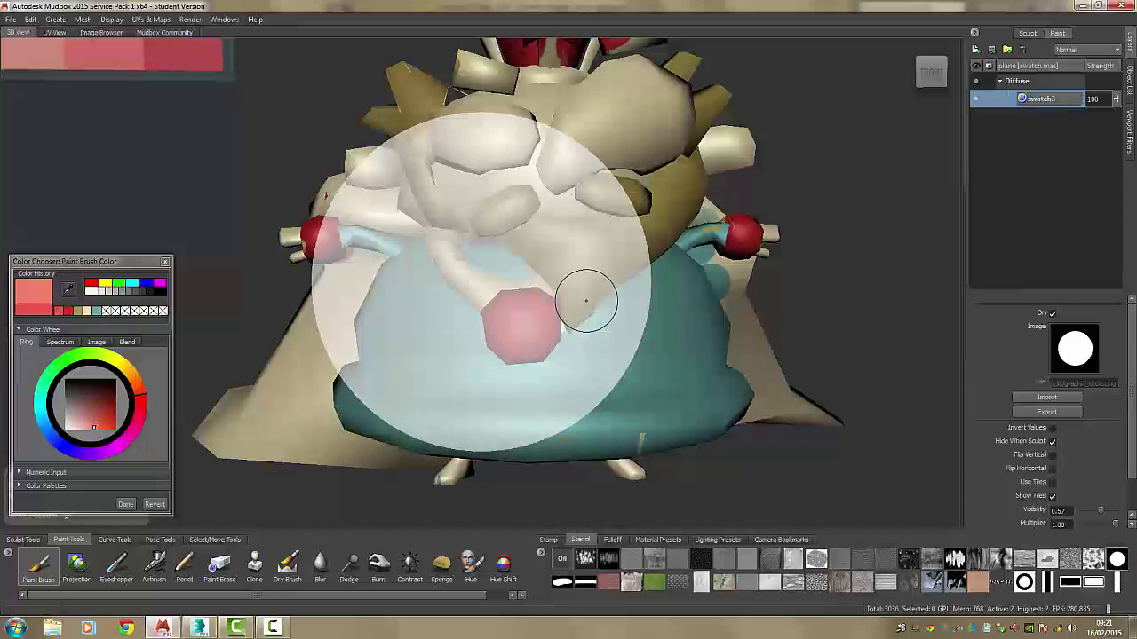
pyautogui.moveTo(599, 307); pyautogui.dragTo(656, 332, button='middle')
pyautogui.moveTo(627, 296); pyautogui.dragTo(481, 296, button='right')
pyautogui.moveTo(568, 299); pyautogui.dragTo(546, 299, button='right')
pyautogui.moveTo(549, 300); pyautogui.dragTo(537, 314, button='middle')
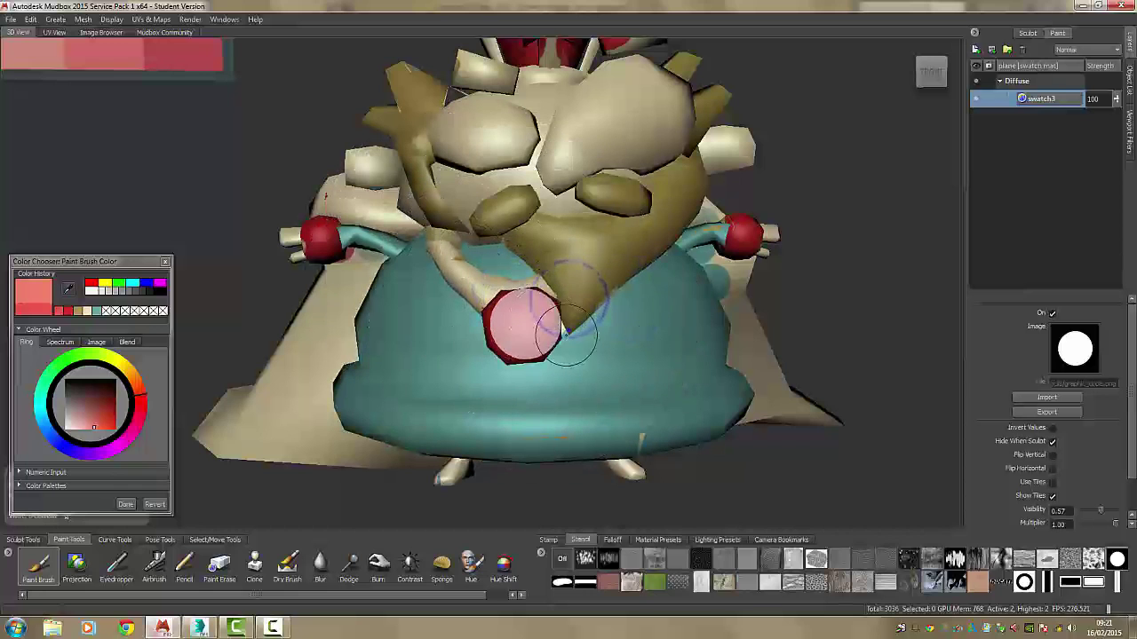
pyautogui.moveTo(569, 329); pyautogui.dragTo(530, 322, button='right')
# Paint a light pink circle through the stencil onto the red ball and turn the stencil off.
pyautogui.moveTo(509, 328); pyautogui.dragTo(641, 330)
pyautogui.press('q')
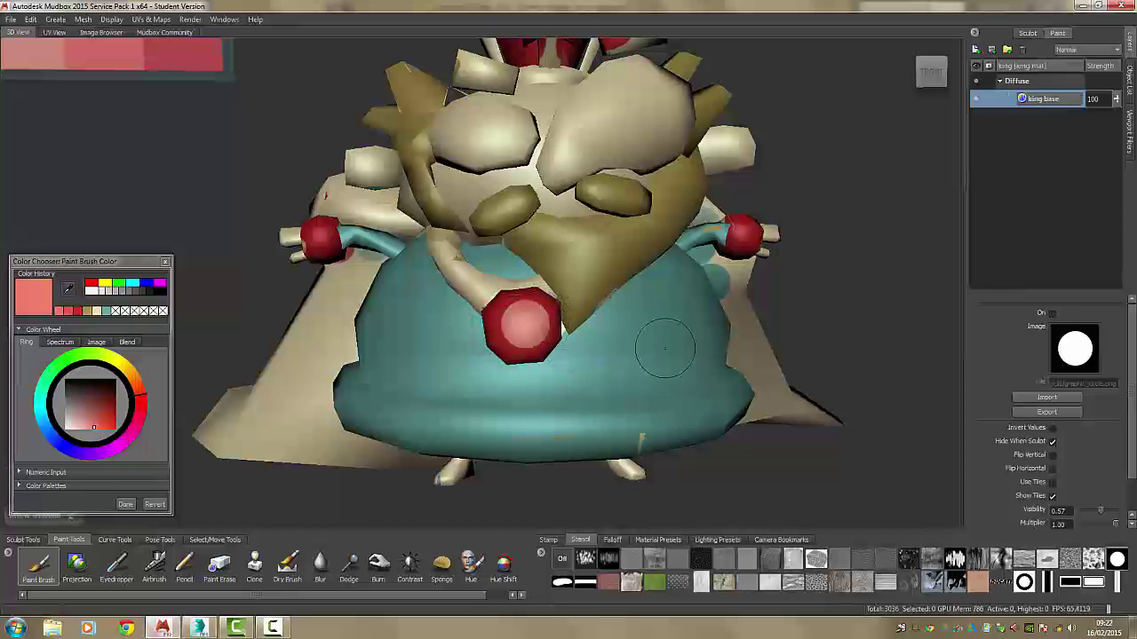
pyautogui.keyDown('alt'); pyautogui.moveTo(659, 371); pyautogui.dragTo(628, 347, button='right'); pyautogui.keyUp('alt')
pyautogui.moveTo(628, 345)
pyautogui.keyDown('alt'); pyautogui.mouseDown()
pyautogui.moveTo(781, 399)
pyautogui.moveTo(637, 364)
pyautogui.mouseUp(); pyautogui.keyUp('alt')
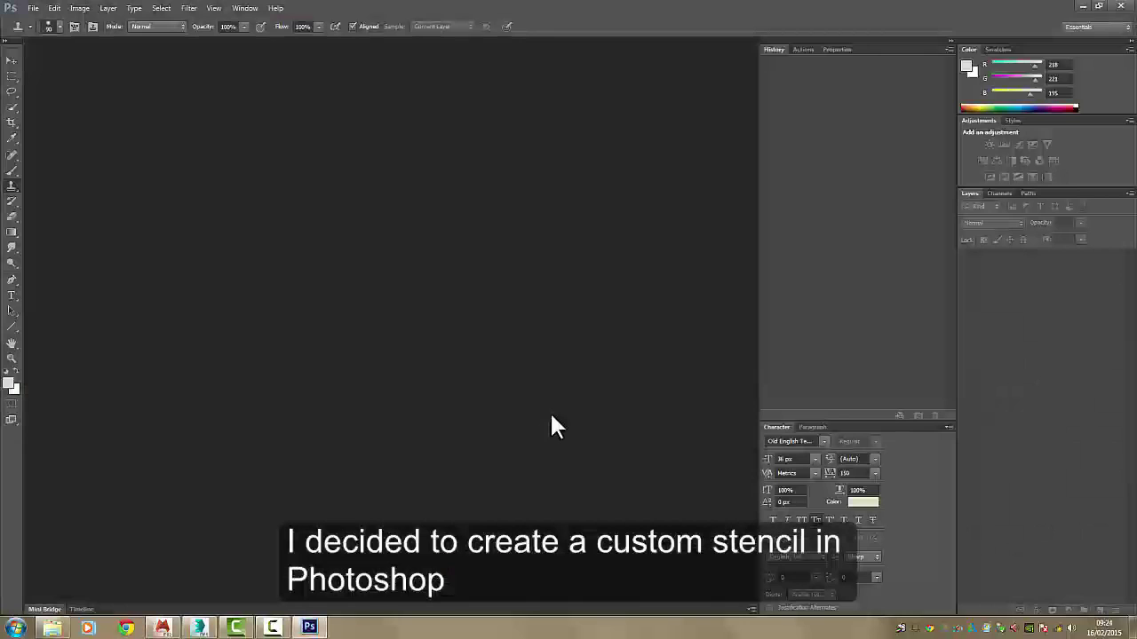
# Create a new 512 × 512 pixel document in Photoshop for a custom stencil.
pyautogui.hotkey('ctrl', 'n')
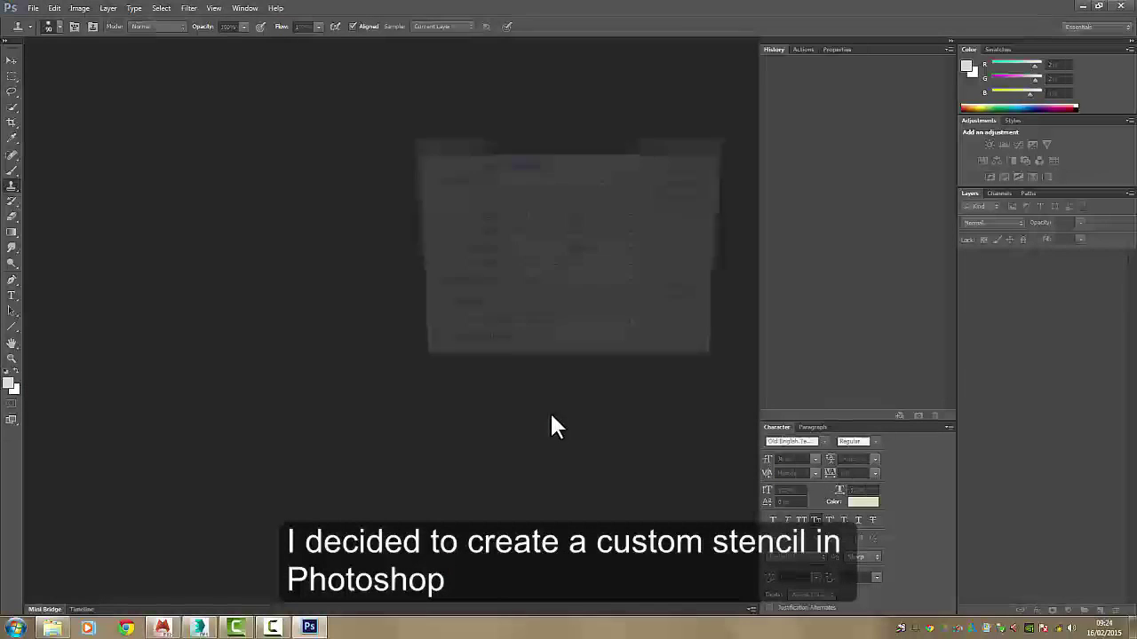
pyautogui.press('Tab')
pyautogui.press('Tab')
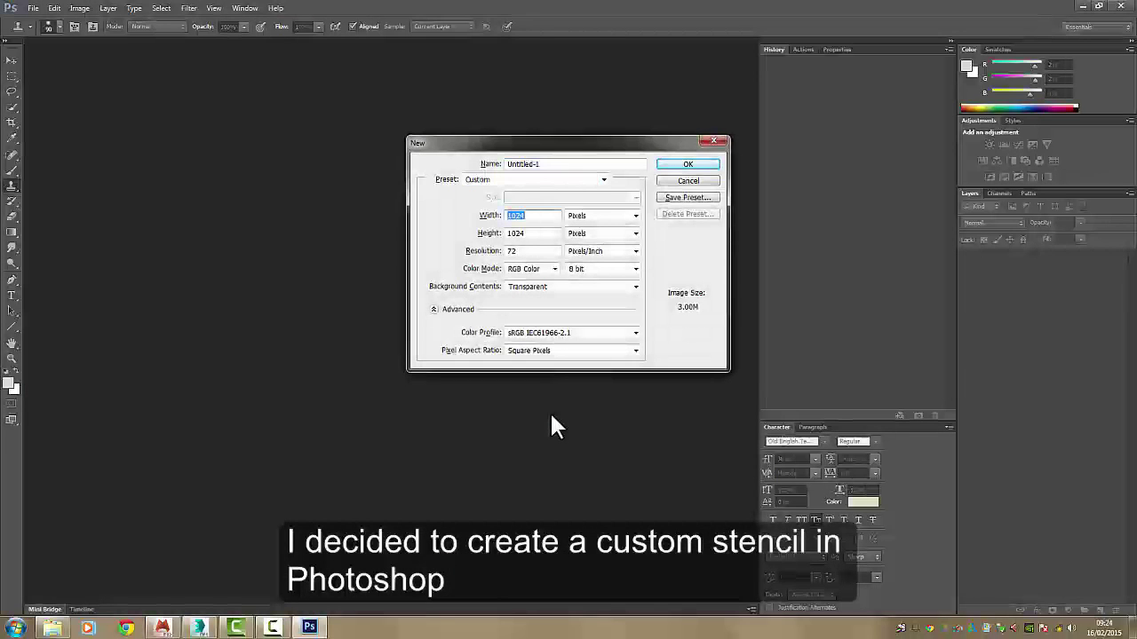
pyautogui.write('512')
pyautogui.press('Tab')
pyautogui.write('512')
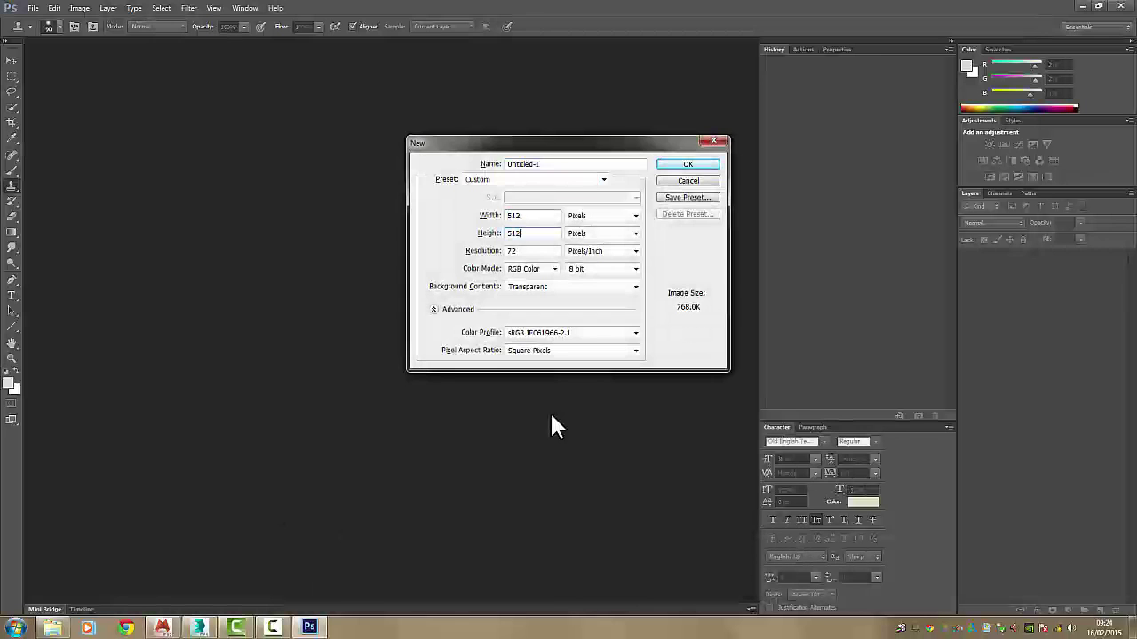
pyautogui.press('Return')
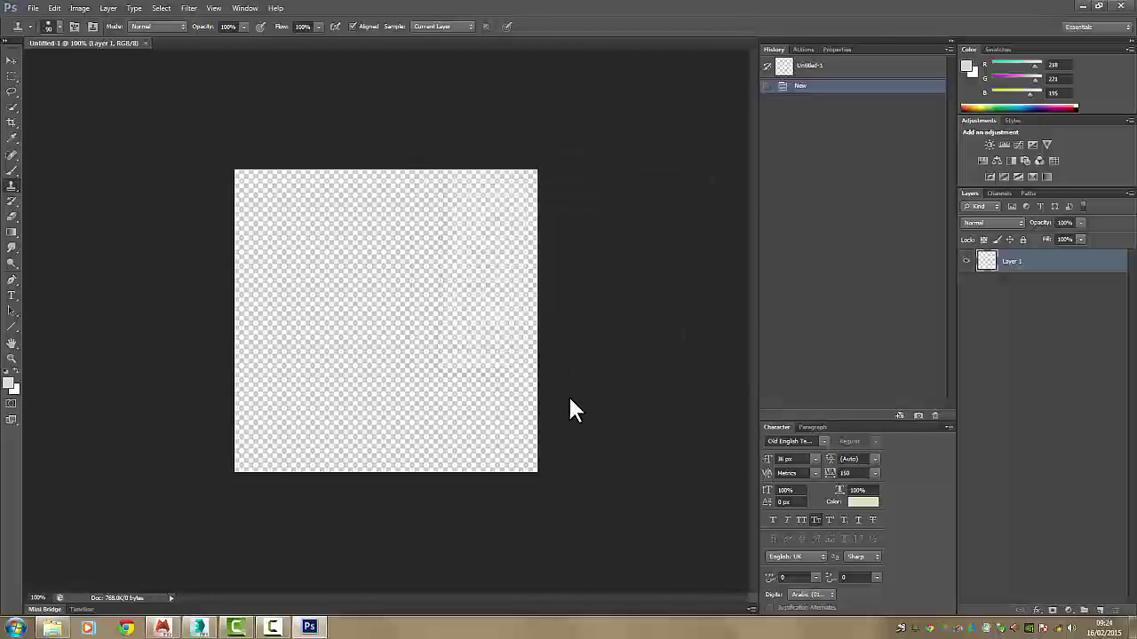
# Convert Layer 1 to a background layer and reset the foreground and background colours to black and white.
pyautogui.click(107, 8)
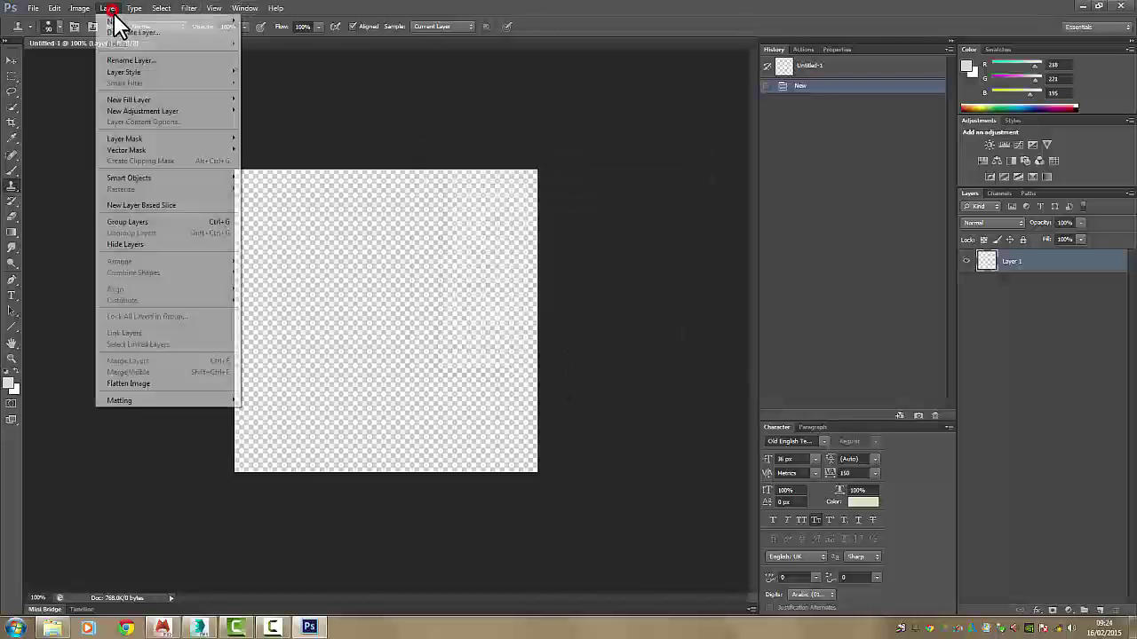
pyautogui.moveTo(116, 19)
pyautogui.click(266, 32)
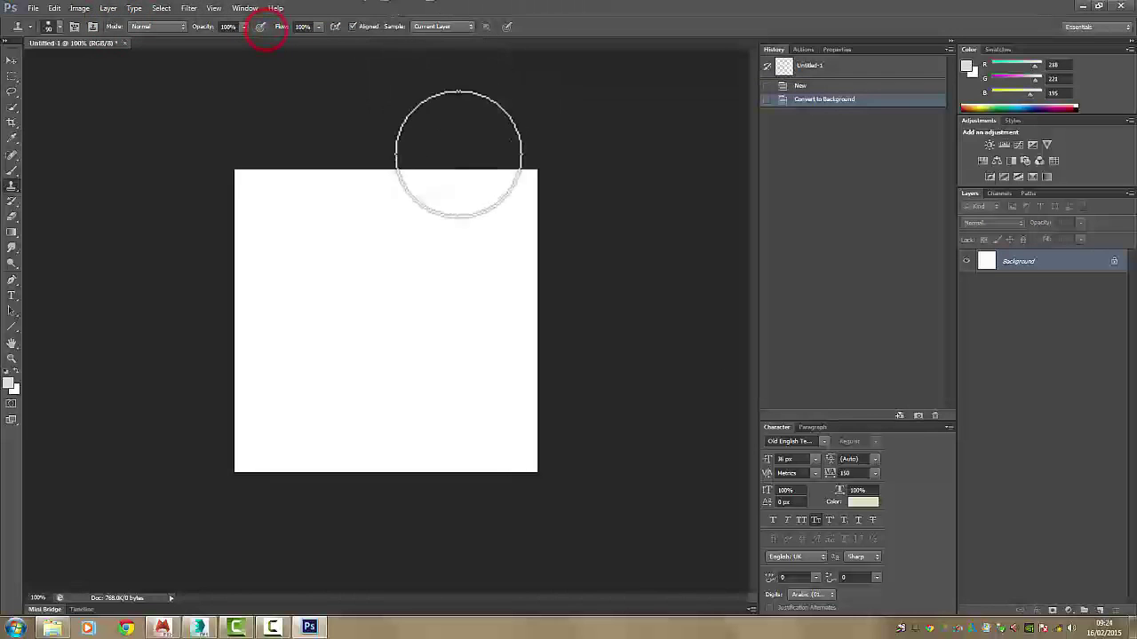
pyautogui.press('d')
# Activate the Custom Shape tool with its drawing mode kept at Shape.
pyautogui.press('u')
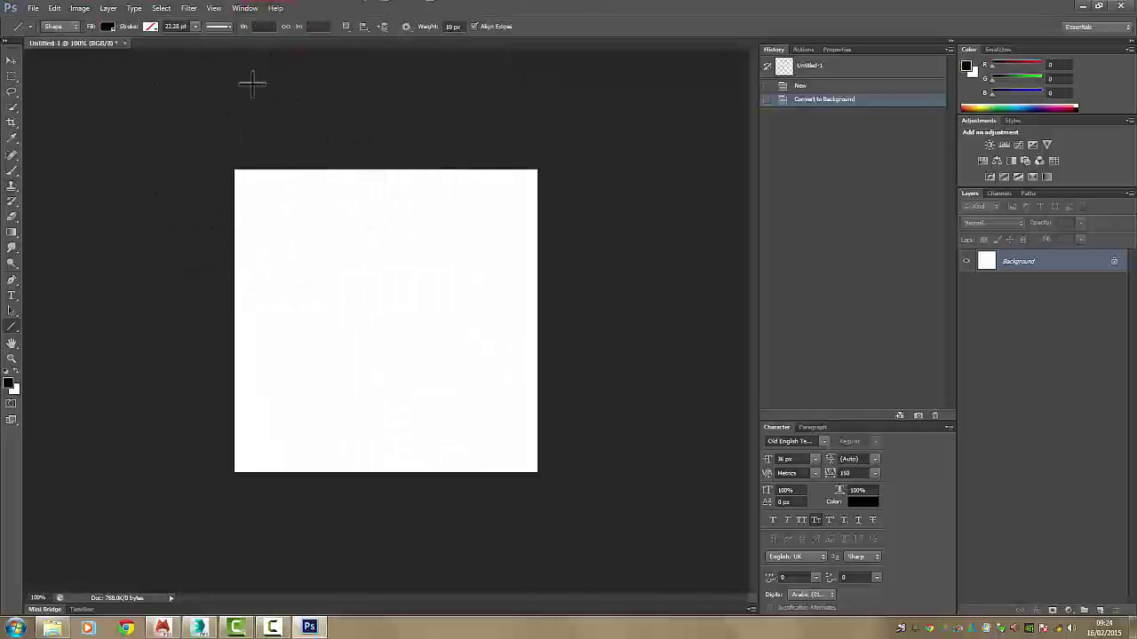
pyautogui.click(75, 28)
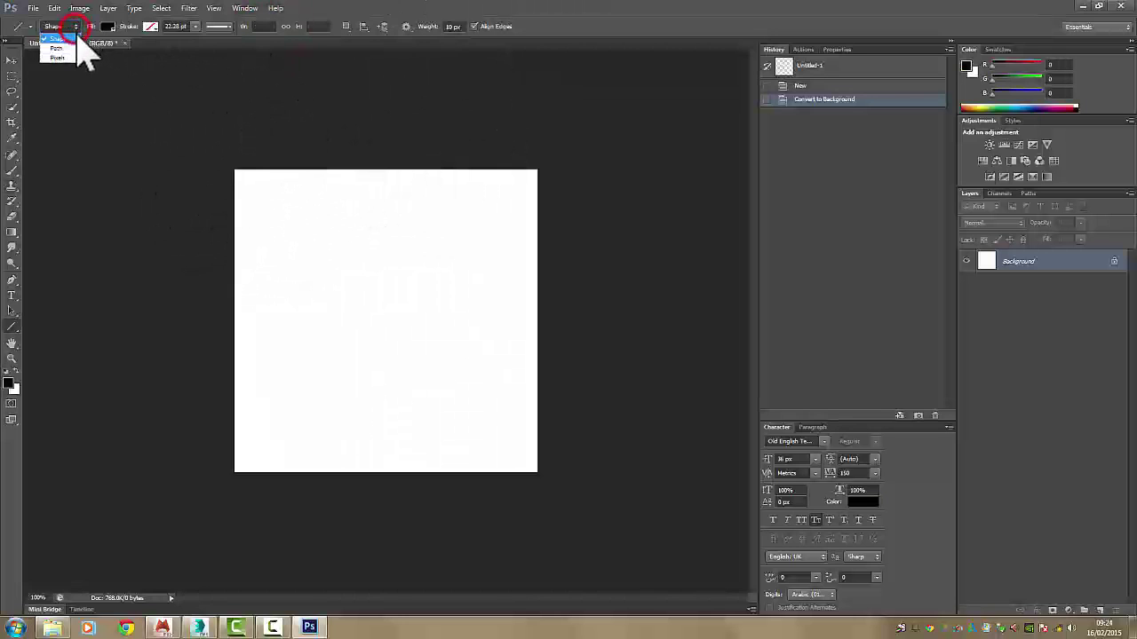
pyautogui.click(78, 35)
pyautogui.click(13, 330)
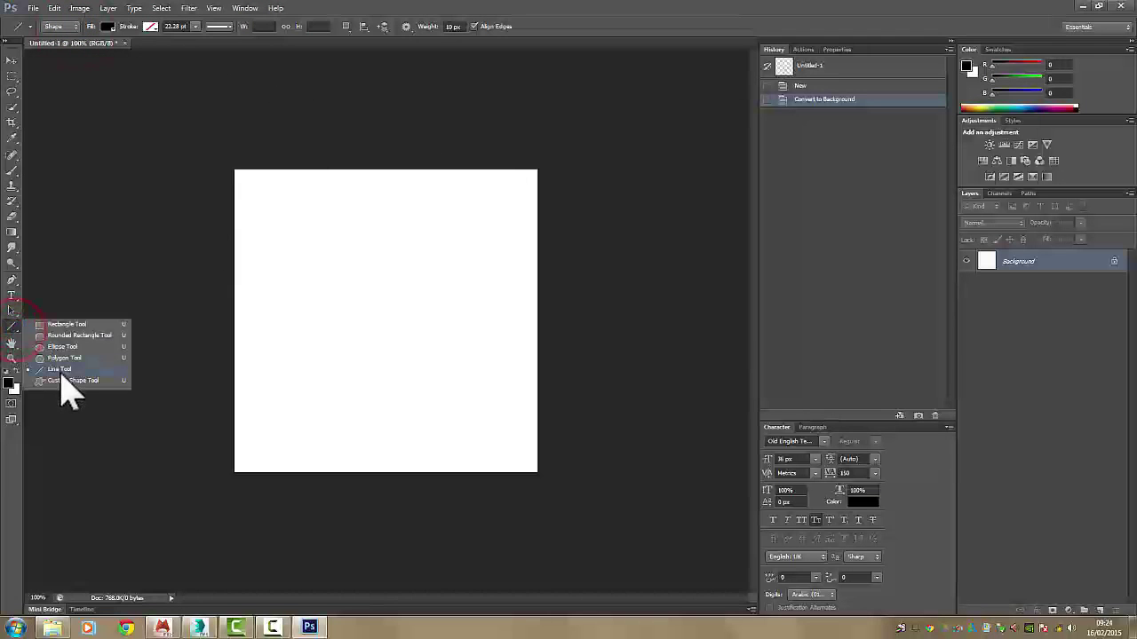
pyautogui.click(71, 381)
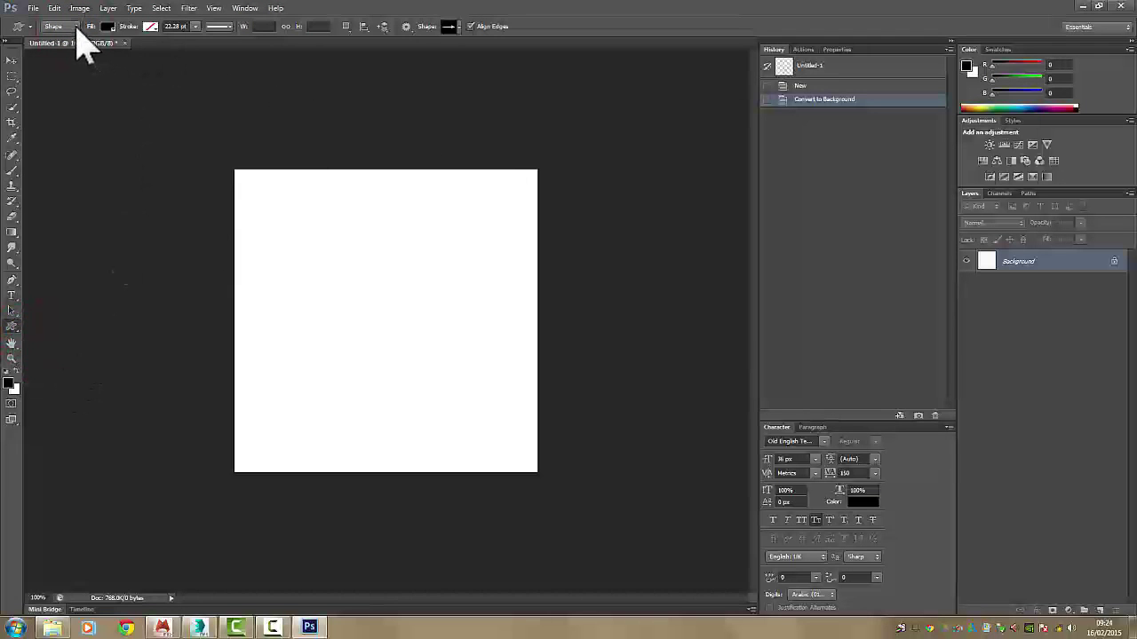
# Keep the drawing mode at Shape and draw a large black fleur-de-lis custom shape on the white canvas.
pyautogui.click(75, 26)
pyautogui.click(75, 39)
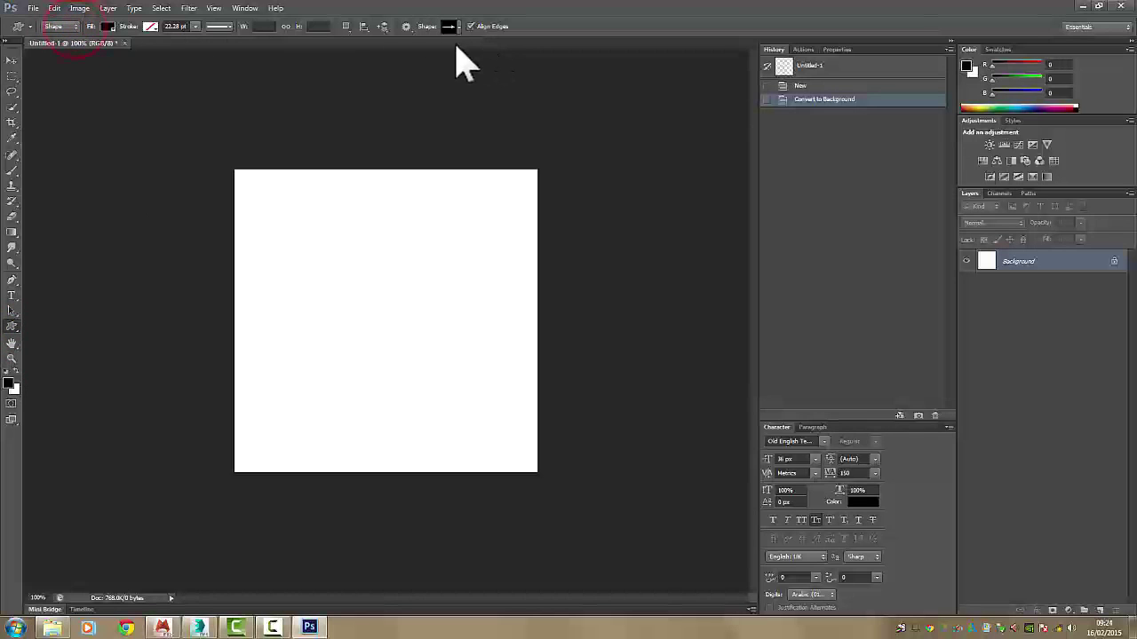
pyautogui.click(457, 26)
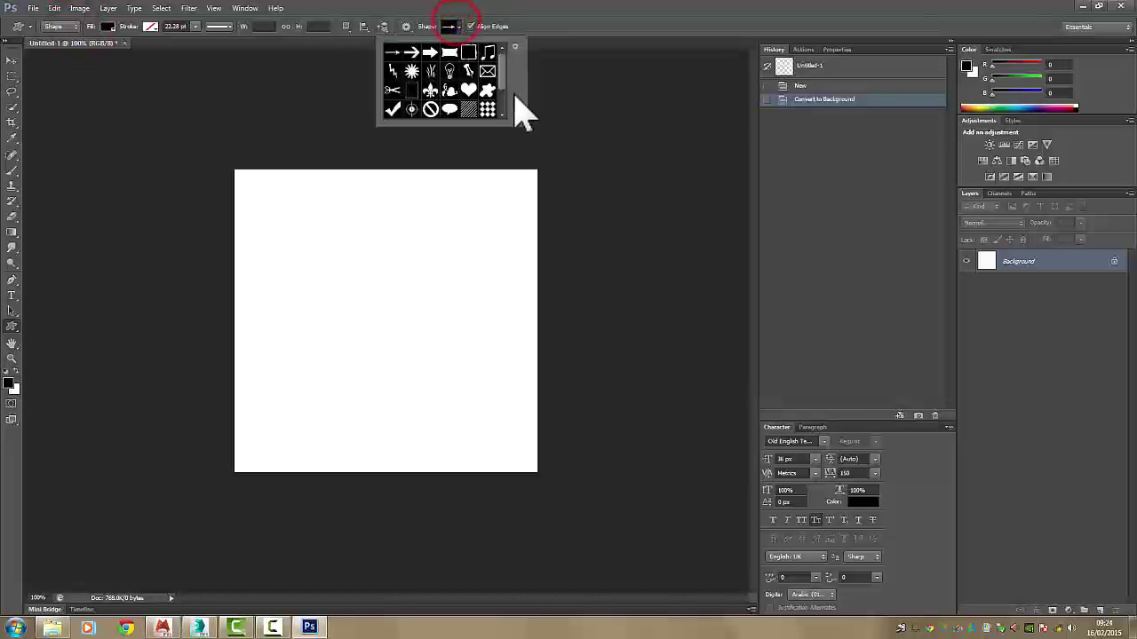
pyautogui.click(430, 89)
pyautogui.moveTo(376, 263); pyautogui.dragTo(538, 418)
# Scale the fleur-de-lis proportionally to about 117% and reposition it around the middle of the canvas.
pyautogui.press('v')
pyautogui.moveTo(505, 383); pyautogui.dragTo(431, 349)
pyautogui.hotkey('ctrl', 't')
pyautogui.keyDown('alt'); pyautogui.keyDown('shift'); pyautogui.moveTo(464, 391); pyautogui.dragTo(479, 389); pyautogui.keyUp('shift'); pyautogui.keyUp('alt')
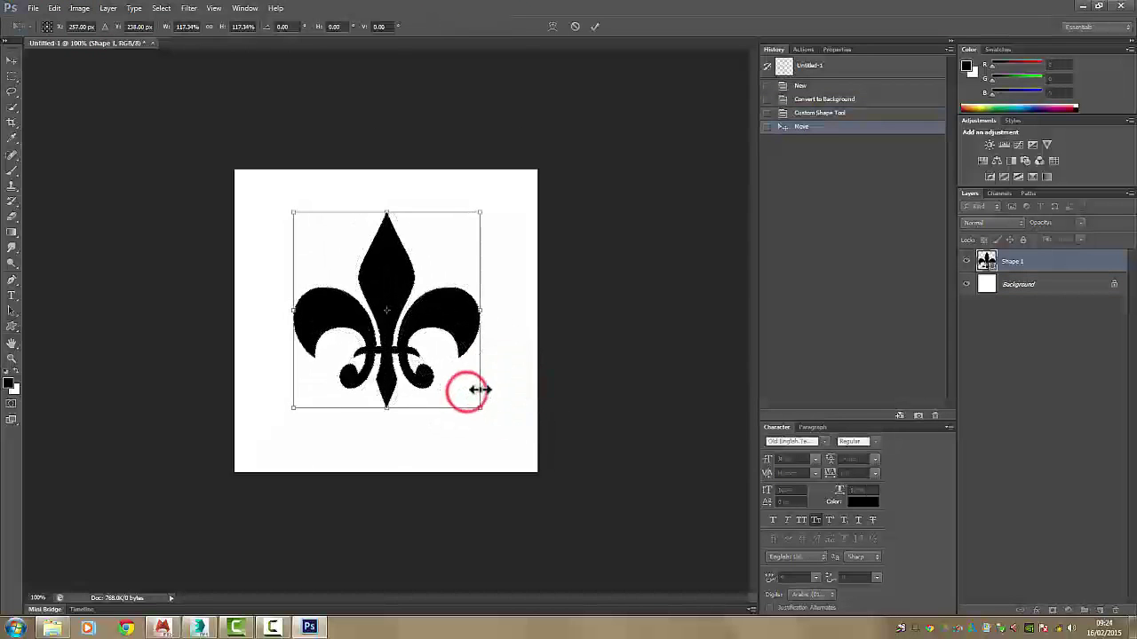
pyautogui.doubleClick(437, 341)
pyautogui.moveTo(449, 340); pyautogui.dragTo(456, 356)
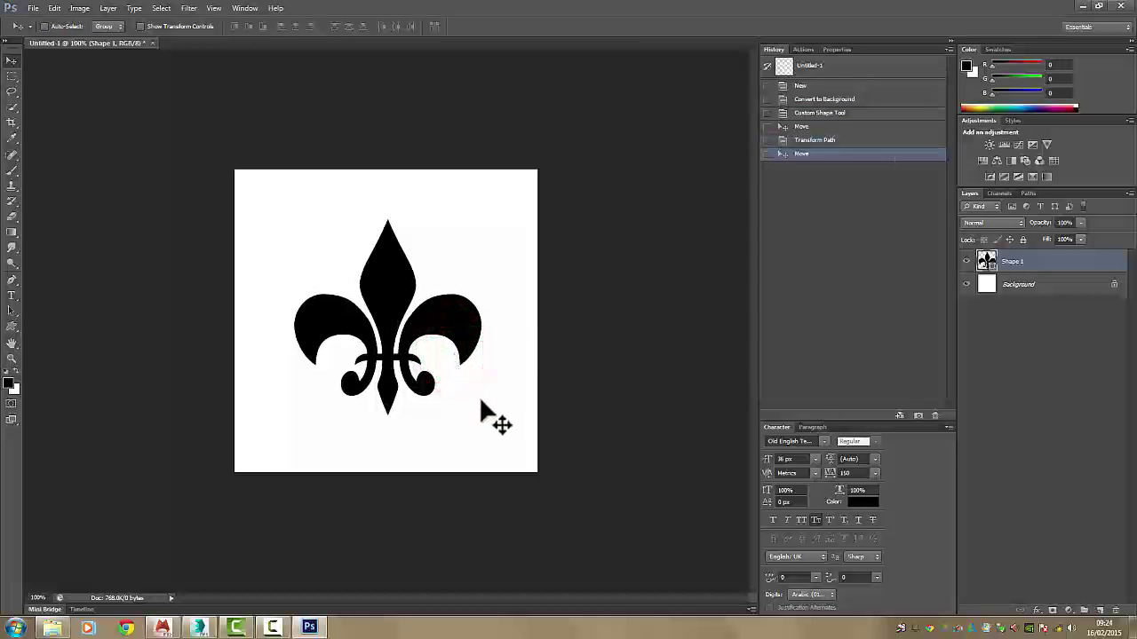
# Save the document as the JPEG fleur.jpg in the unused folder, replacing the existing file.
pyautogui.hotkey('ctrl', 'shift', 's')
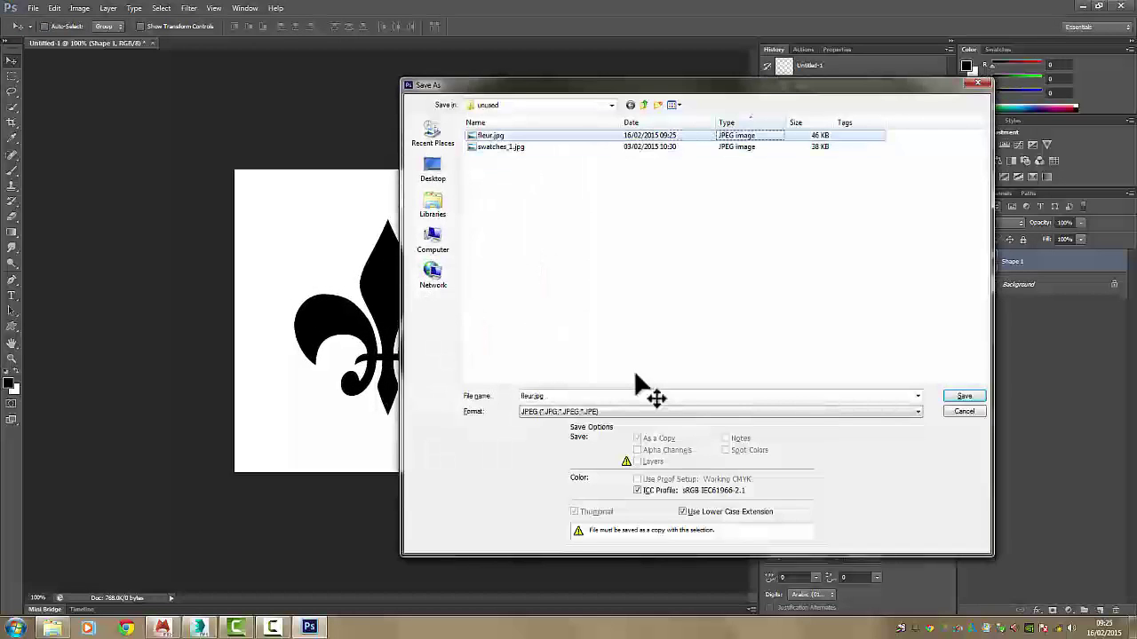
pyautogui.press('Return')
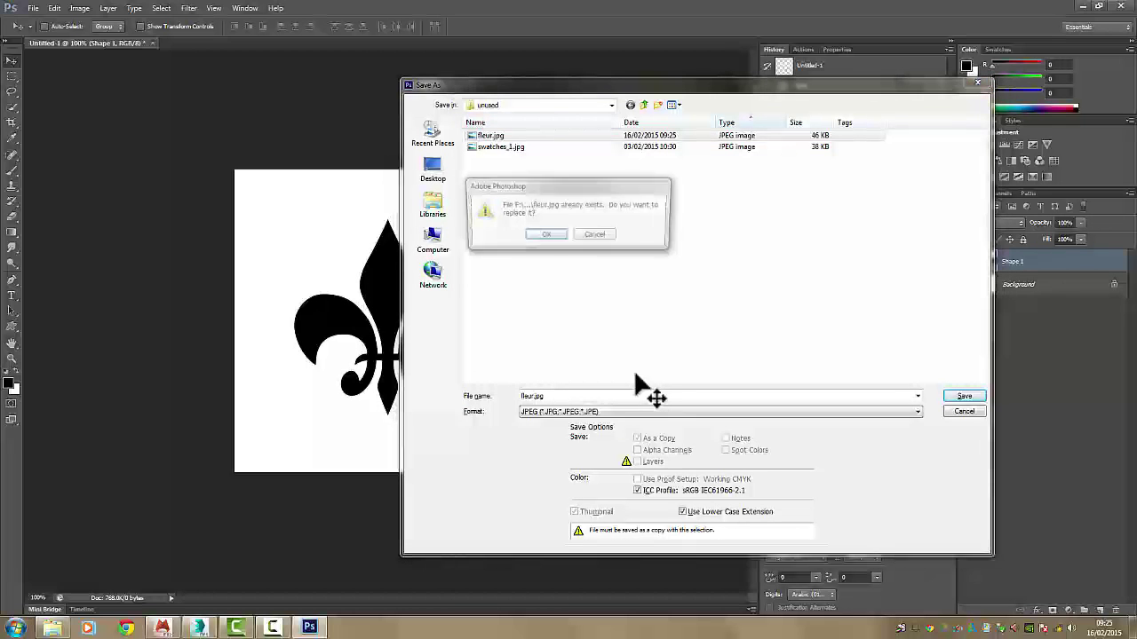
pyautogui.press('y')
pyautogui.press('Return')
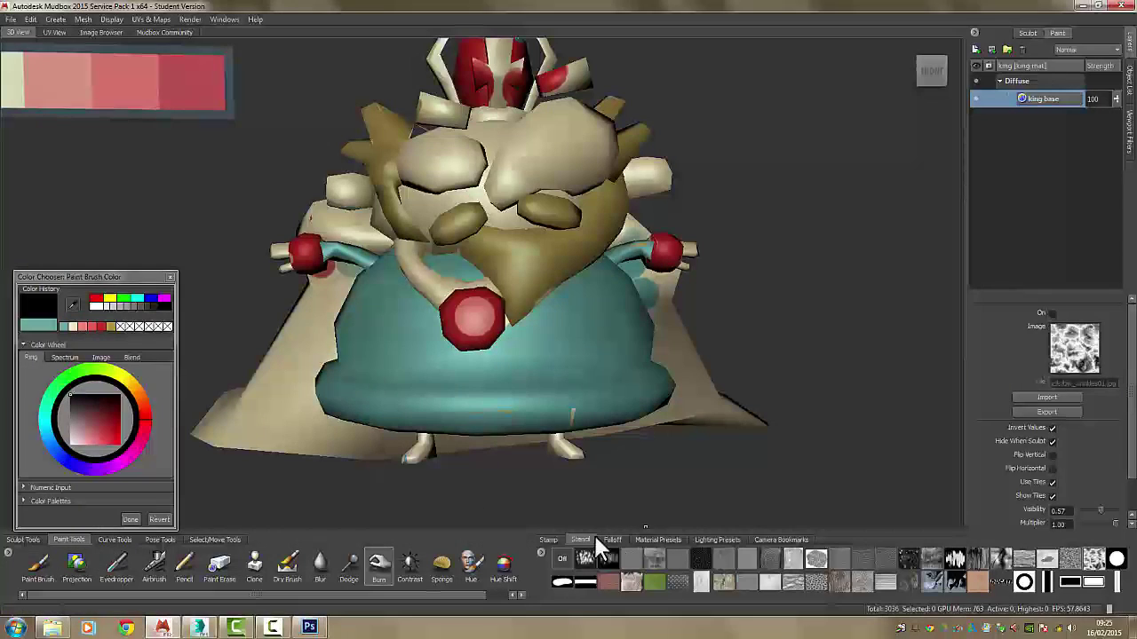
# Switch to Mudbox, add fleur.jpg from the unused folder to the stencils and activate it.
pyautogui.click(540, 552)
pyautogui.click(562, 562)
pyautogui.doubleClick(292, 144)
pyautogui.doubleClick(297, 94)
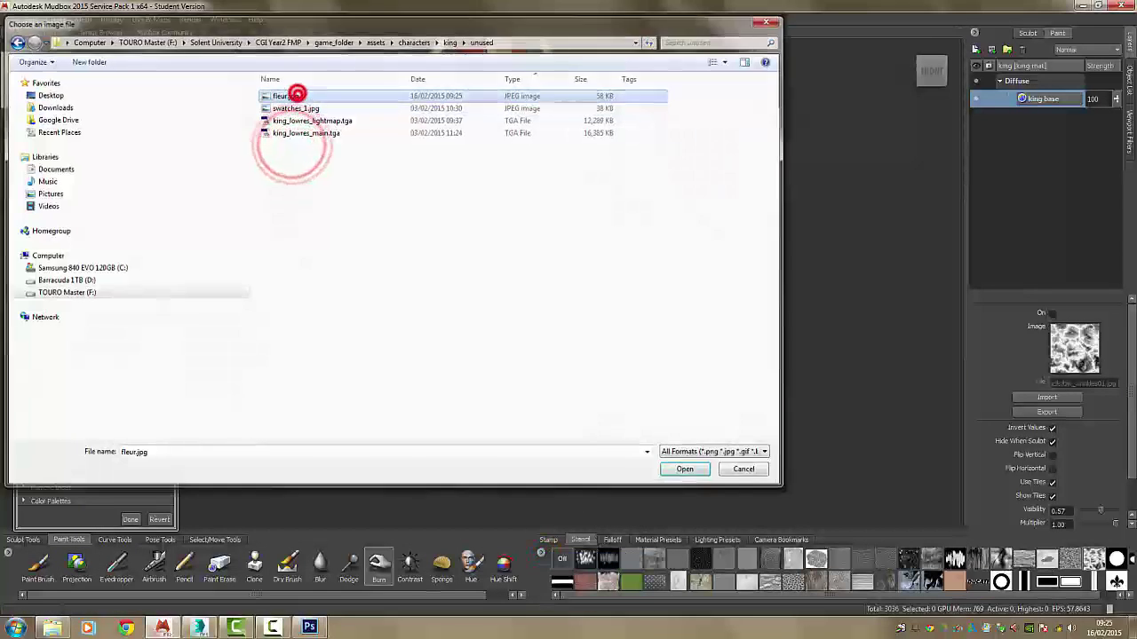
pyautogui.click(1116, 581)
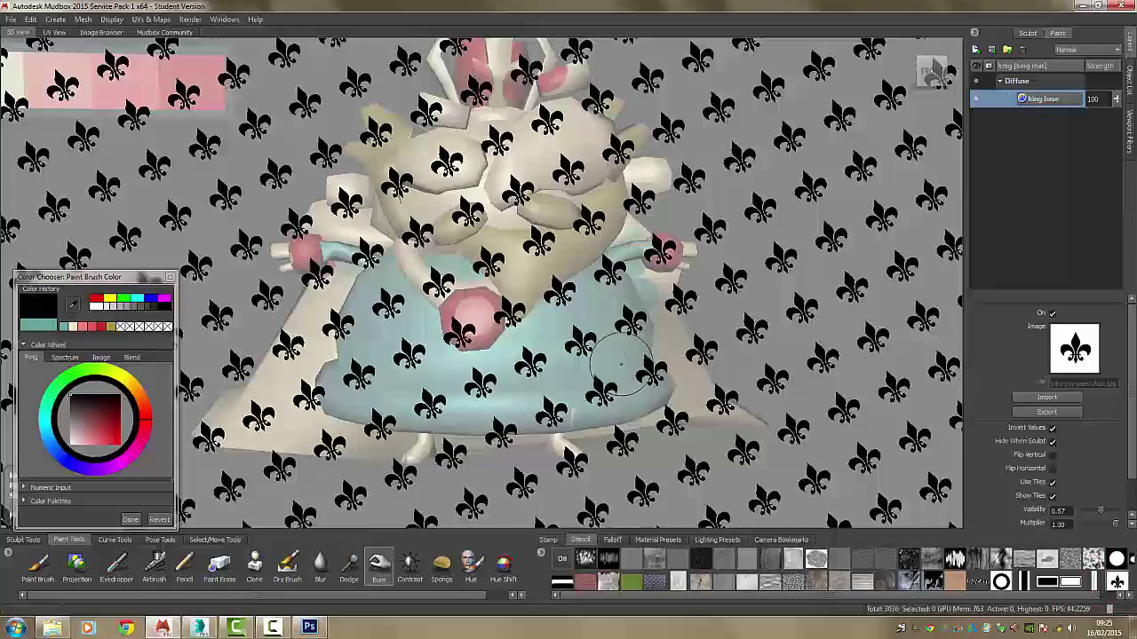
# Scale down and reposition the tiled fleur-de-lis stencil over the king's teal robe.
pyautogui.moveTo(569, 337); pyautogui.dragTo(609, 348, button='middle')
pyautogui.moveTo(623, 368); pyautogui.dragTo(865, 355, button='right')
pyautogui.moveTo(755, 363); pyautogui.dragTo(762, 326, button='middle')
pyautogui.moveTo(649, 349); pyautogui.dragTo(406, 304, button='right')
pyautogui.moveTo(557, 335); pyautogui.dragTo(550, 336, button='right')
pyautogui.moveTo(550, 338); pyautogui.dragTo(562, 333, button='middle')
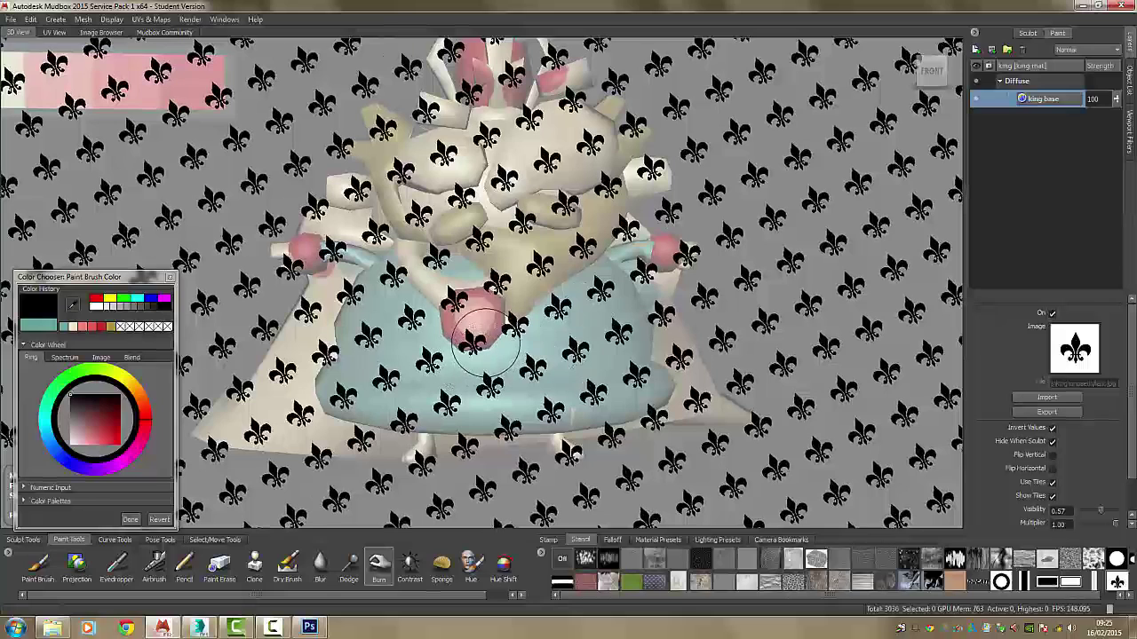
# Burn the fleur-de-lis pattern into the front of the teal robe through the stencil, and turn the stencil off.
pyautogui.moveTo(386, 382); pyautogui.dragTo(417, 406)
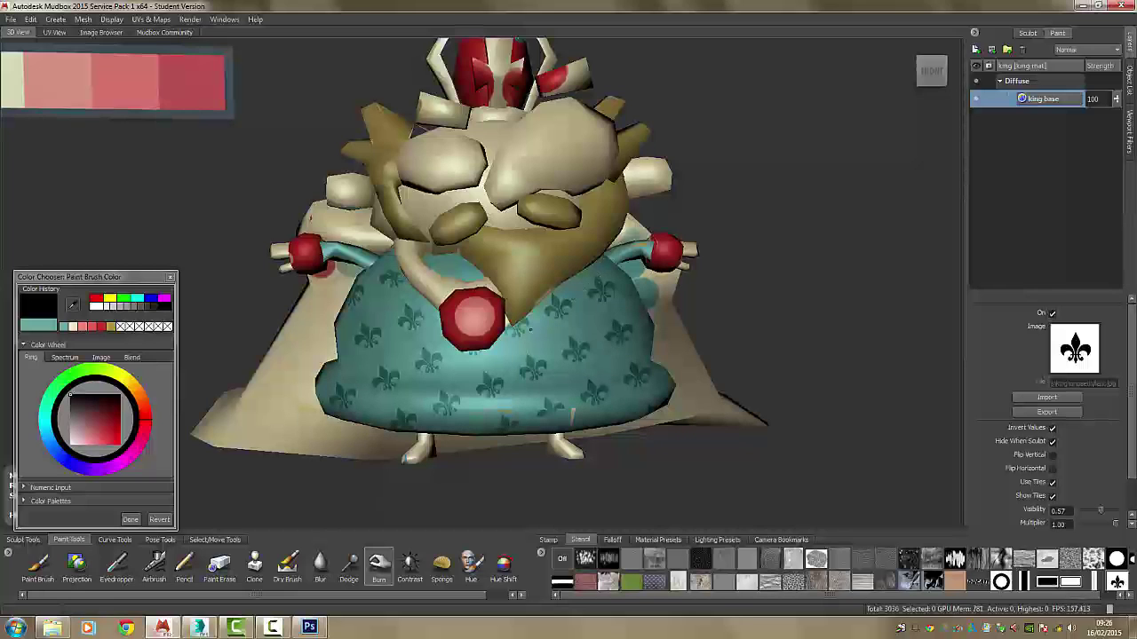
pyautogui.moveTo(510, 340); pyautogui.dragTo(528, 354)
pyautogui.press('q')
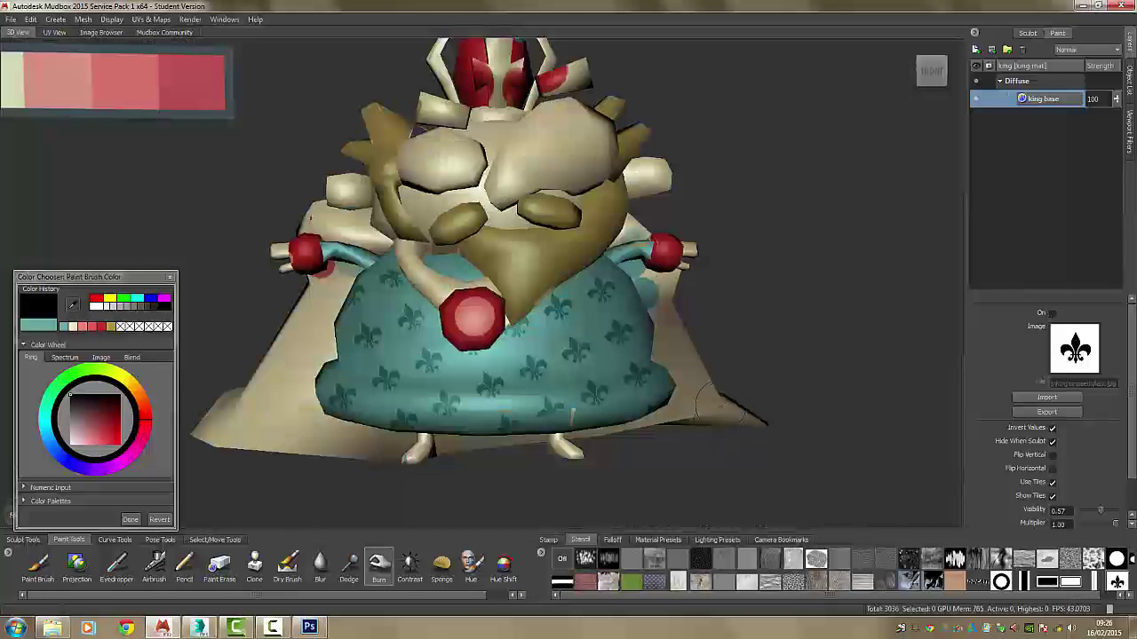
# Activate the Paint Brush and sample the gold colour from the king's beard.
pyautogui.click(40, 570)
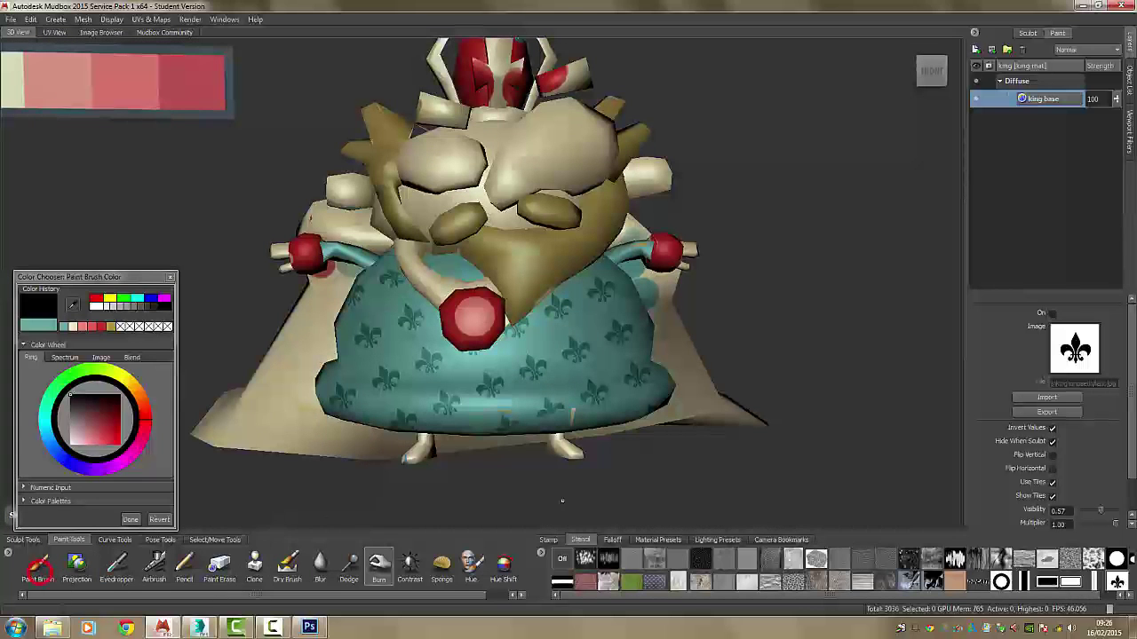
pyautogui.click(46, 571)
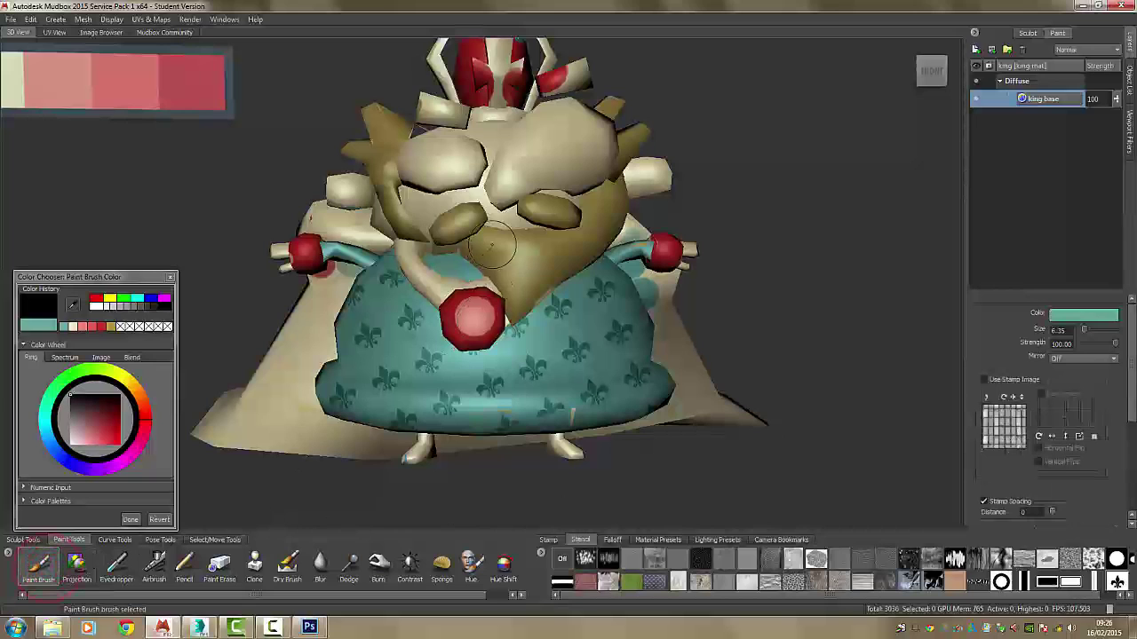
pyautogui.press('space')
pyautogui.click(531, 268)
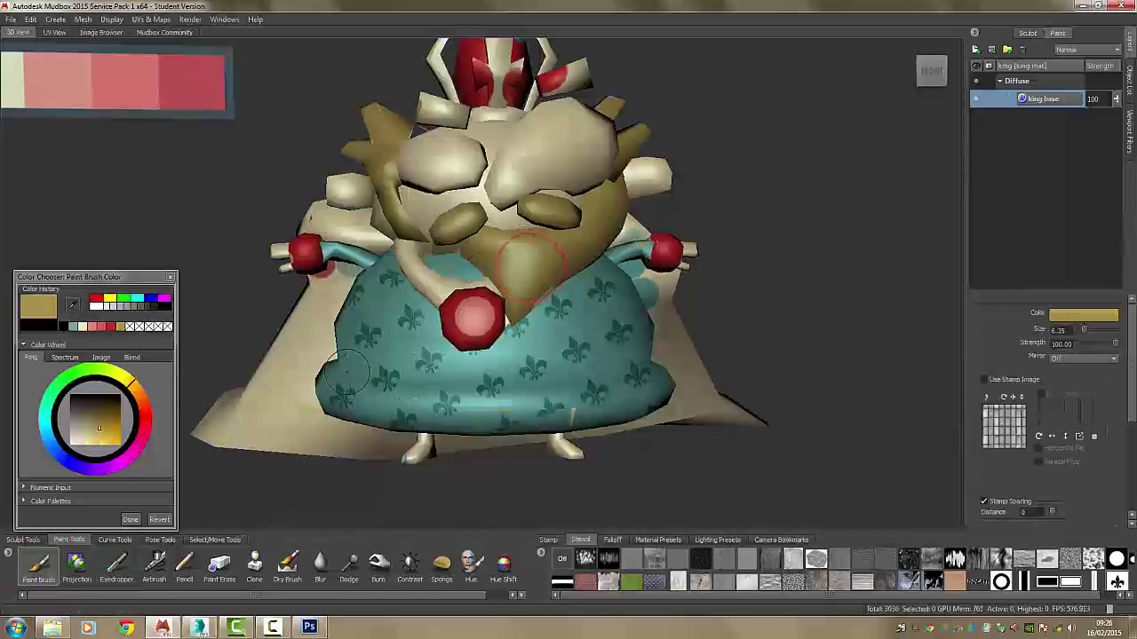
# Try to paint a gold belt across the robe with a slightly smaller brush, and undo the strokes.
pyautogui.moveTo(340, 365)
pyautogui.mouseDown()
pyautogui.moveTo(406, 371)
pyautogui.moveTo(353, 355)
pyautogui.moveTo(402, 369)
pyautogui.mouseUp()
pyautogui.hotkey('ctrl', 'z')
pyautogui.press('b')
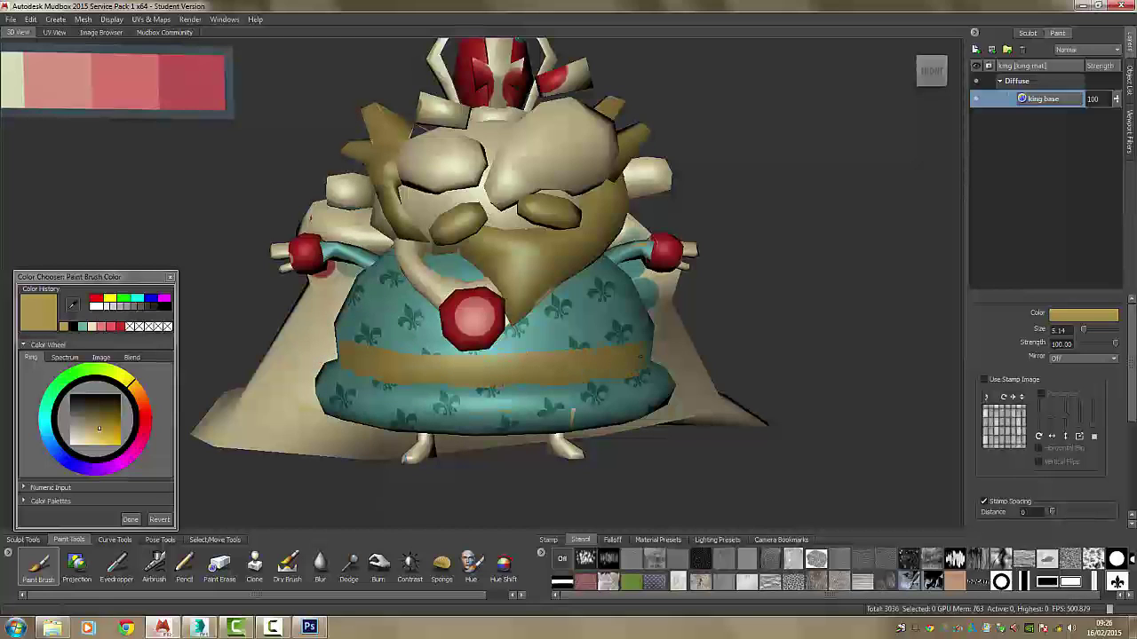
pyautogui.click(342, 355)
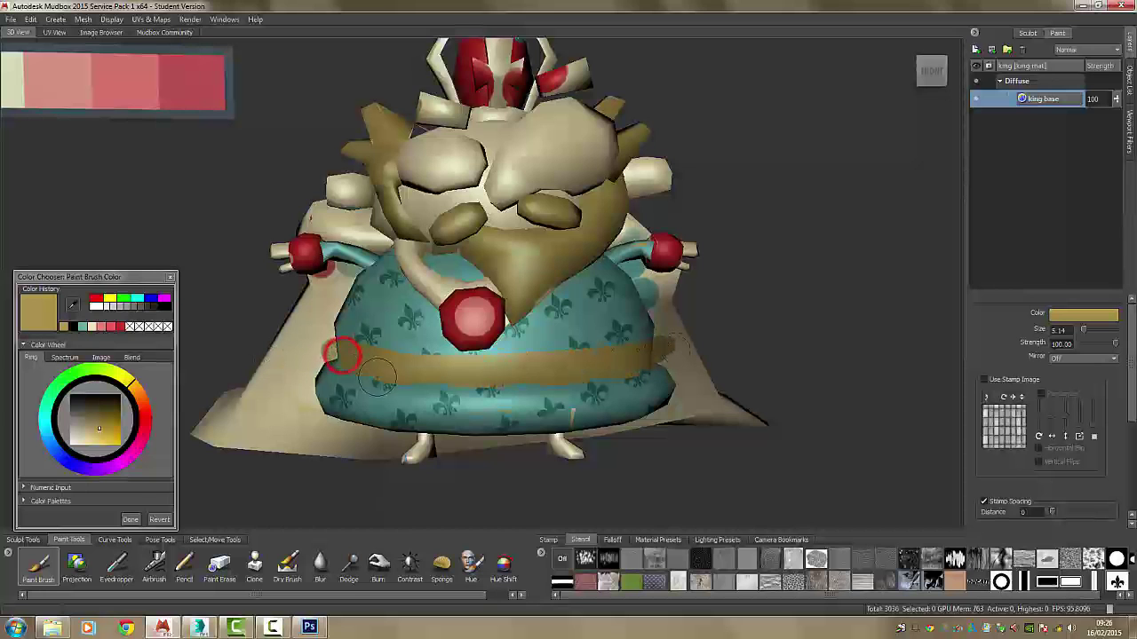
pyautogui.keyDown('alt'); pyautogui.moveTo(589, 369); pyautogui.dragTo(677, 313, button='right'); pyautogui.keyUp('alt')
pyautogui.moveTo(652, 303)
pyautogui.keyDown('alt'); pyautogui.mouseDown()
pyautogui.moveTo(637, 293)
pyautogui.moveTo(639, 357)
pyautogui.mouseUp(); pyautogui.keyUp('alt')
pyautogui.keyDown('alt'); pyautogui.moveTo(641, 355); pyautogui.dragTo(644, 297, button='middle'); pyautogui.keyUp('alt')
pyautogui.keyDown('alt'); pyautogui.moveTo(672, 365); pyautogui.dragTo(703, 325, button='right'); pyautogui.keyUp('alt')
pyautogui.hotkey('ctrl', 'z')
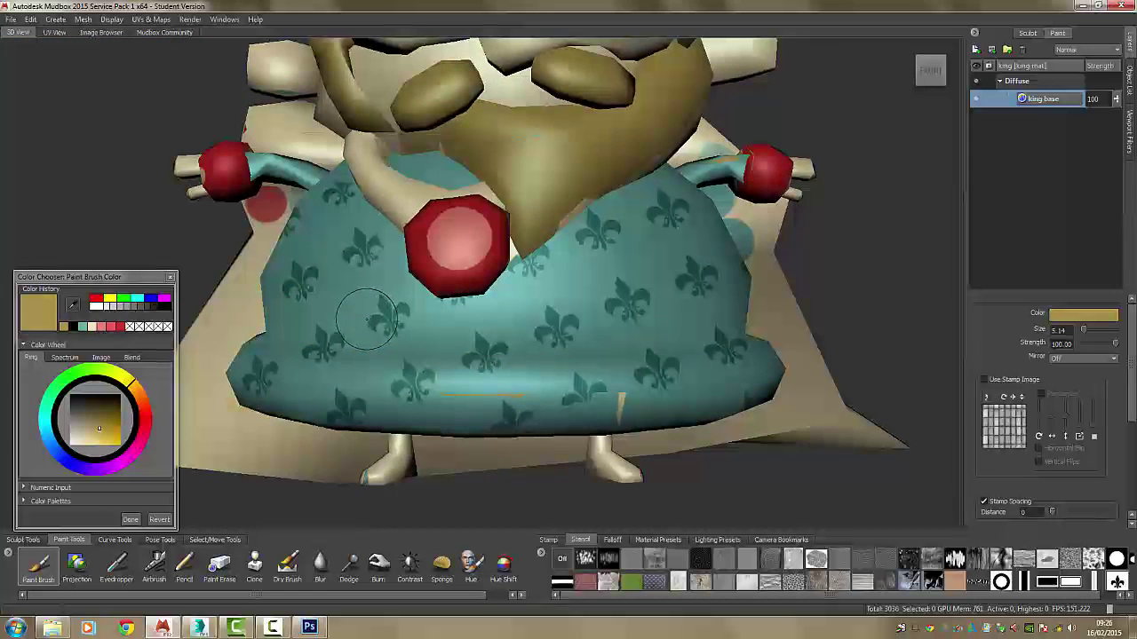
# Paint a gold belt around the robe and cover the overspill on the cape with its sampled cream colour.
pyautogui.moveTo(300, 308); pyautogui.dragTo(260, 303)
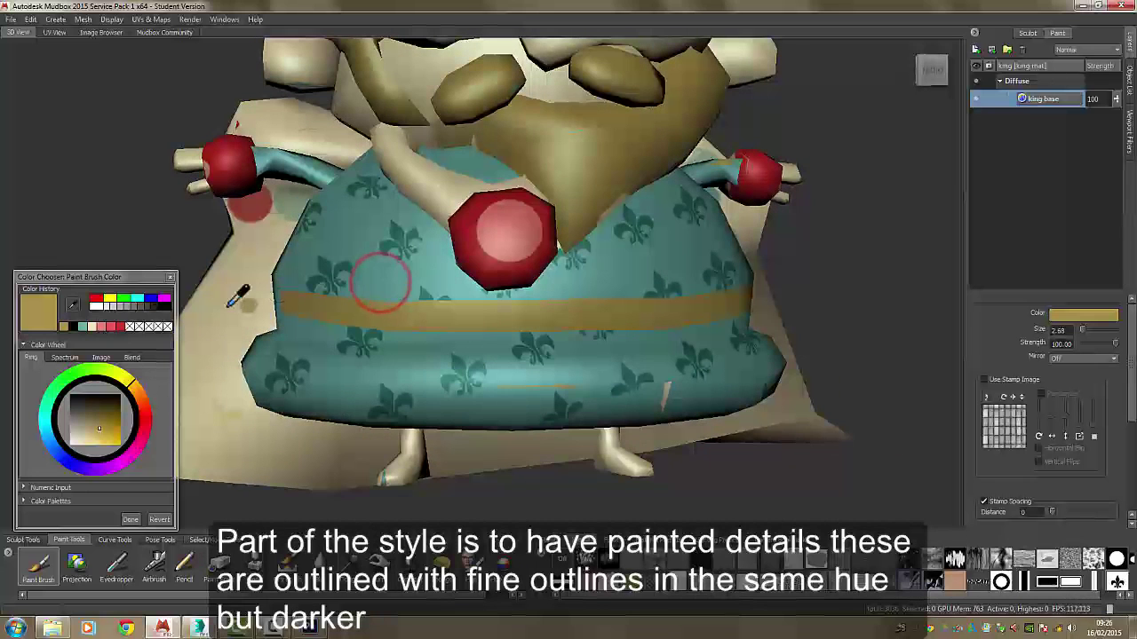
pyautogui.click(229, 311)
pyautogui.moveTo(245, 298); pyautogui.dragTo(259, 306)
pyautogui.keyDown('alt'); pyautogui.moveTo(670, 307); pyautogui.dragTo(612, 307); pyautogui.keyUp('alt')
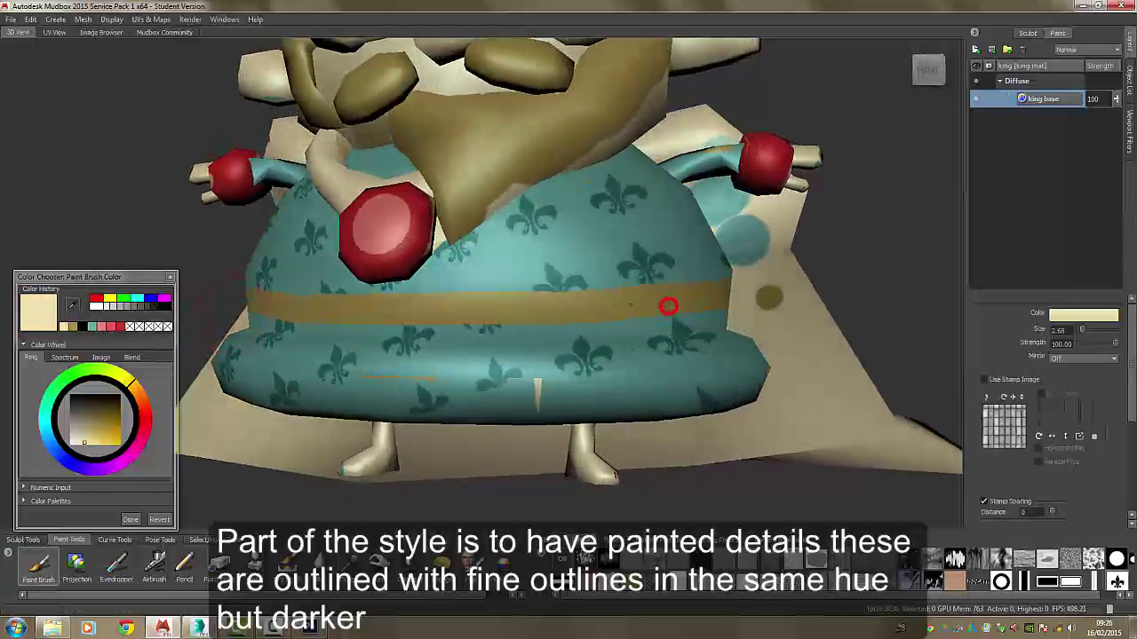
pyautogui.moveTo(789, 305)
pyautogui.mouseDown()
pyautogui.moveTo(762, 306)
pyautogui.moveTo(790, 305)
pyautogui.mouseUp()
# Sample the belt's gold, choose a darker shade of the same hue and reduce the brush size to 0.38.
pyautogui.moveTo(428, 360)
pyautogui.keyDown('alt'); pyautogui.mouseDown()
pyautogui.moveTo(452, 351)
pyautogui.moveTo(515, 405)
pyautogui.mouseUp(); pyautogui.keyUp('alt')
pyautogui.keyDown('alt'); pyautogui.moveTo(515, 406); pyautogui.dragTo(553, 381, button='right'); pyautogui.keyUp('alt')
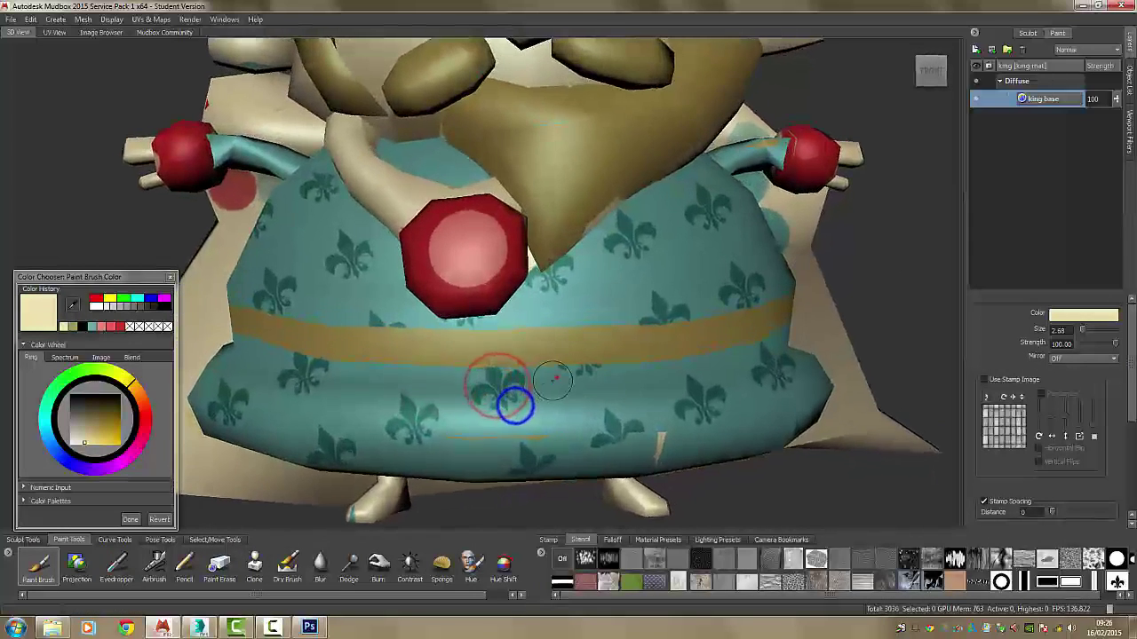
pyautogui.moveTo(556, 378)
pyautogui.keyDown('alt'); pyautogui.mouseDown()
pyautogui.moveTo(577, 370)
pyautogui.moveTo(556, 384)
pyautogui.moveTo(560, 343)
pyautogui.mouseUp(); pyautogui.keyUp('alt')
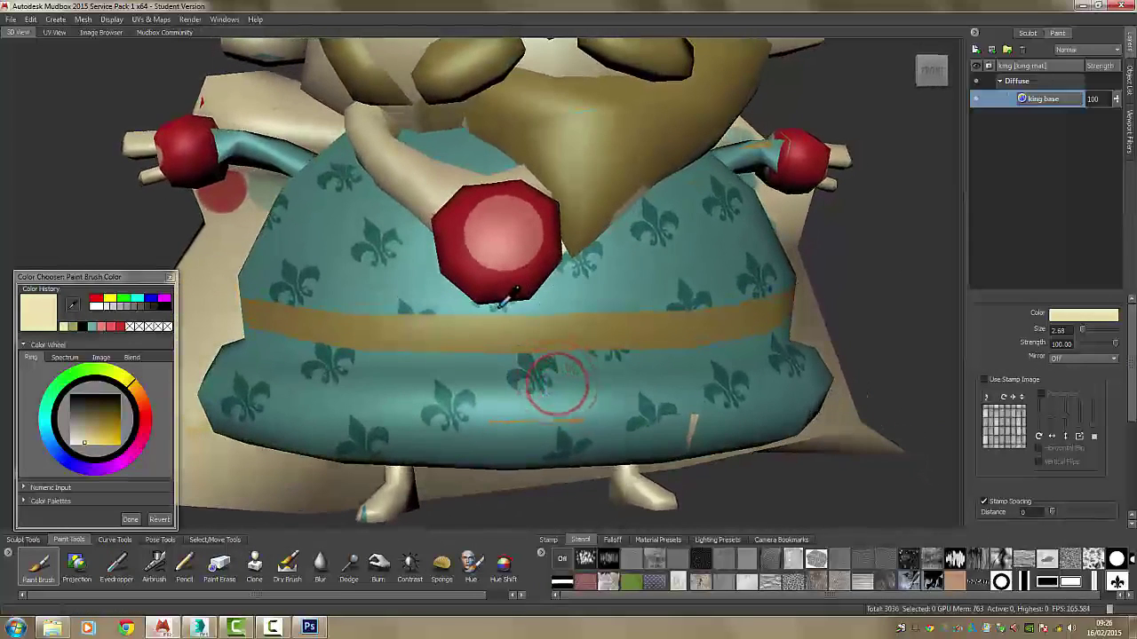
pyautogui.press('space')
pyautogui.click(503, 328)
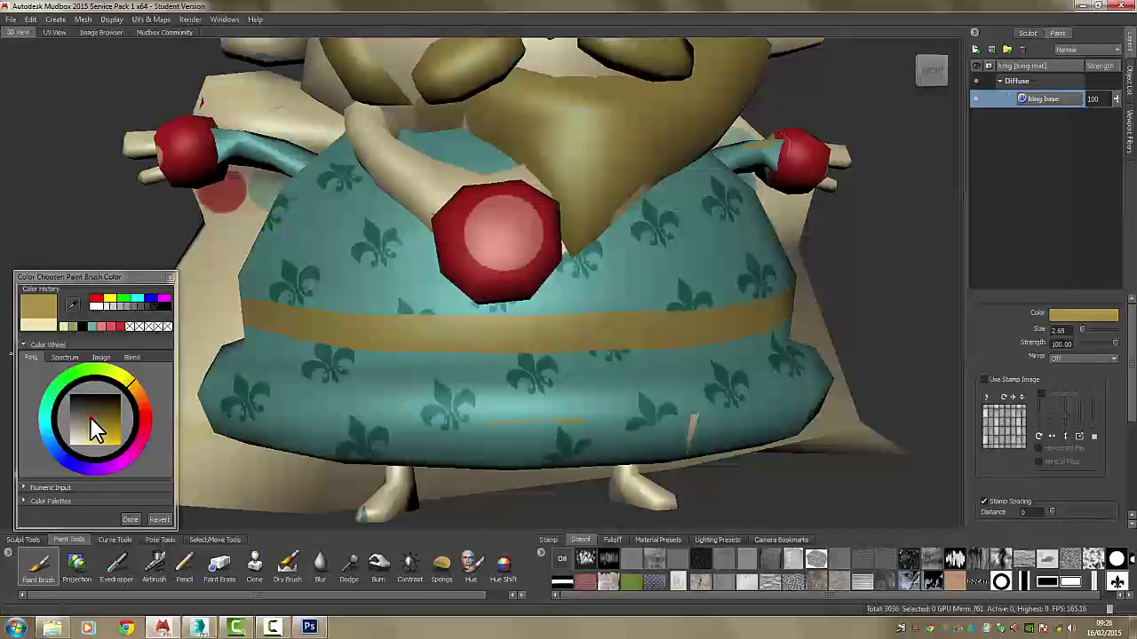
pyautogui.click(94, 418)
pyautogui.moveTo(462, 320); pyautogui.dragTo(533, 314)
pyautogui.hotkey('ctrl', 'z')
pyautogui.press('b')
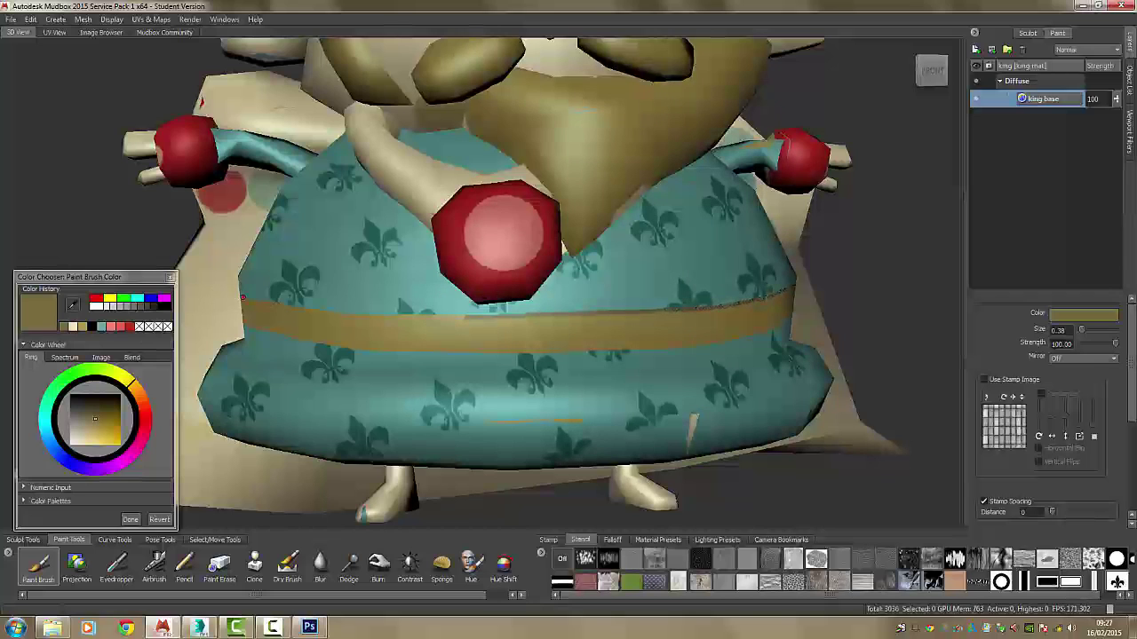
# Paint fine dark gold outlines along the upper and lower edges of the belt.
pyautogui.moveTo(246, 298); pyautogui.dragTo(311, 308)
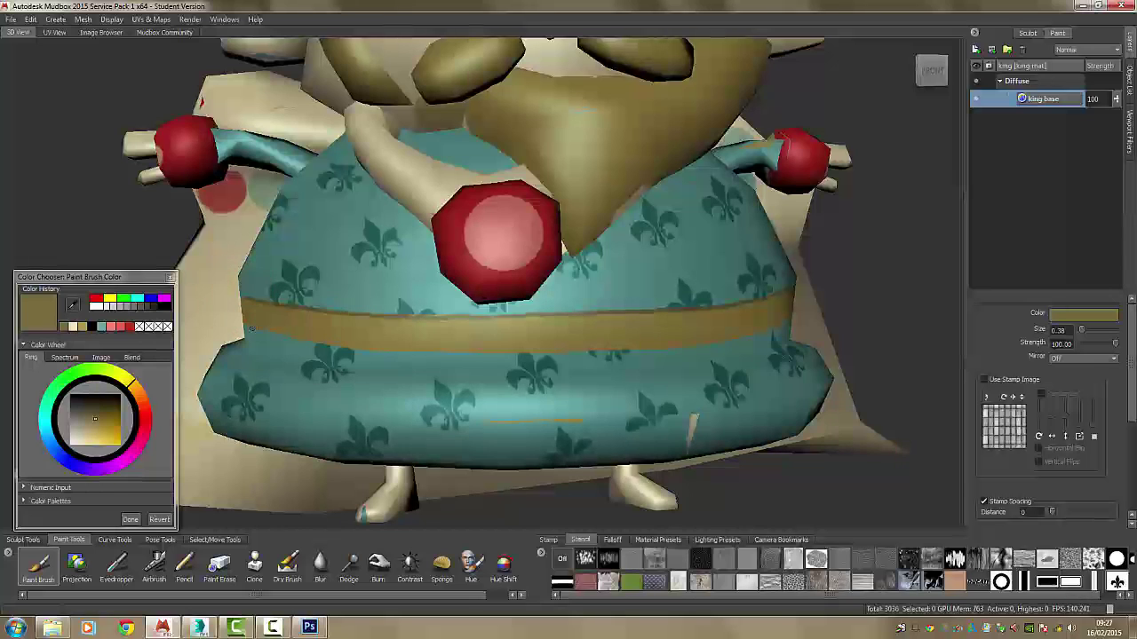
pyautogui.moveTo(243, 326); pyautogui.dragTo(302, 338)
pyautogui.moveTo(266, 332); pyautogui.dragTo(298, 338)
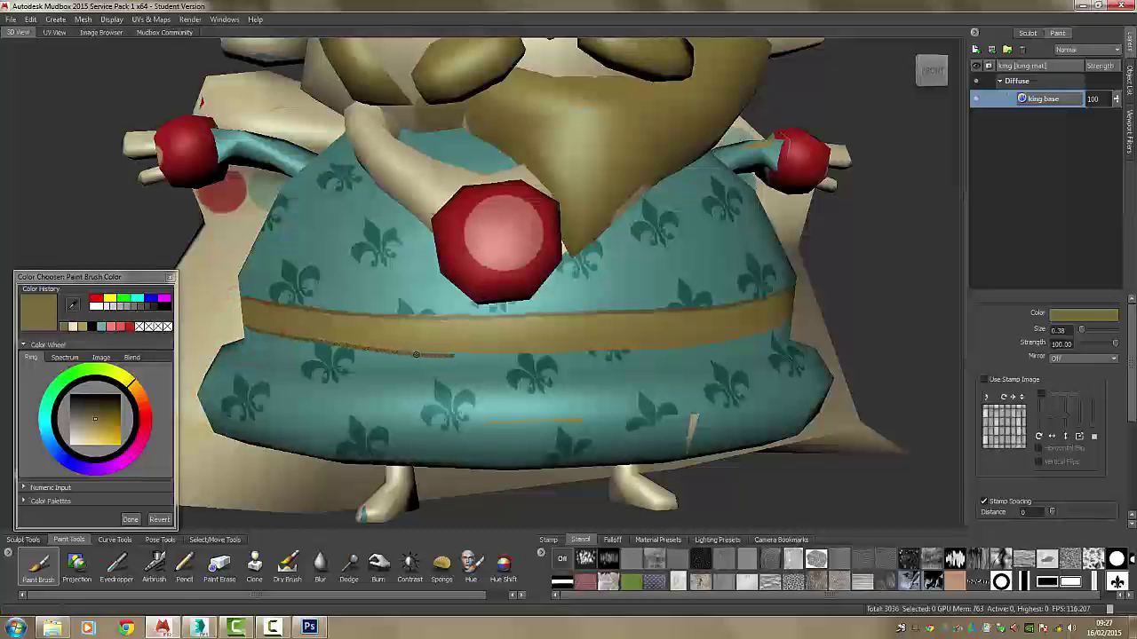
pyautogui.moveTo(415, 353); pyautogui.dragTo(497, 354)
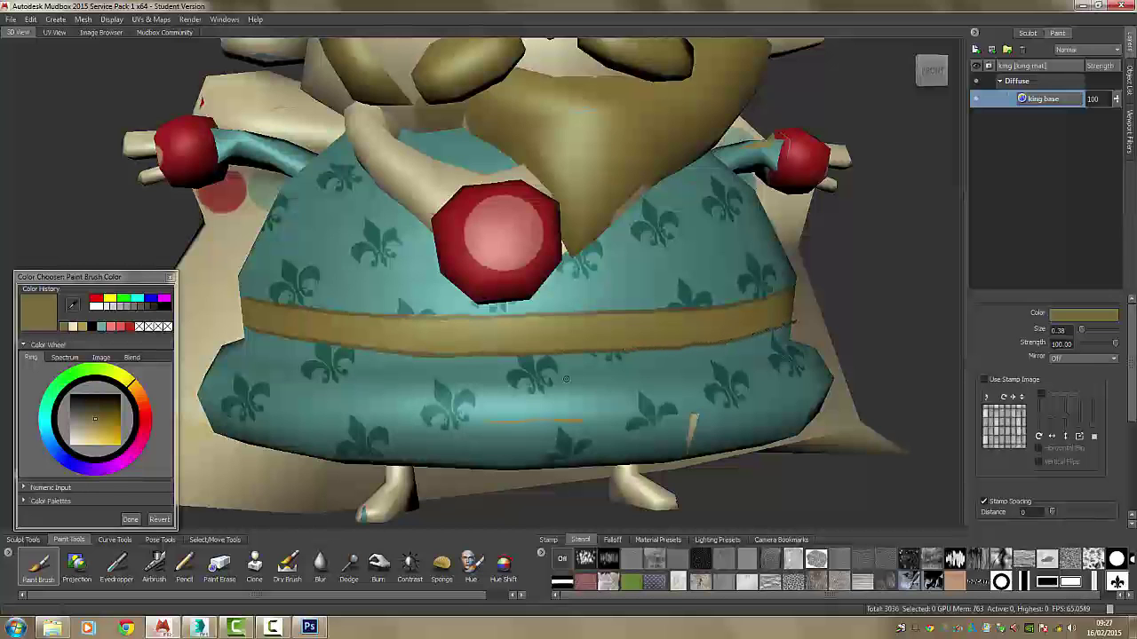
# Paint a row of small, spaced dark gold dots along the middle of the belt.
pyautogui.keyDown('alt'); pyautogui.moveTo(576, 379); pyautogui.dragTo(566, 349, button='right'); pyautogui.keyUp('alt')
pyautogui.moveTo(566, 347)
pyautogui.keyDown('alt'); pyautogui.mouseDown()
pyautogui.moveTo(580, 370)
pyautogui.moveTo(551, 343)
pyautogui.mouseUp(); pyautogui.keyUp('alt')
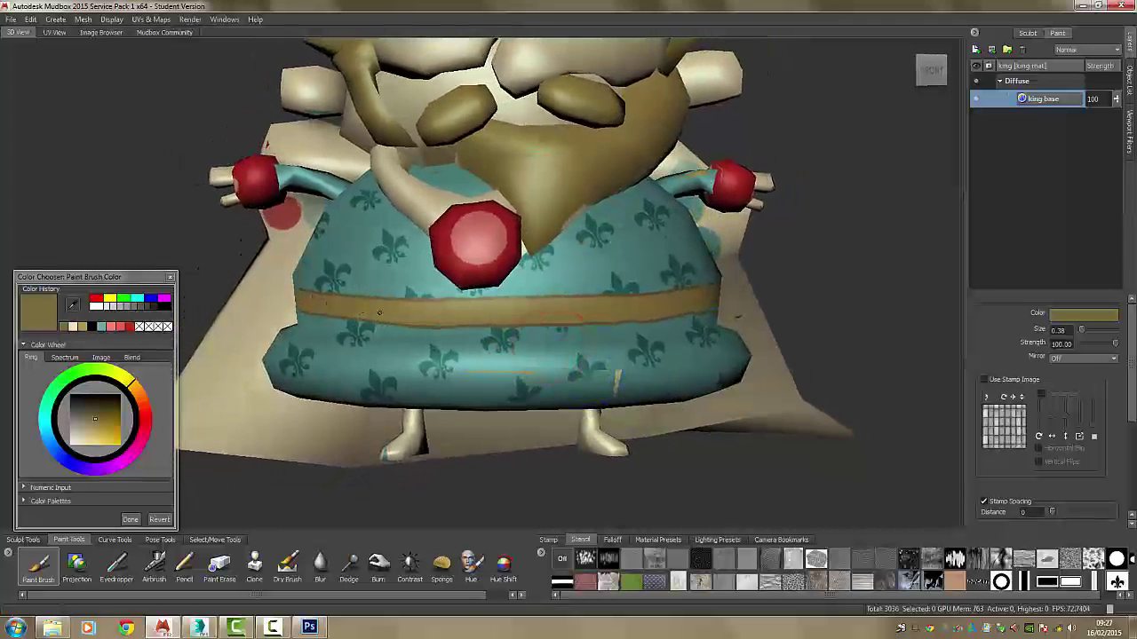
pyautogui.keyDown('alt'); pyautogui.moveTo(379, 312); pyautogui.dragTo(400, 283); pyautogui.keyUp('alt')
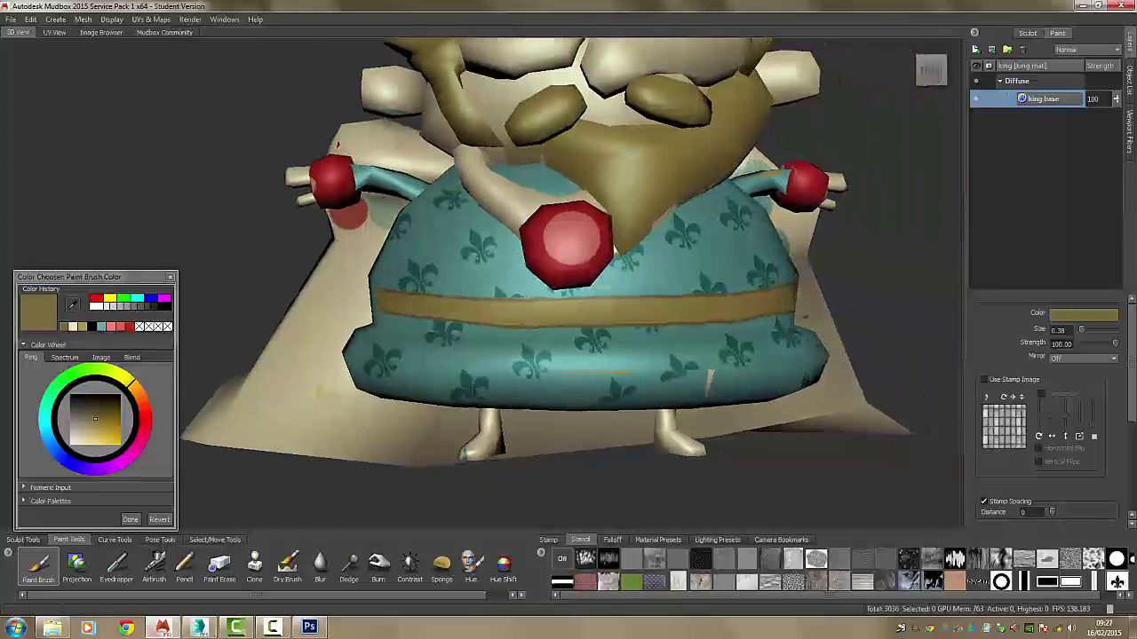
pyautogui.keyDown('alt'); pyautogui.moveTo(399, 283); pyautogui.dragTo(366, 257, button='middle'); pyautogui.keyUp('alt')
pyautogui.keyDown('alt'); pyautogui.moveTo(366, 256); pyautogui.dragTo(394, 270, button='right'); pyautogui.keyUp('alt')
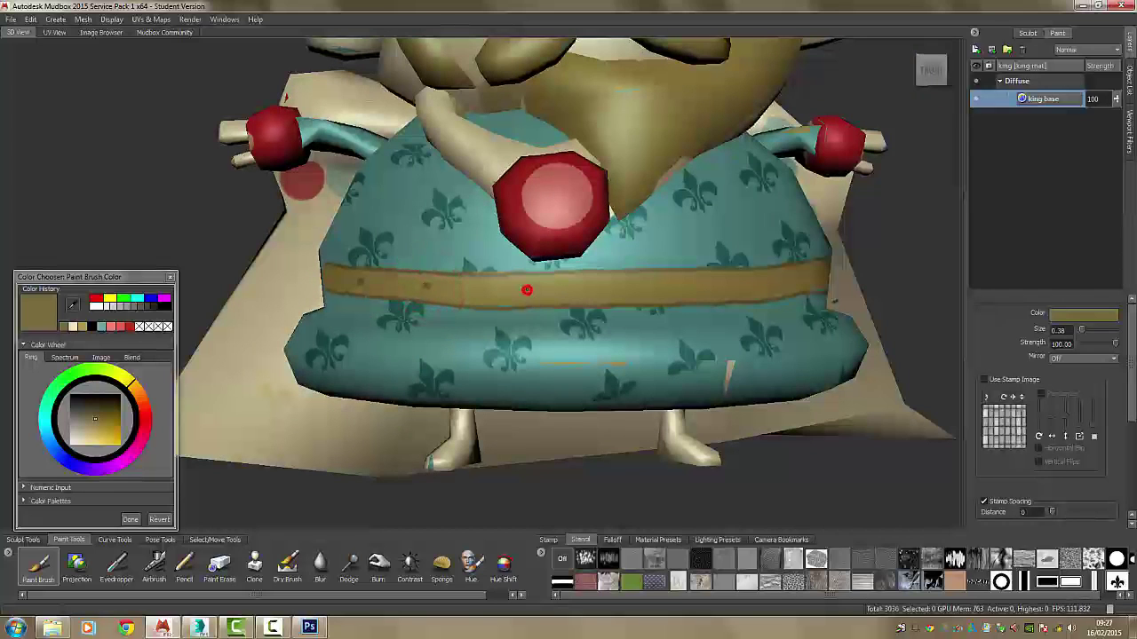
pyautogui.moveTo(527, 288)
pyautogui.mouseDown()
pyautogui.moveTo(677, 297)
pyautogui.moveTo(665, 277)
pyautogui.moveTo(656, 282)
pyautogui.mouseUp()
pyautogui.click(740, 274)
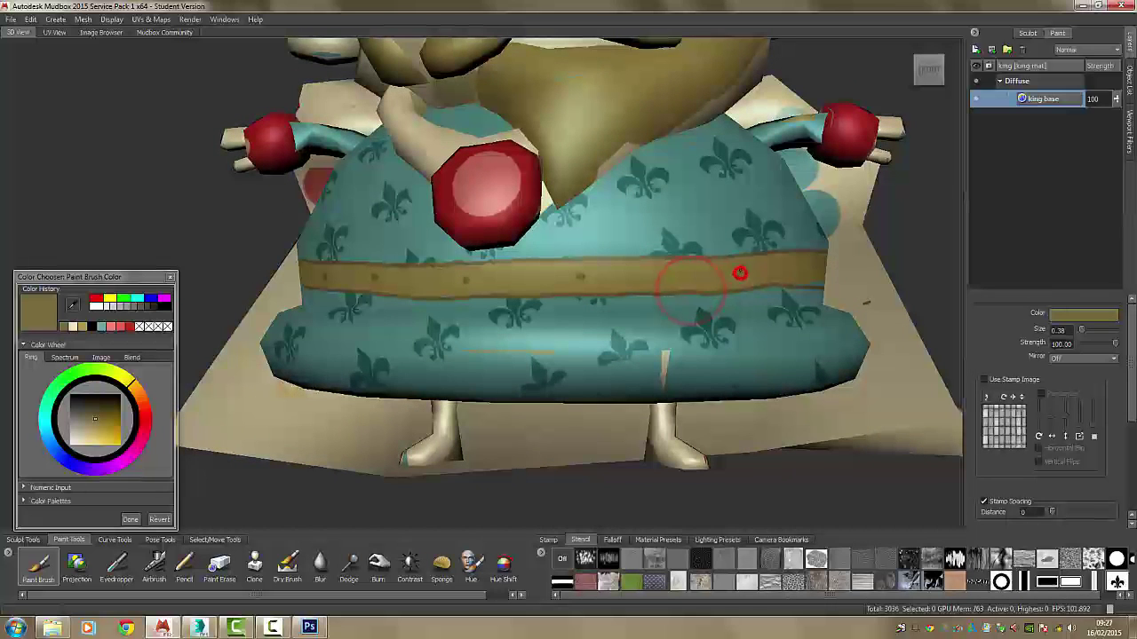
# Try to darken one end of the belt with a smaller Burn brush, and undo the stroke.
pyautogui.moveTo(740, 273)
pyautogui.keyDown('alt'); pyautogui.mouseDown()
pyautogui.moveTo(687, 293)
pyautogui.moveTo(680, 325)
pyautogui.mouseUp(); pyautogui.keyUp('alt')
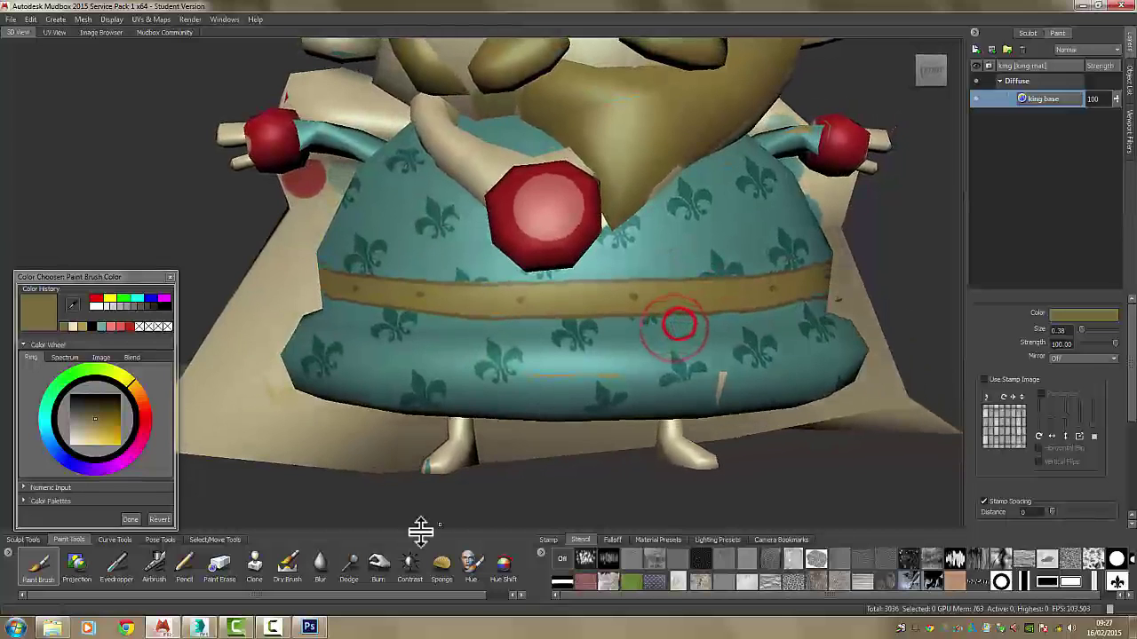
pyautogui.click(379, 564)
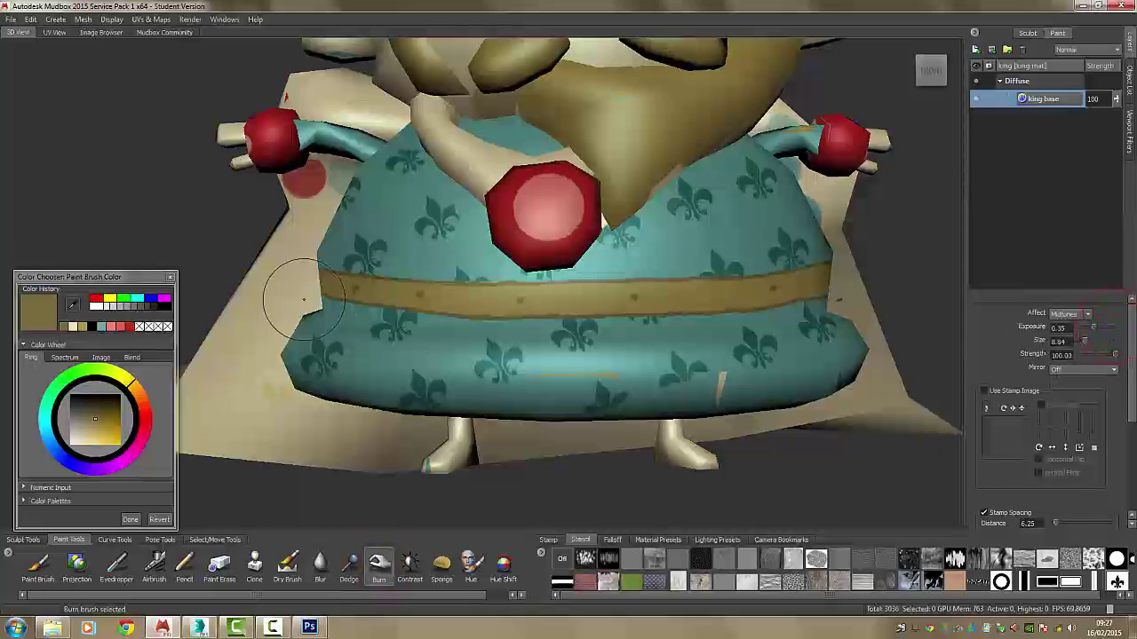
pyautogui.press('b')
pyautogui.moveTo(351, 306)
pyautogui.mouseDown()
pyautogui.moveTo(346, 325)
pyautogui.moveTo(324, 306)
pyautogui.mouseUp()
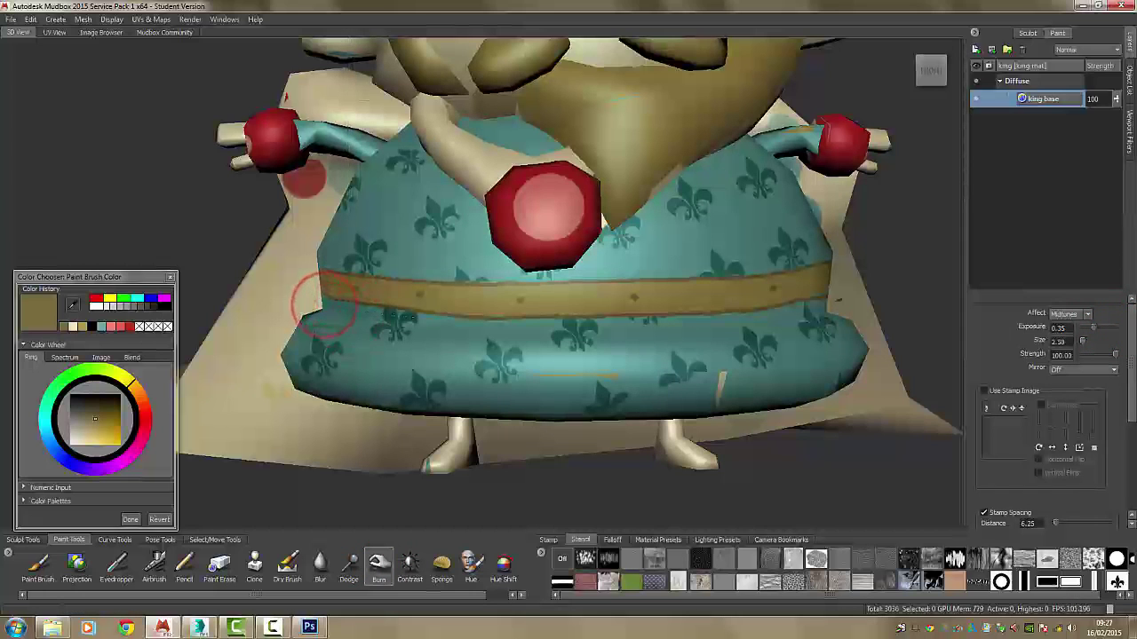
pyautogui.hotkey('ctrl', 'z')
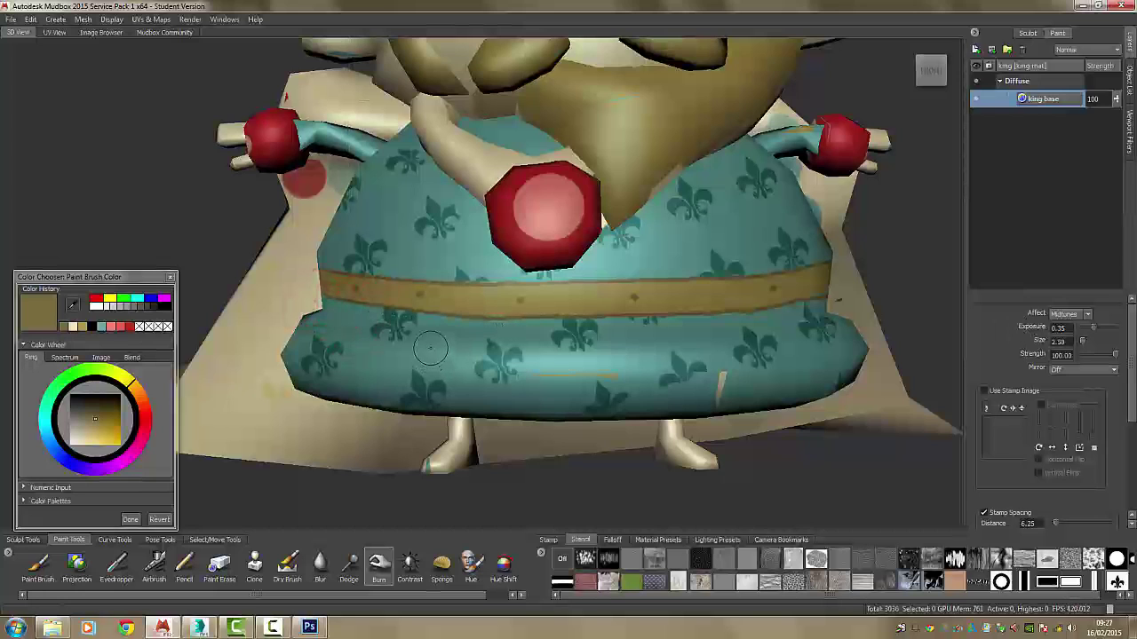
# Reduce the Burn brush size to 1.87 and darken the robe along the belt's lower edge as a subtle drop shadow.
pyautogui.moveTo(430, 349); pyautogui.dragTo(404, 343)
pyautogui.moveTo(327, 303); pyautogui.dragTo(410, 316)
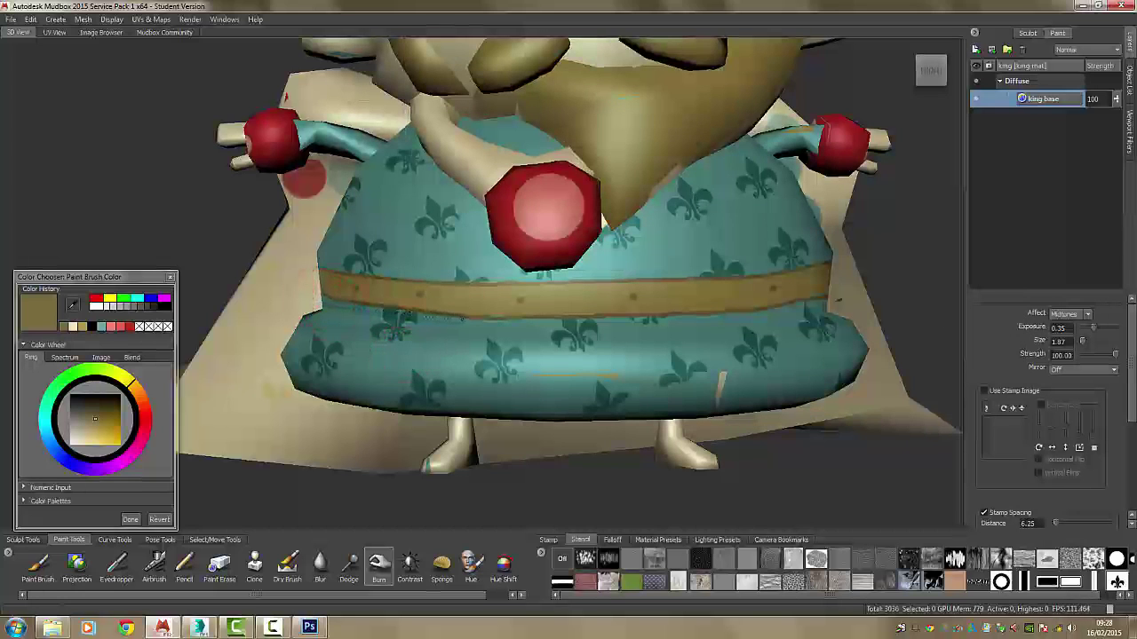
pyautogui.moveTo(595, 324); pyautogui.dragTo(786, 312)
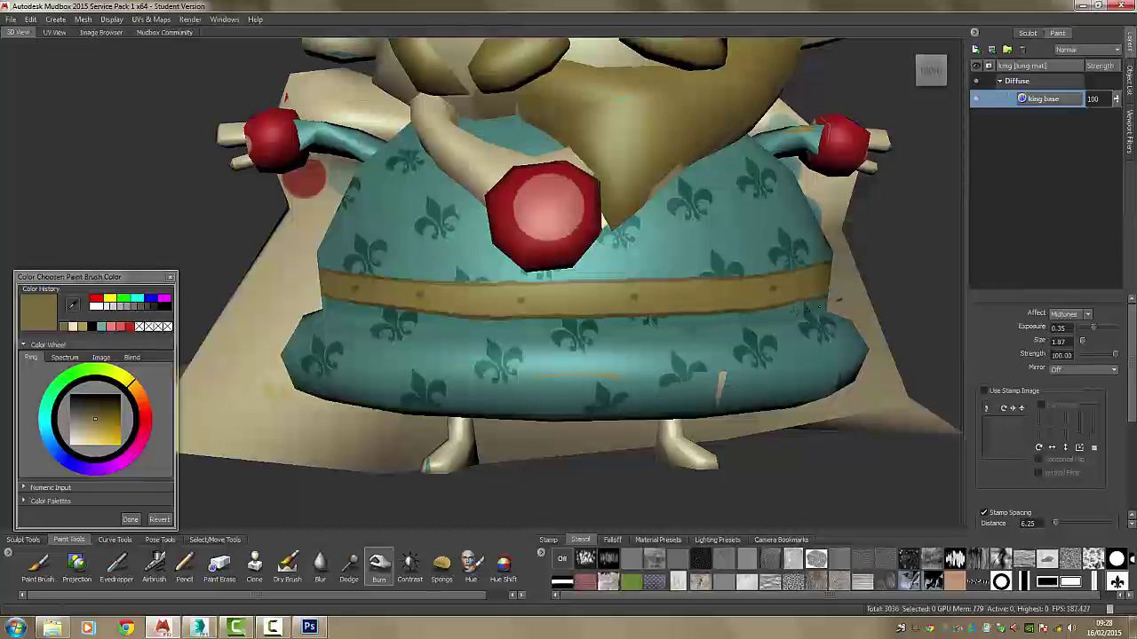
# Raise the Burn exposure to 0.53 and deepen the shadow on the robe just beneath the belt.
pyautogui.keyDown('alt'); pyautogui.moveTo(640, 365); pyautogui.dragTo(611, 365, button='right'); pyautogui.keyUp('alt')
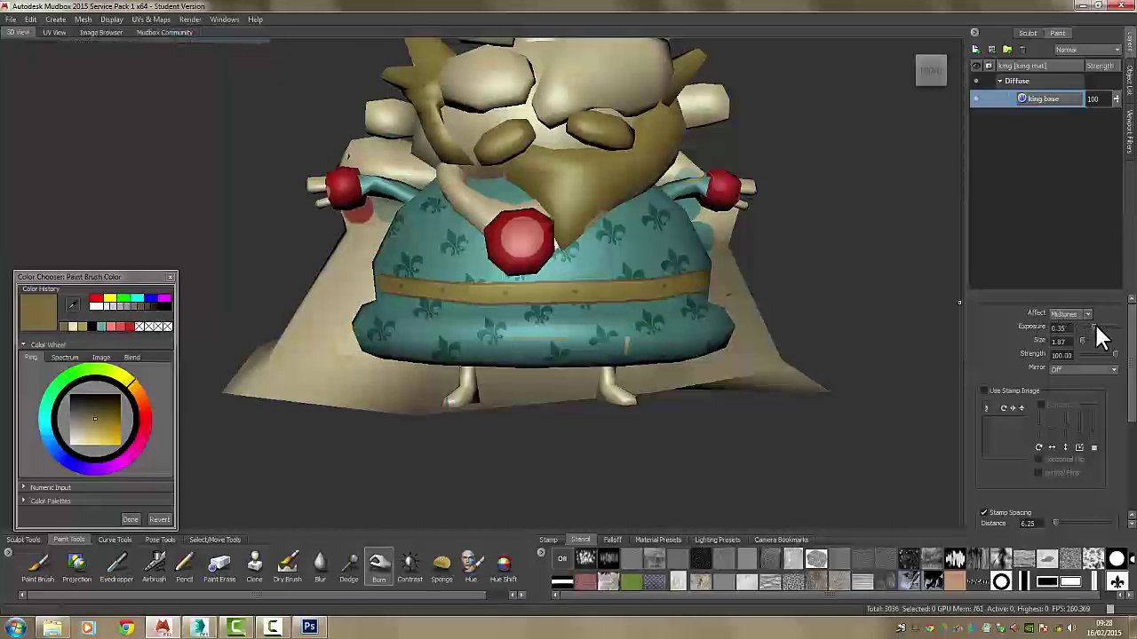
pyautogui.moveTo(1098, 326); pyautogui.dragTo(1100, 329)
pyautogui.moveTo(378, 295); pyautogui.dragTo(436, 304)
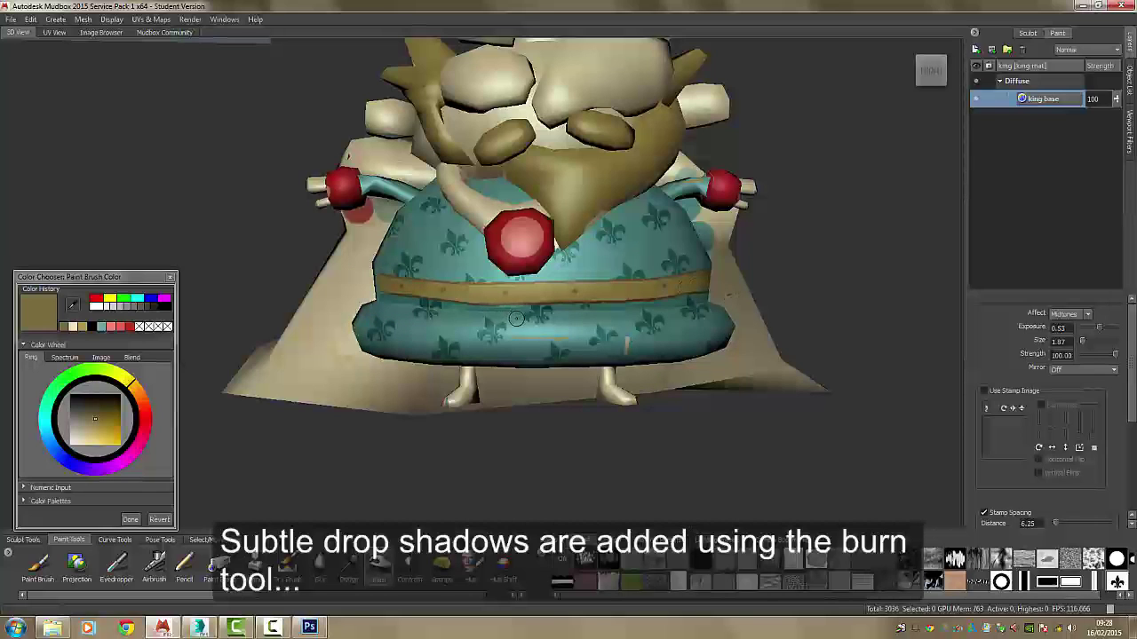
# Sample the teal of the robe below the belt as the paint colour and set the Paint Brush size to 1.10.
pyautogui.click(116, 566)
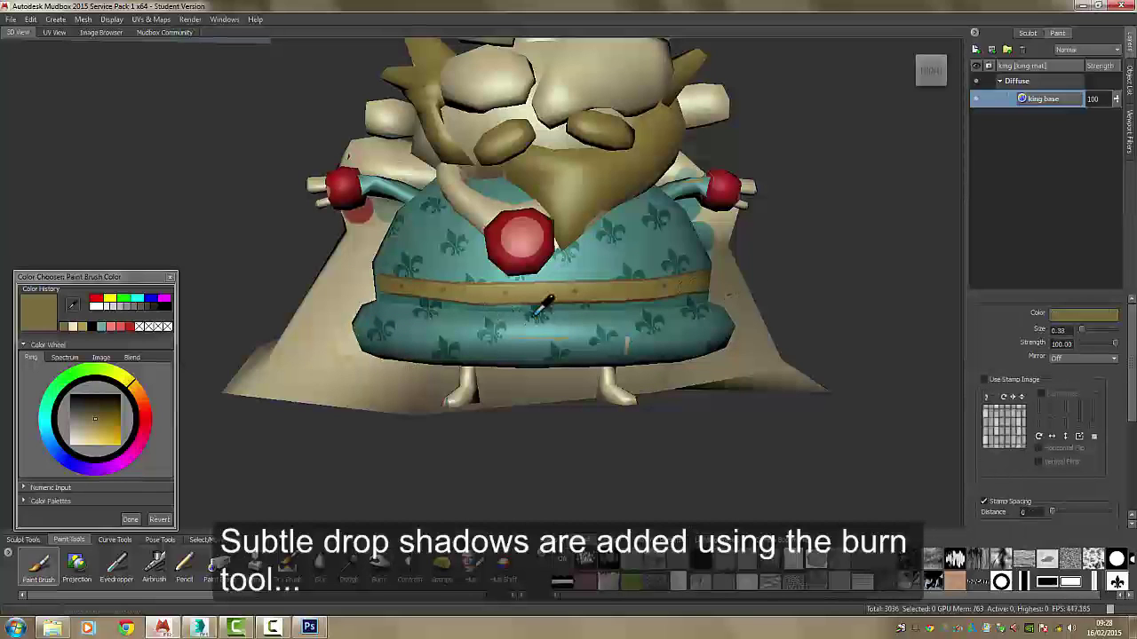
pyautogui.click(562, 308)
pyautogui.click(561, 308)
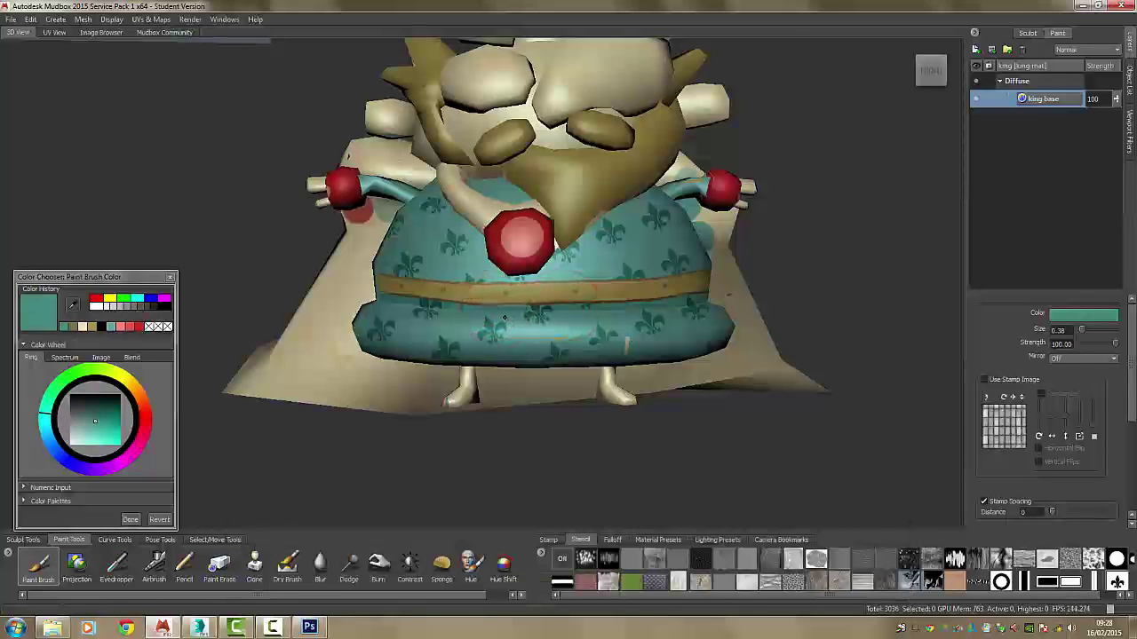
pyautogui.moveTo(503, 318)
pyautogui.mouseDown()
pyautogui.moveTo(470, 308)
pyautogui.moveTo(500, 307)
pyautogui.moveTo(460, 316)
pyautogui.moveTo(515, 307)
pyautogui.mouseUp()
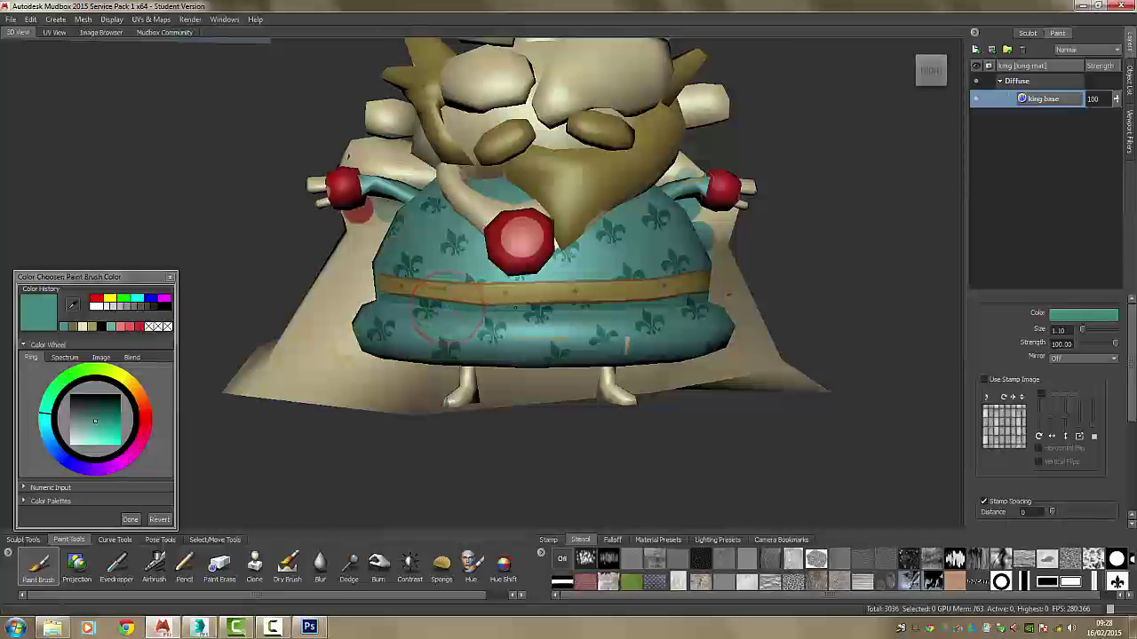
pyautogui.keyDown('alt'); pyautogui.moveTo(588, 379); pyautogui.dragTo(517, 342, button='right'); pyautogui.keyUp('alt')
pyautogui.moveTo(515, 341)
pyautogui.keyDown('alt'); pyautogui.mouseDown()
pyautogui.moveTo(536, 345)
pyautogui.moveTo(495, 352)
pyautogui.moveTo(507, 350)
pyautogui.mouseUp(); pyautogui.keyUp('alt')
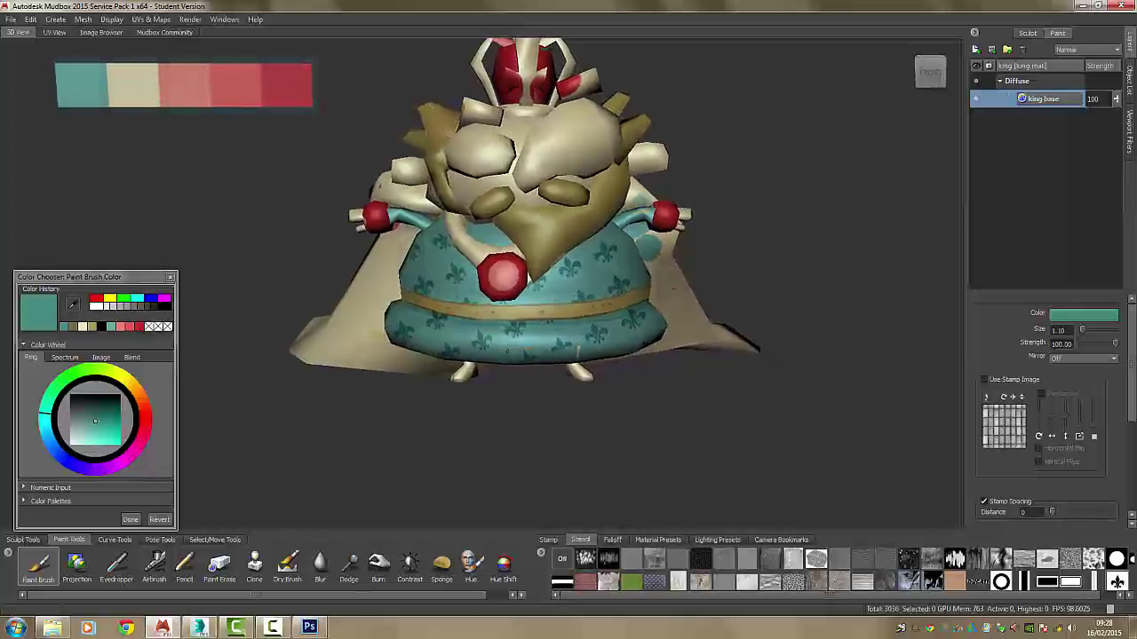